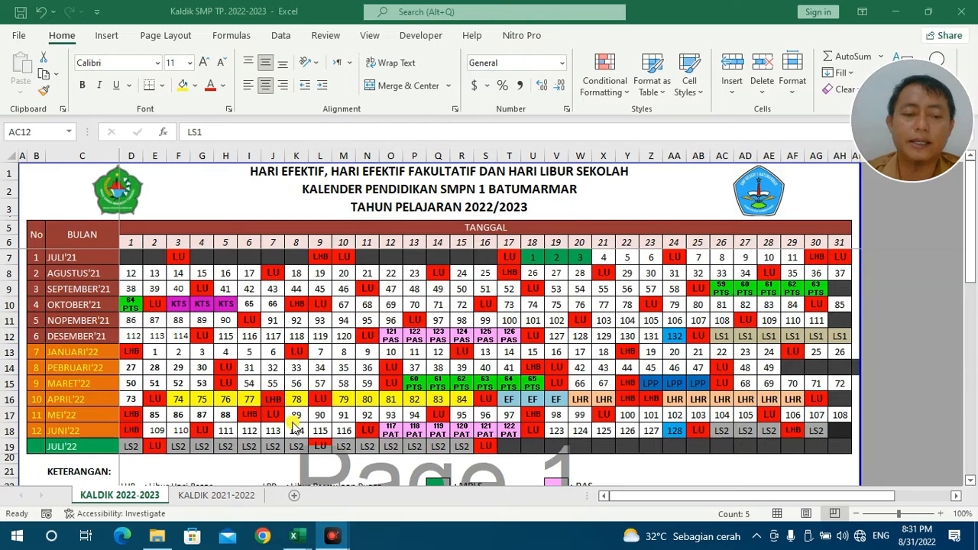
Switch to the APLIKASI PERANGKAT LENGKAP 22-23 workbook and select the RENCANA PEKAN EFEKTIF title on sheet RPE 1.
mouse_move(295, 541)
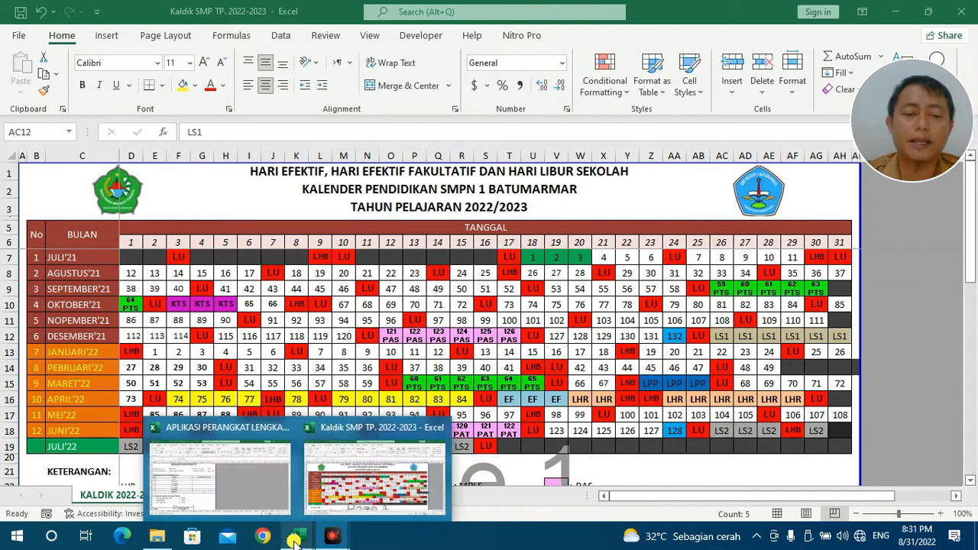
left_click(258, 474)
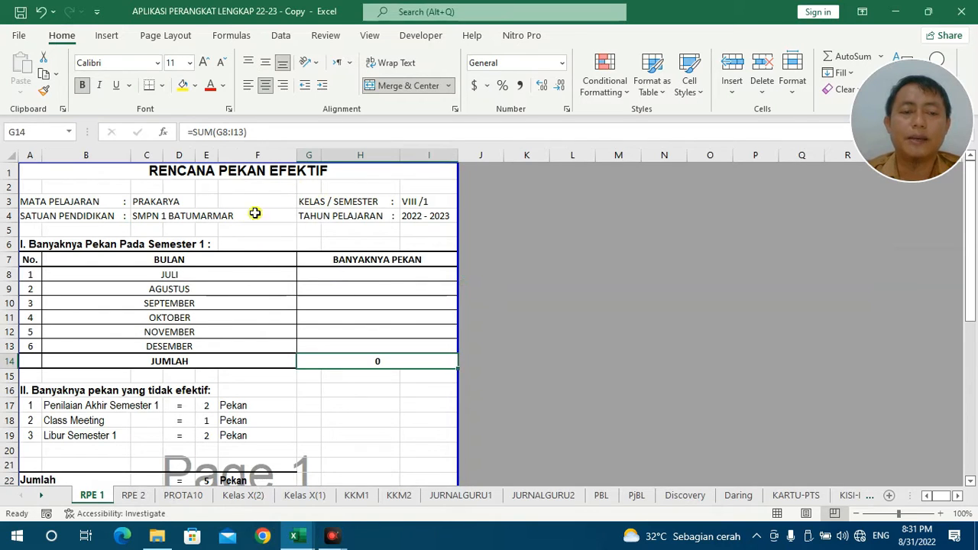
left_click(187, 172)
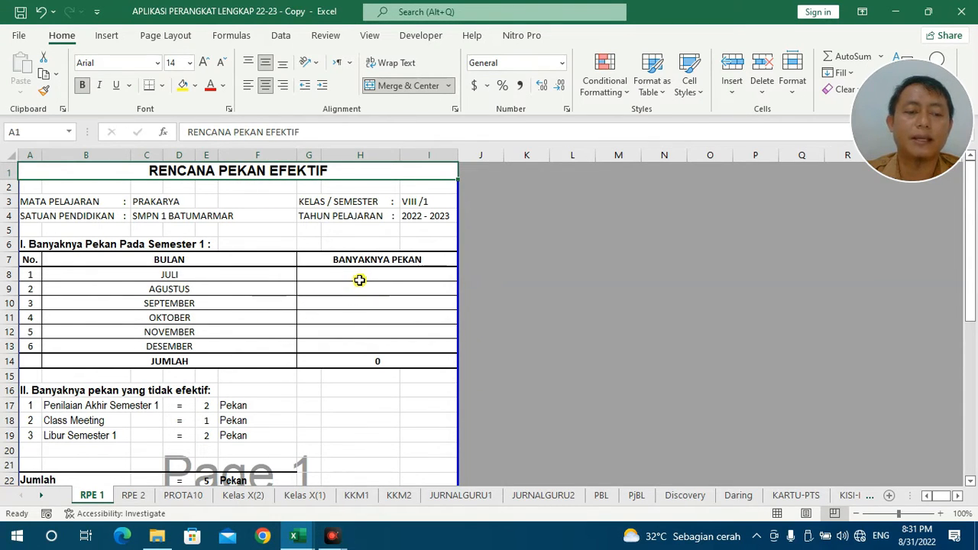
Examine the July effective days and the MPLS legend entry in the Kaldik SMP TP. 2022-2023 workbook's calendar.
left_click(304, 539)
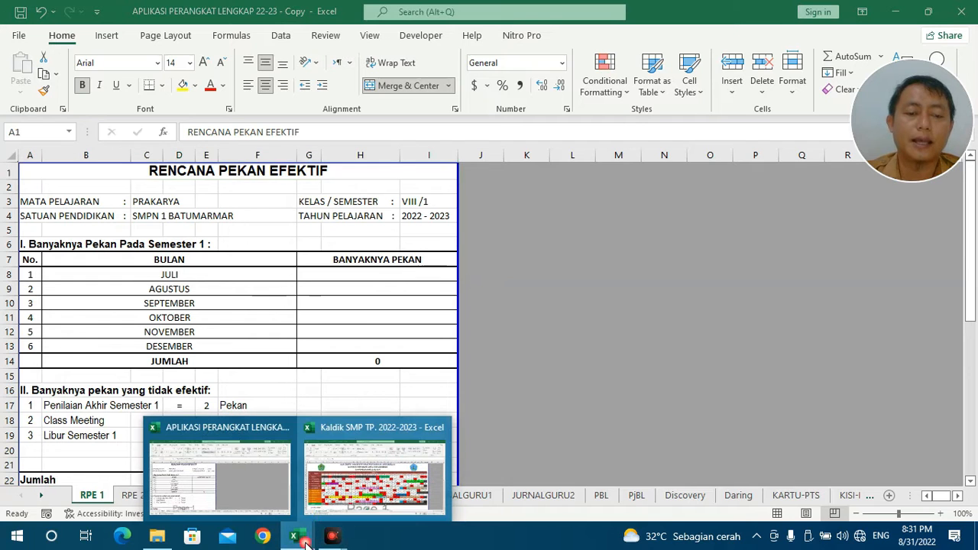
left_click(338, 478)
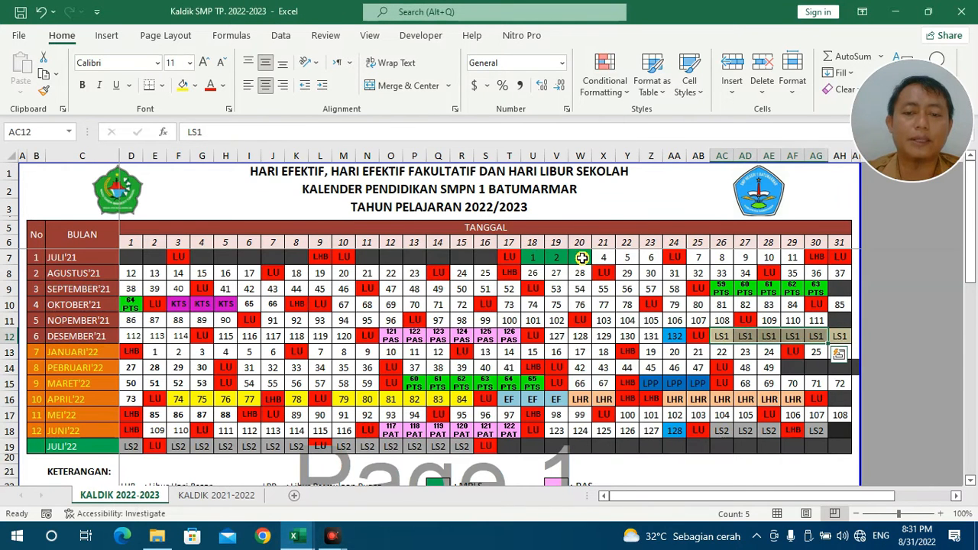
left_click_drag(599, 257, 653, 260)
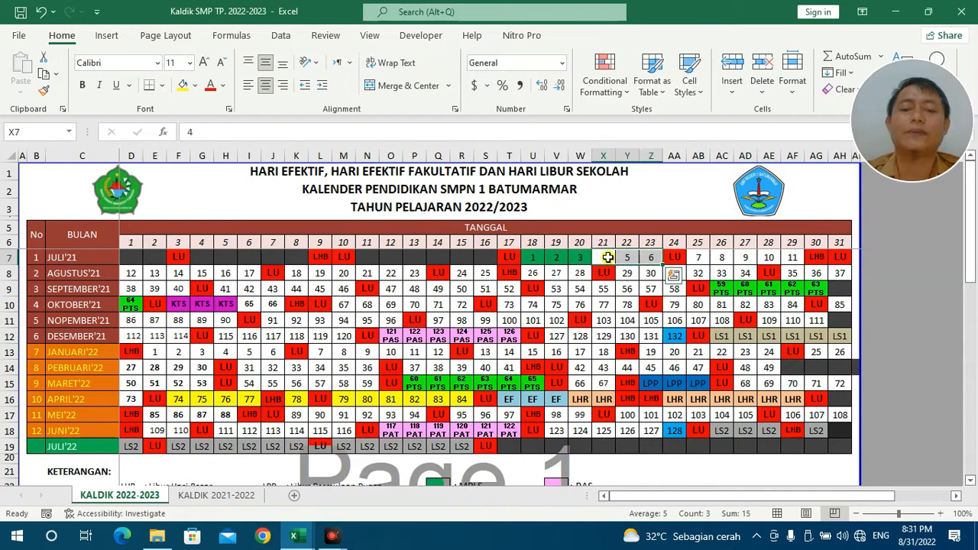
left_click_drag(581, 258, 533, 257)
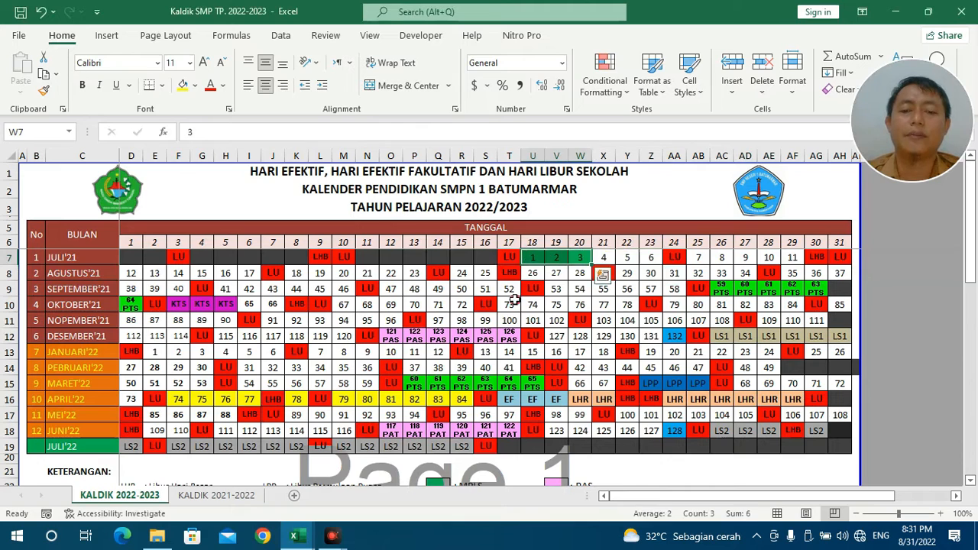
scroll(486, 365, "down", 2)
left_click(467, 392)
scroll(468, 391, "up", 2)
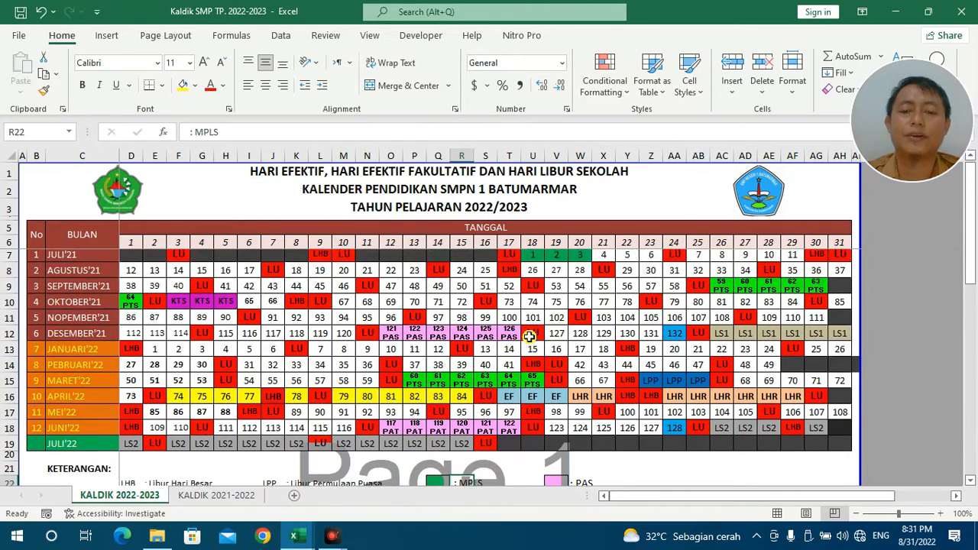
left_click_drag(604, 257, 655, 260)
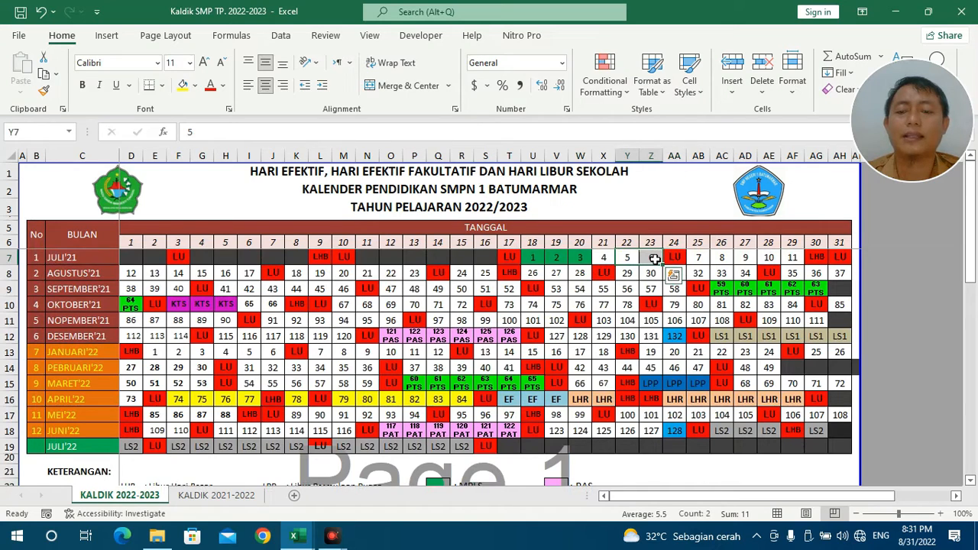
left_click_drag(599, 257, 789, 258)
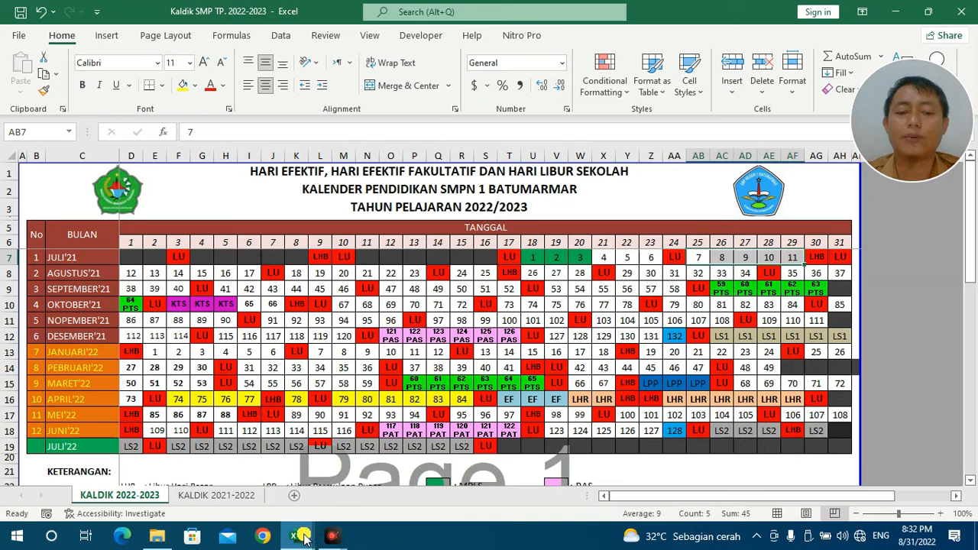
Set BANYAKNYA PEKAN for JULI to 2 on sheet RPE 1 of the APLIKASI PERANGKAT LENGKAP workbook.
mouse_move(298, 535)
left_click(241, 487)
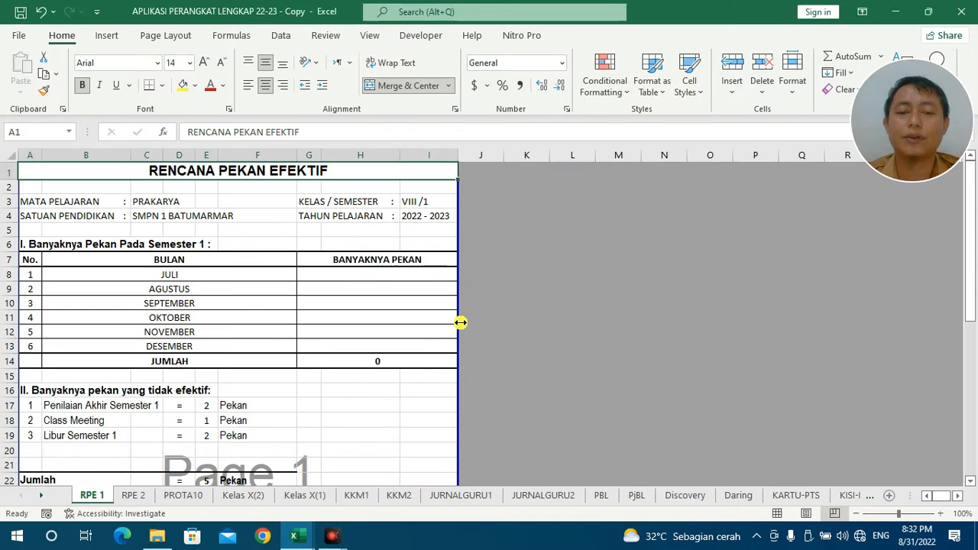
left_click(395, 275)
type("2")
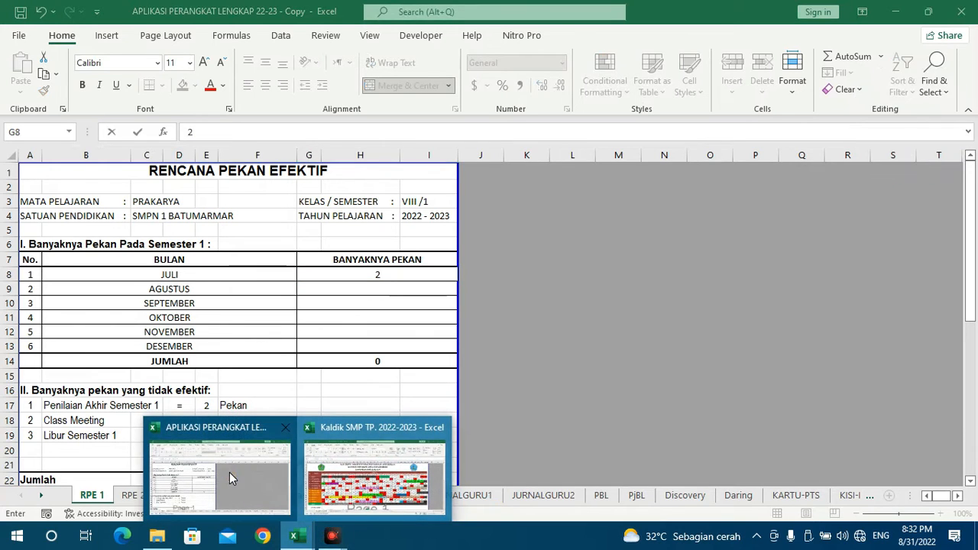
Count the August weeks in the Kaldik calendar and set BANYAKNYA PEKAN for AGUSTUS to 5 on sheet RPE 1.
left_click(267, 504)
mouse_move(294, 536)
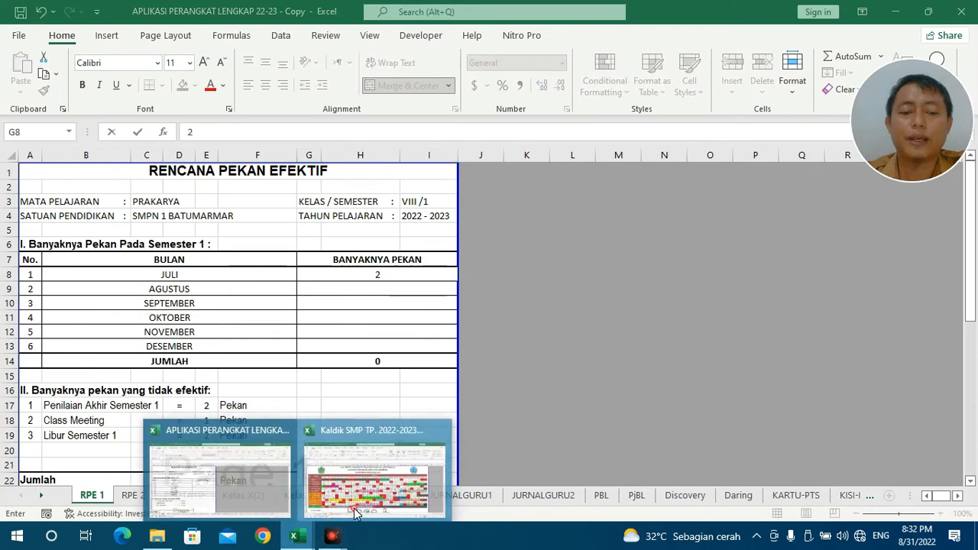
left_click(371, 468)
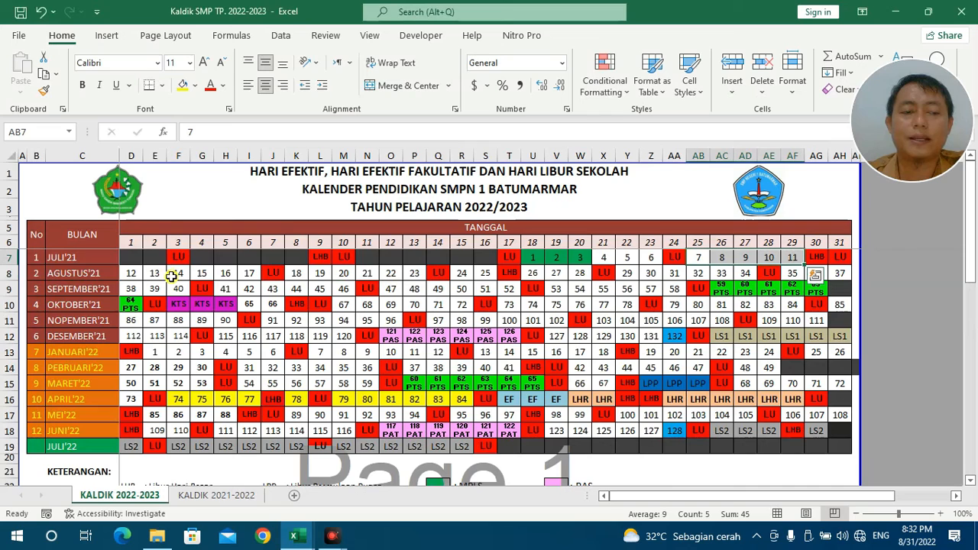
left_click_drag(157, 274, 721, 273)
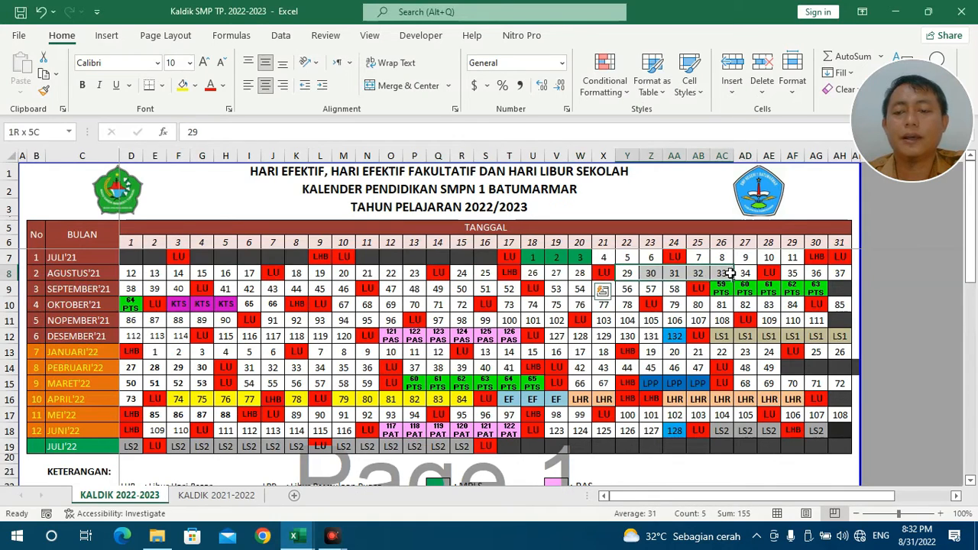
left_click_drag(794, 273, 839, 273)
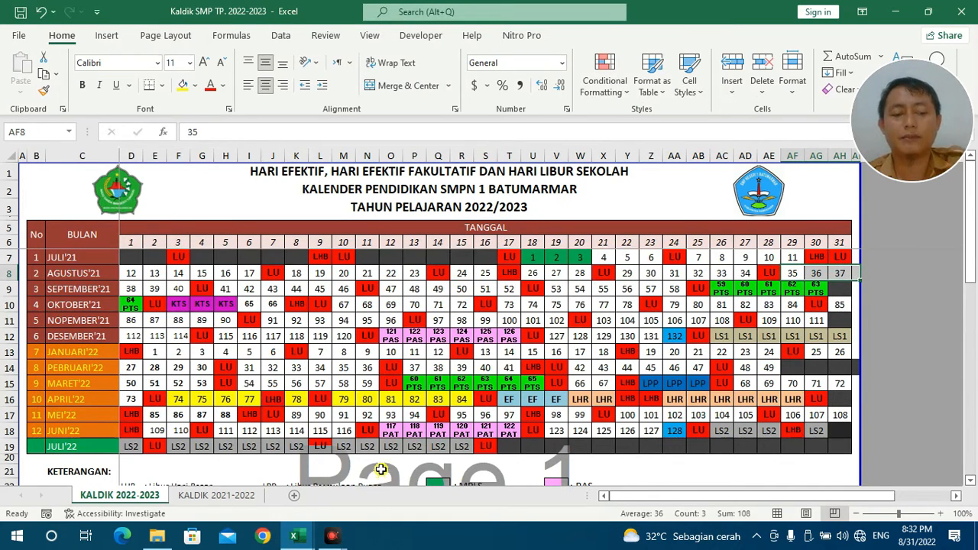
key("alt+Tab")
left_click(371, 290)
type("5")
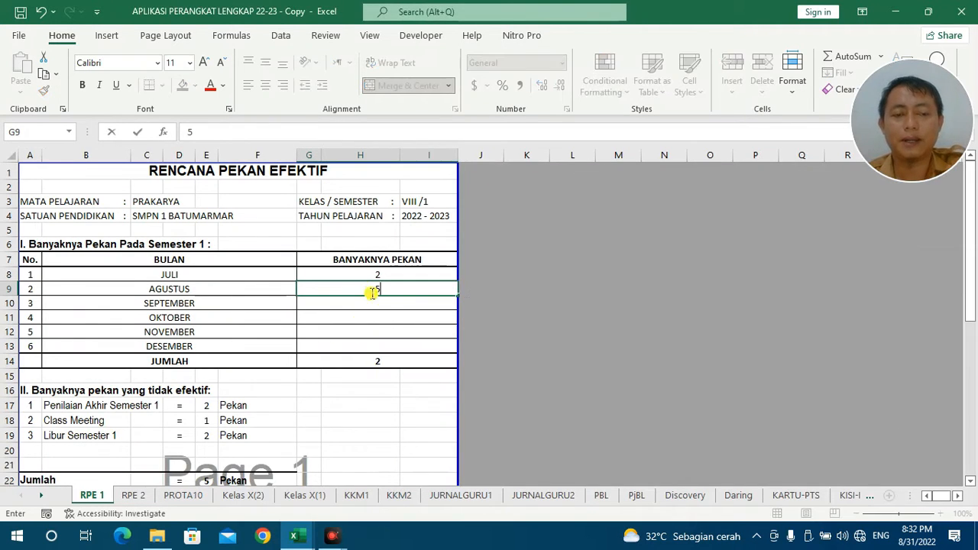
left_click(390, 304)
Count the September weeks in the Kaldik calendar and set BANYAKNYA PEKAN for SEPTEMBER to 4 on sheet RPE 1.
key("alt+Tab")
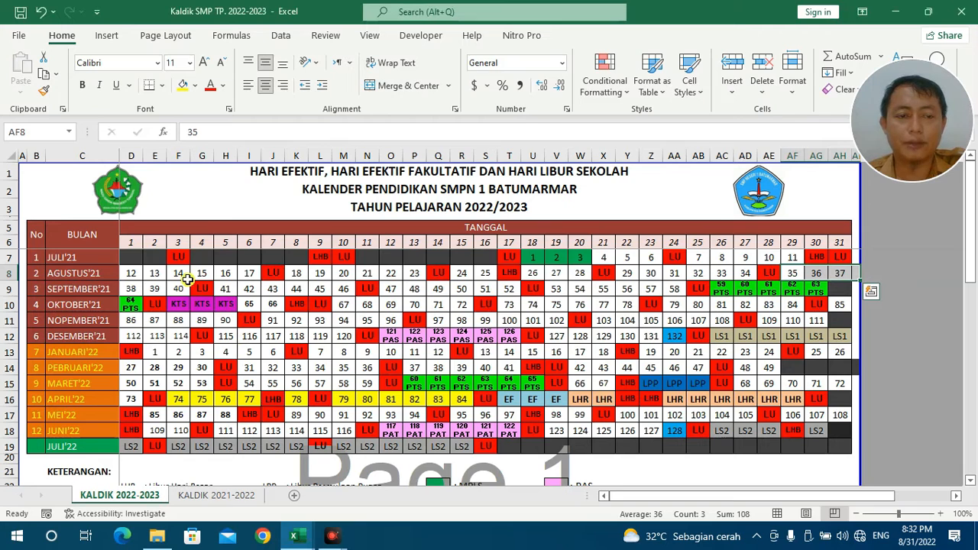
key("alt+Tab")
key("alt+Tab")
left_click_drag(793, 273, 839, 271)
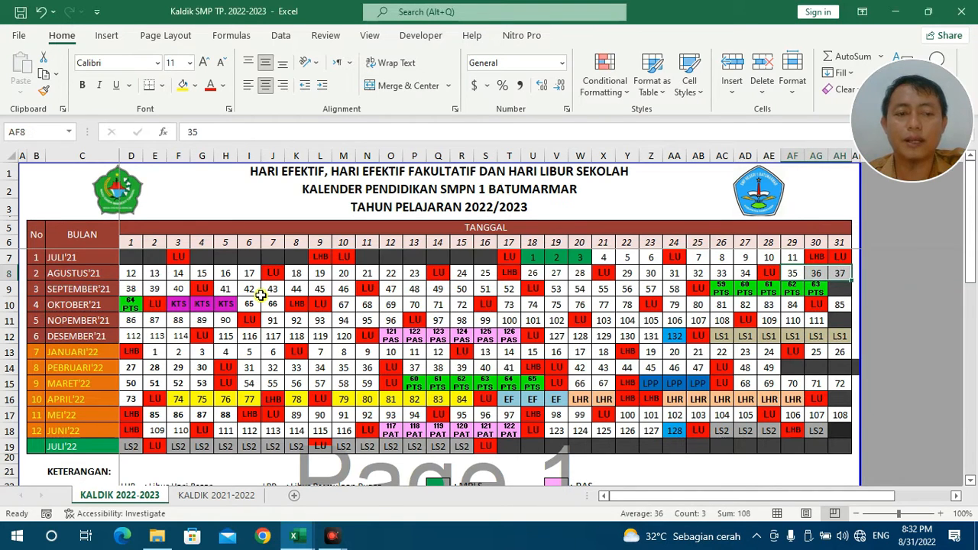
left_click_drag(133, 289, 628, 288)
left_click_drag(721, 289, 810, 288)
key("alt+Tab")
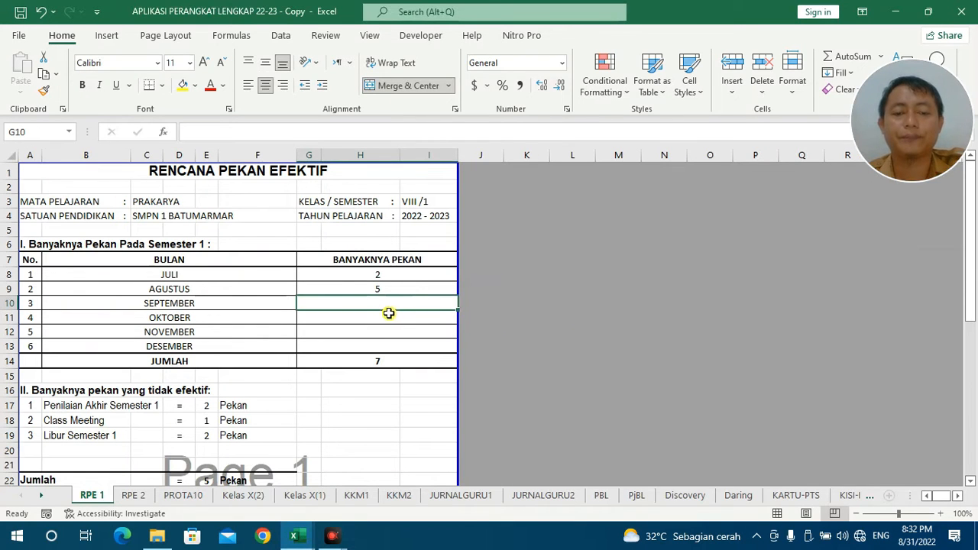
type("4")
key("Return")
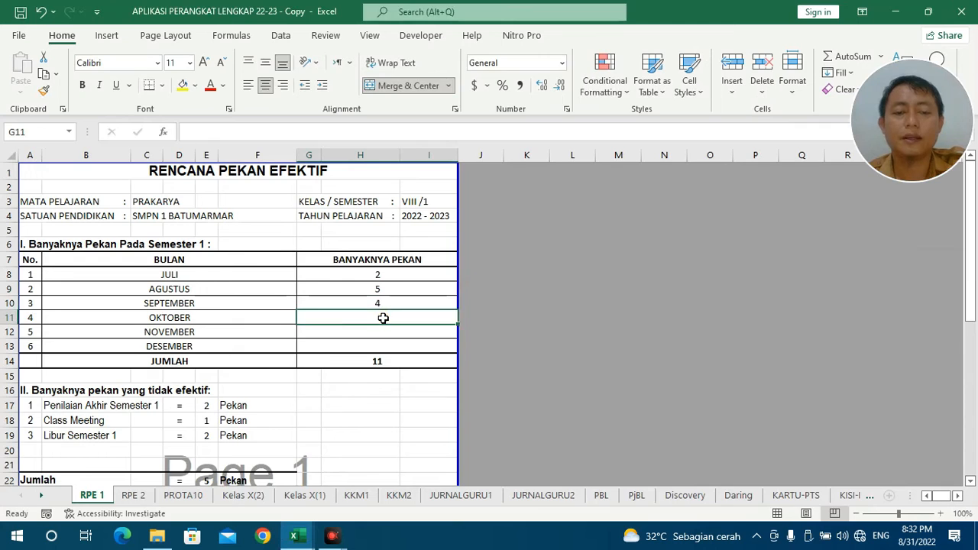
Count the October weeks in the Kaldik calendar and set BANYAKNYA PEKAN for OKTOBER to 4 on sheet RPE 1.
key("alt+Tab")
left_click_drag(178, 304, 438, 304)
left_click_drag(509, 304, 603, 304)
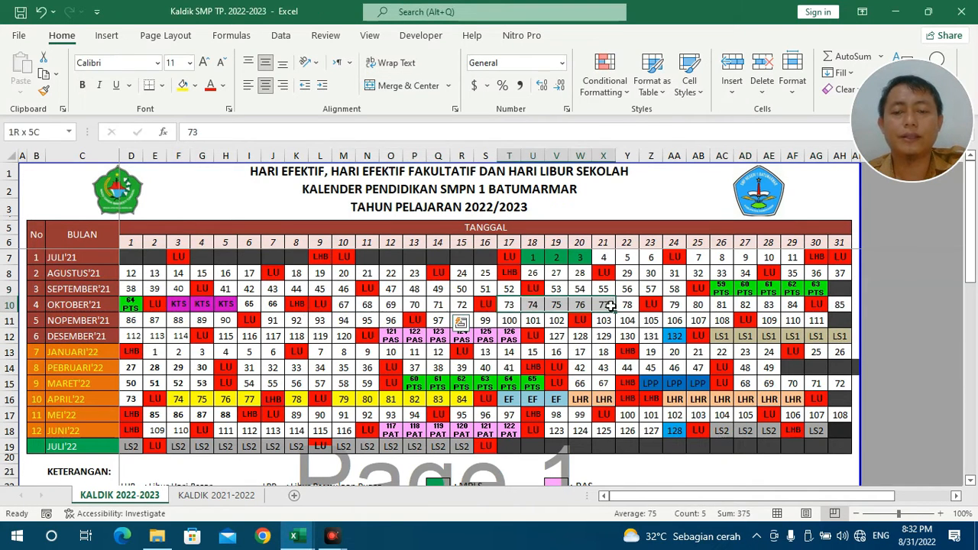
left_click_drag(671, 305, 793, 305)
key("alt+Tab")
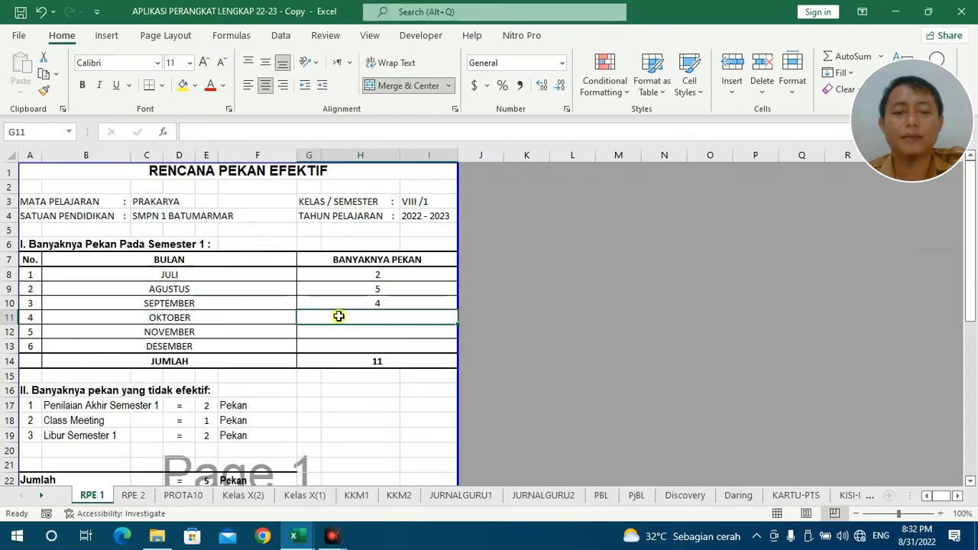
type("4")
Count the November weeks in the Kaldik calendar and set BANYAKNYA PEKAN for NOVEMBER to 5 on sheet RPE 1.
key("alt+Tab")
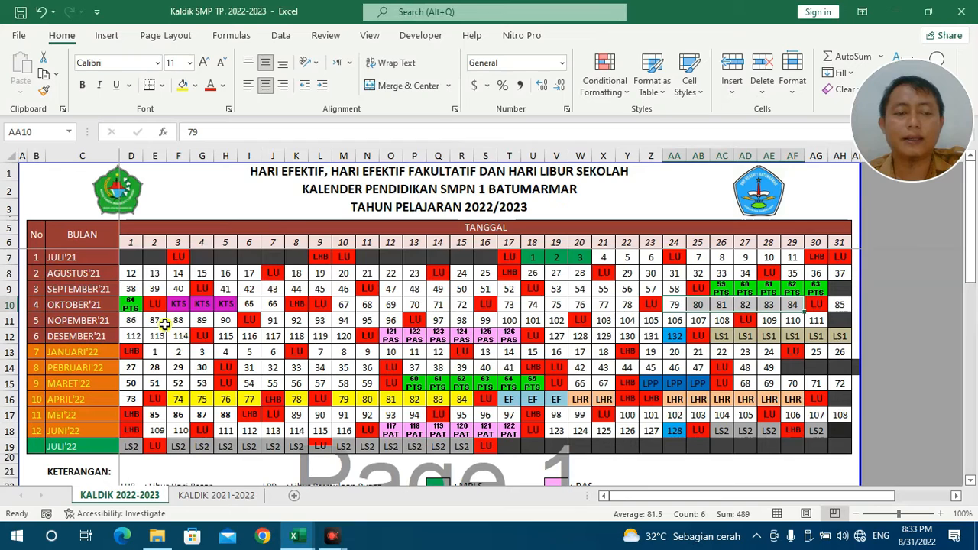
left_click_drag(126, 321, 367, 321)
left_click_drag(437, 321, 535, 321)
left_click_drag(621, 321, 809, 321)
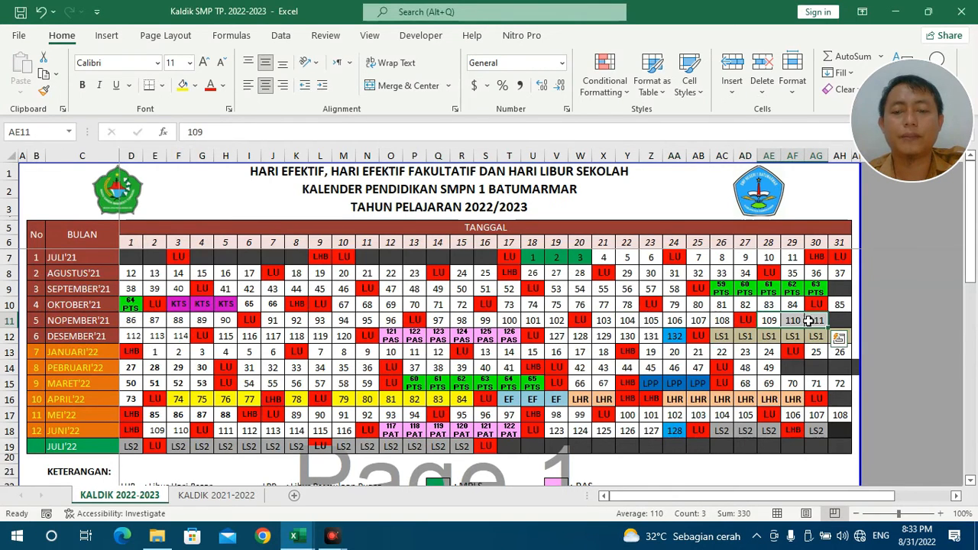
key("alt+Tab")
left_click(385, 336)
type("5")
key("Return")
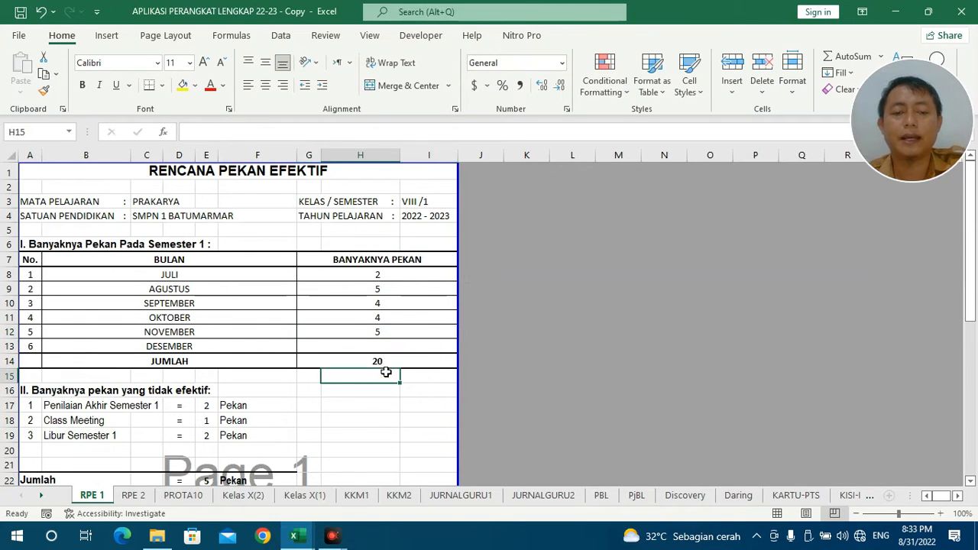
Examine the December weeks in the Kaldik calendar, including the week shared with late November and the LS1 holiday.
key("alt+Tab")
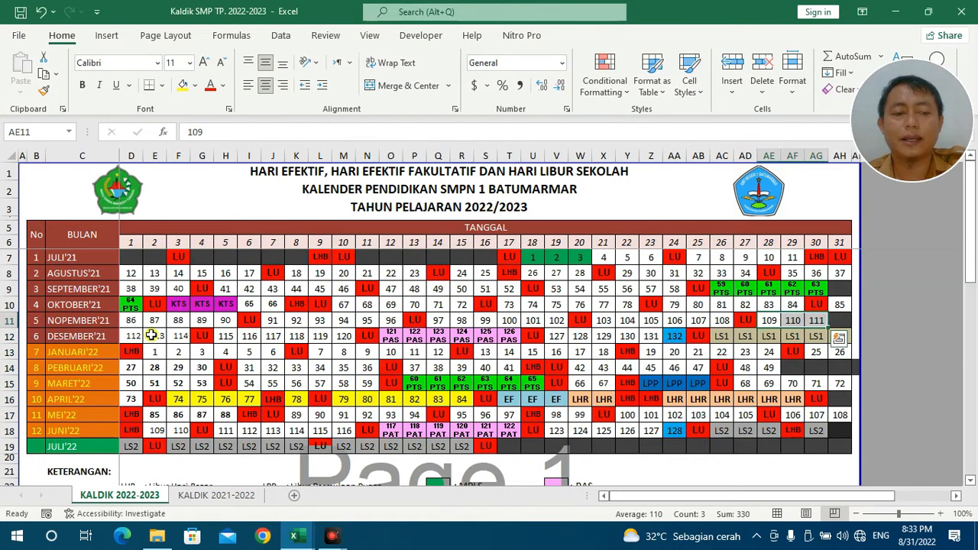
left_click_drag(136, 334, 306, 340)
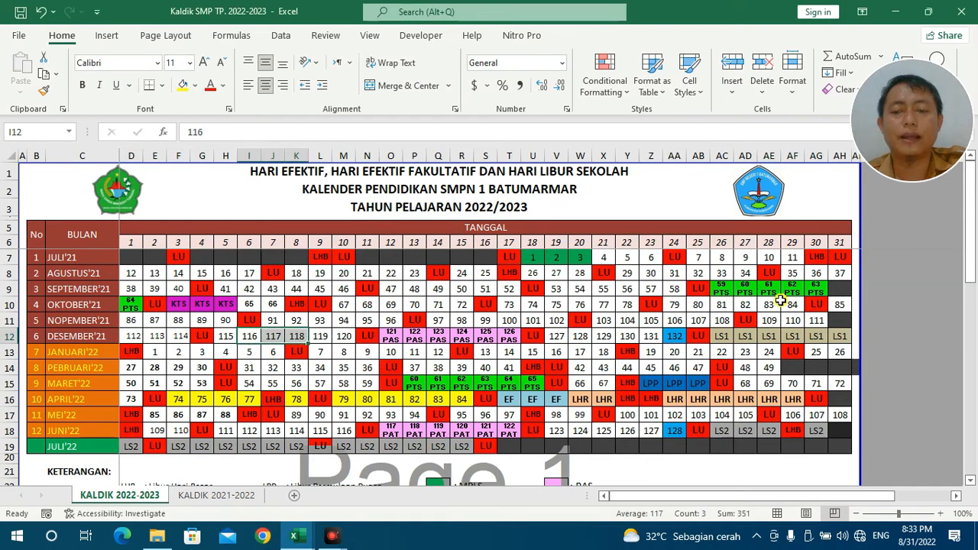
left_click_drag(760, 319, 818, 321)
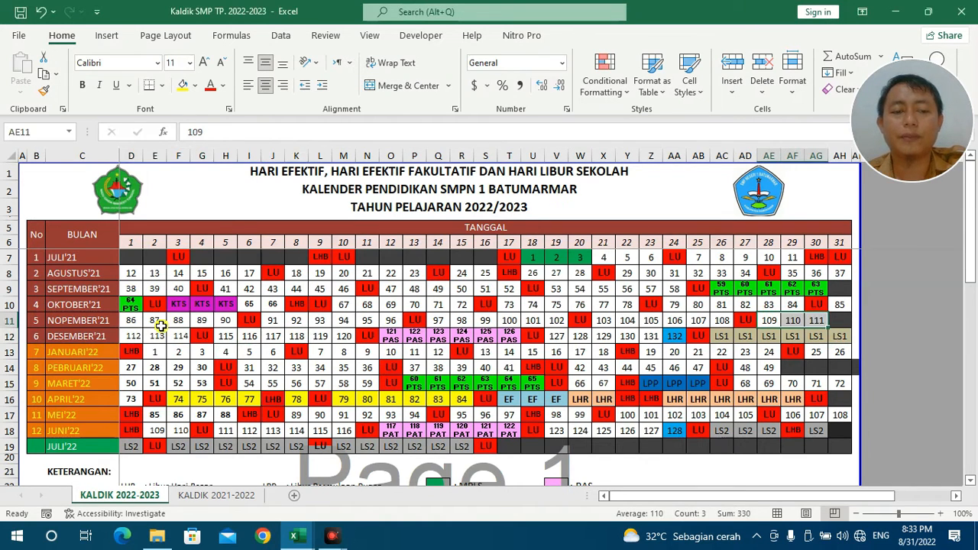
left_click(321, 321)
left_click(508, 304)
left_click(612, 321)
left_click(737, 319)
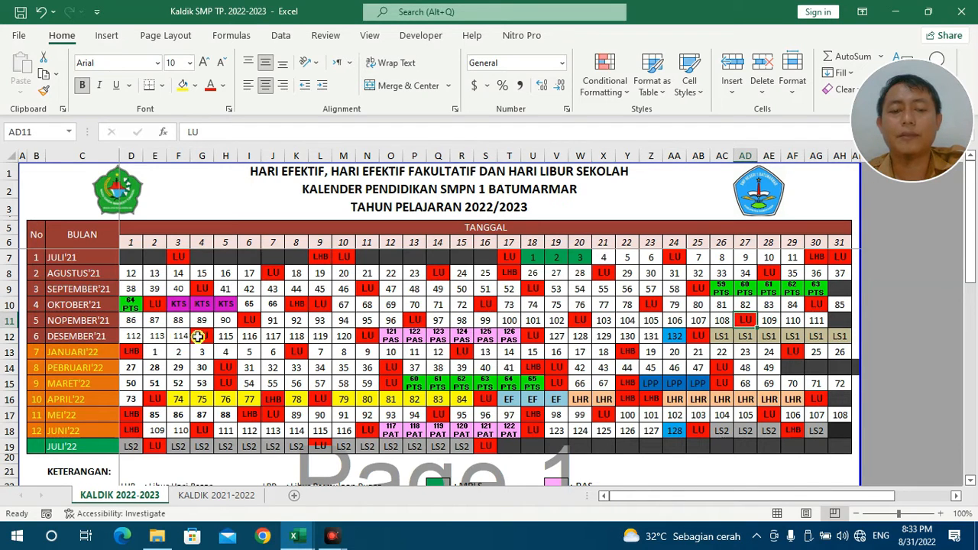
left_click_drag(128, 337, 175, 338)
left_click_drag(774, 318, 791, 319)
left_click_drag(227, 340, 501, 336)
left_click(581, 337)
left_click_drag(583, 337, 795, 335)
Set BANYAKNYA PEKAN for DESEMBER to 4 on sheet RPE 1 of the APLIKASI PERANGKAT LENGKAP workbook.
key("alt+Tab")
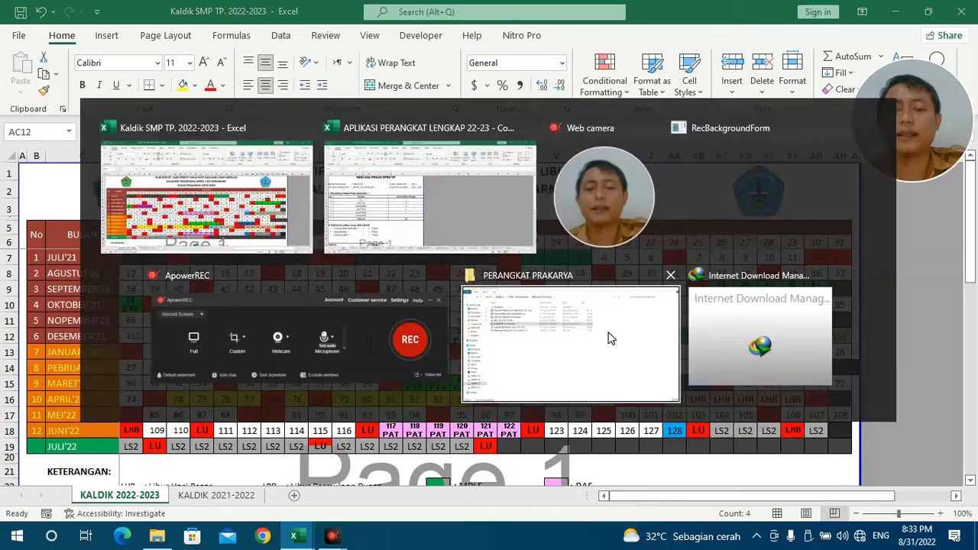
left_click(395, 345)
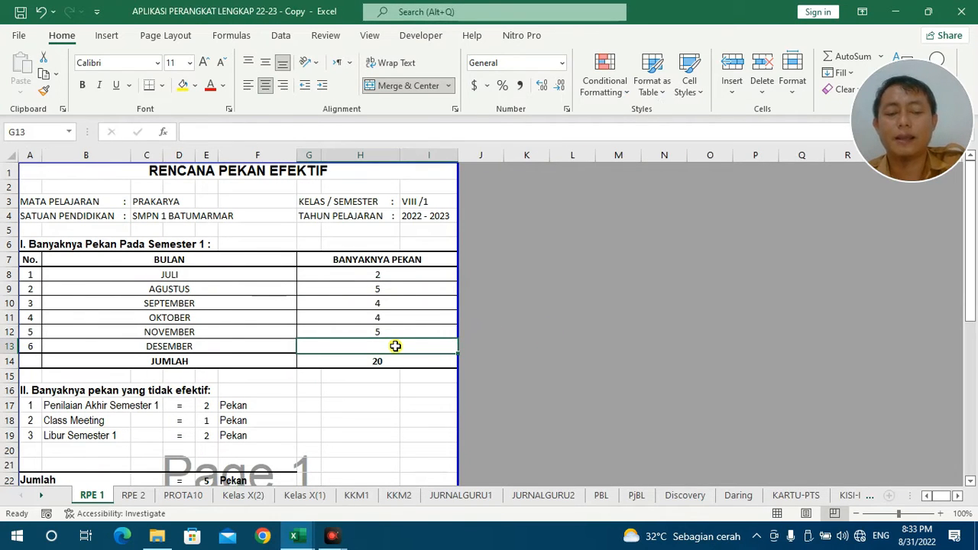
type("4")
key("Return")
left_click(403, 390)
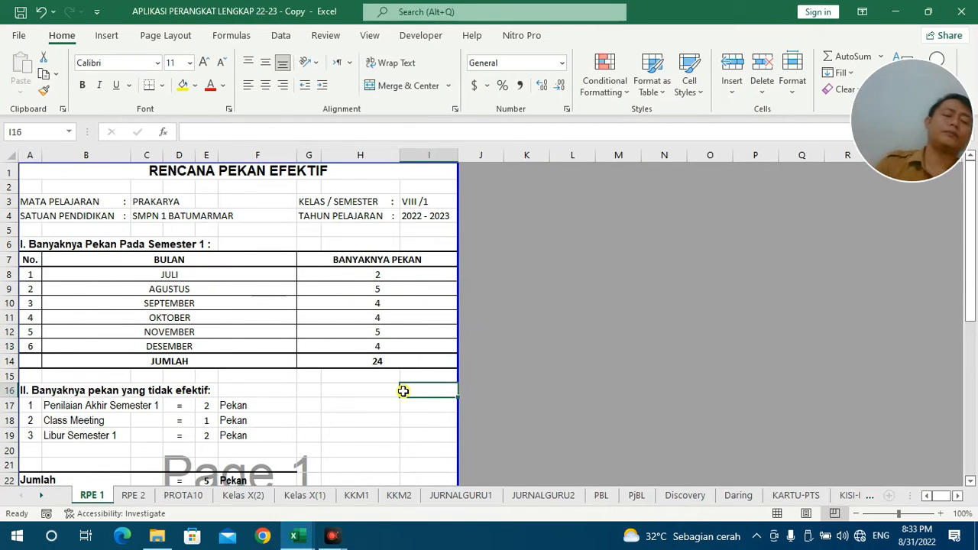
Check the JUMLAH cell of the semester 1 weeks table and return to the Kaldik calendar workbook.
left_click(385, 362)
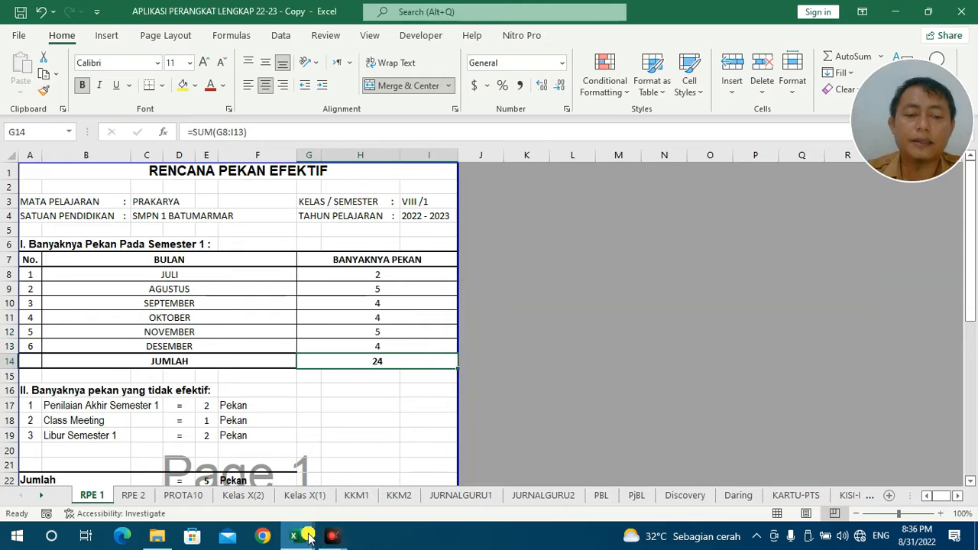
mouse_move(306, 537)
left_click(337, 476)
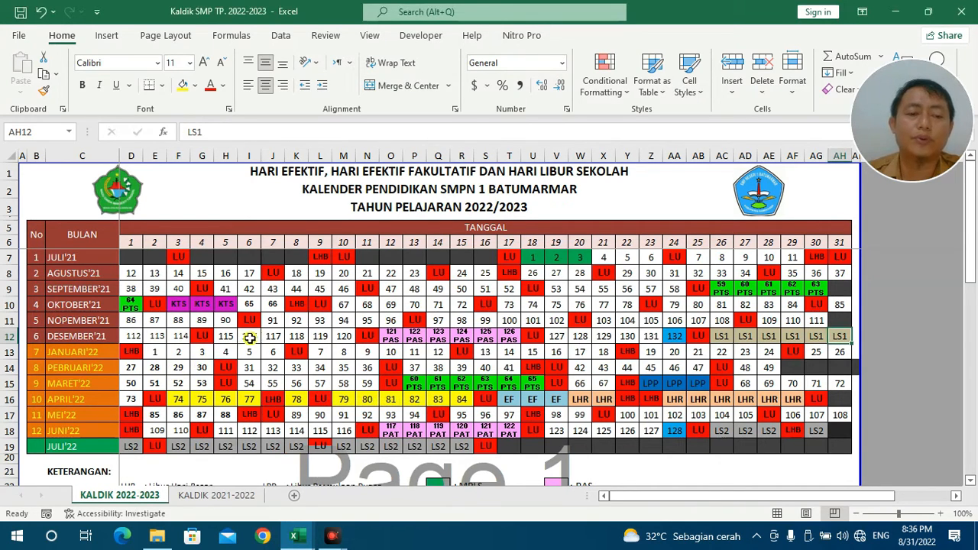
Count the January weeks in the Kaldik calendar and check them against the semester 2 weeks table on sheet RPE 2.
left_click_drag(157, 353, 294, 356)
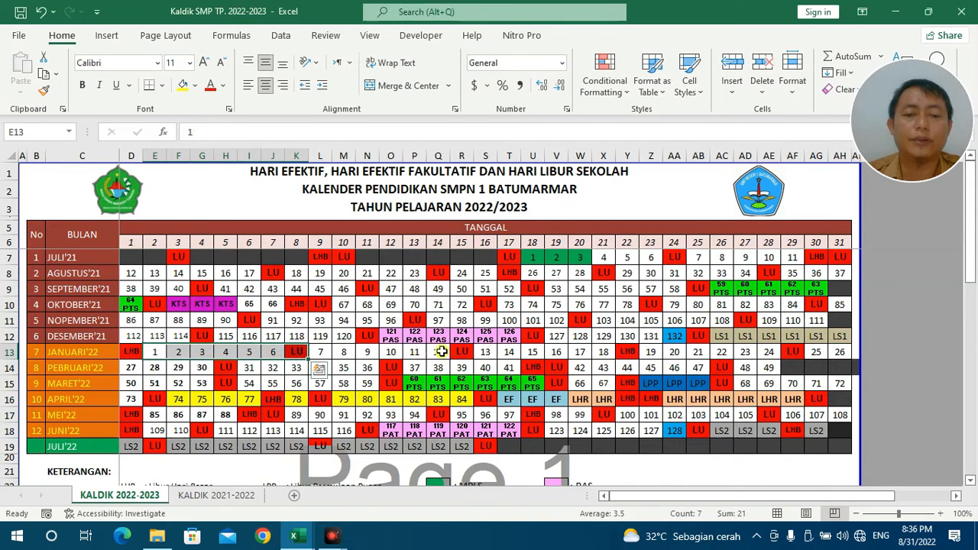
left_click(462, 351)
left_click(637, 352)
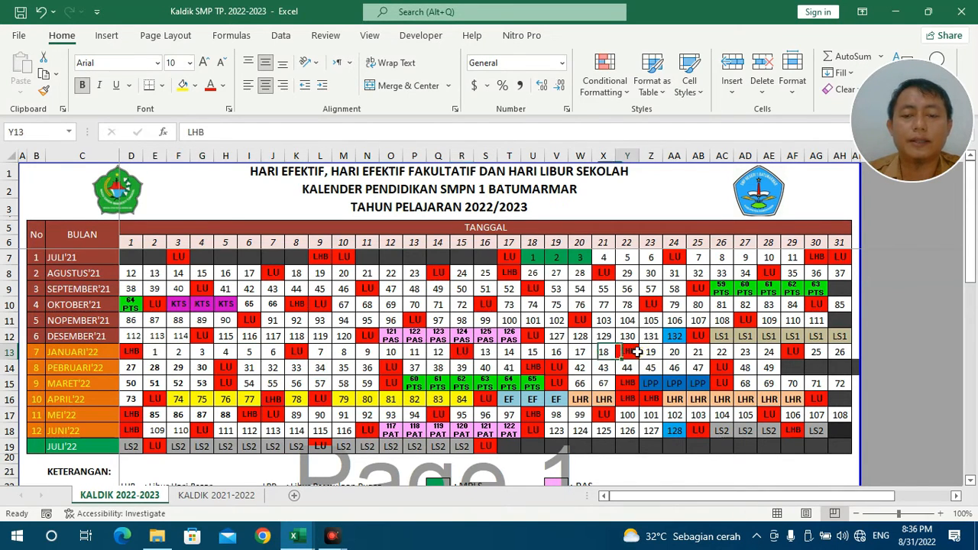
left_click(791, 352)
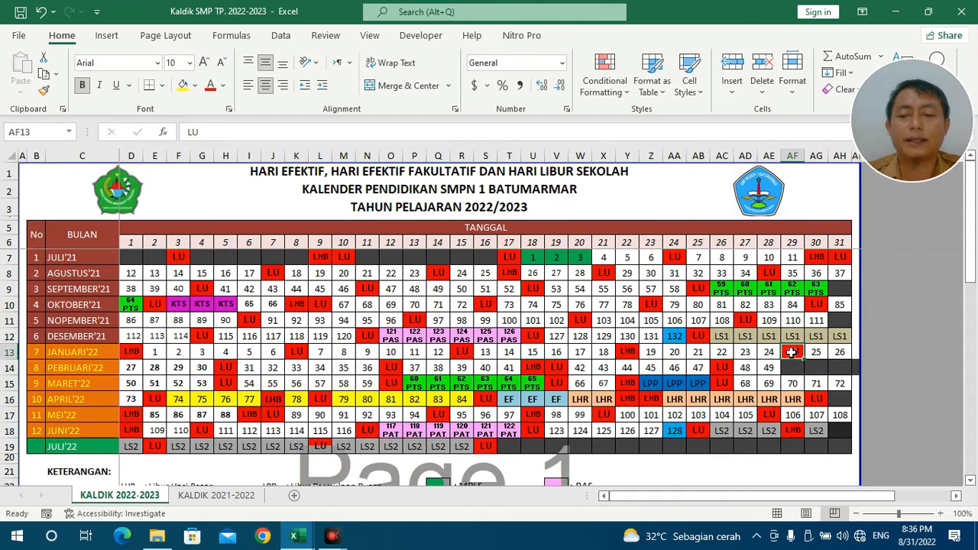
key("alt+Tab")
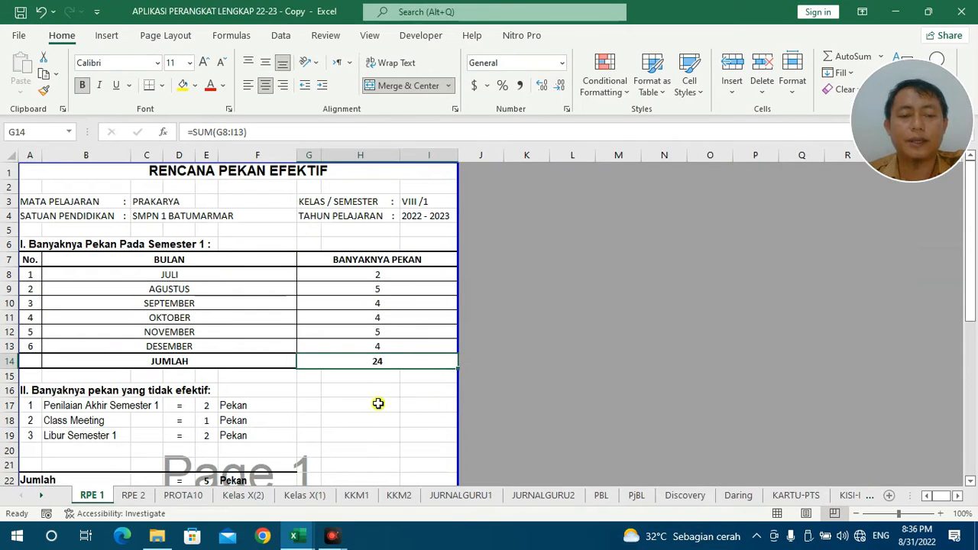
left_click(141, 502)
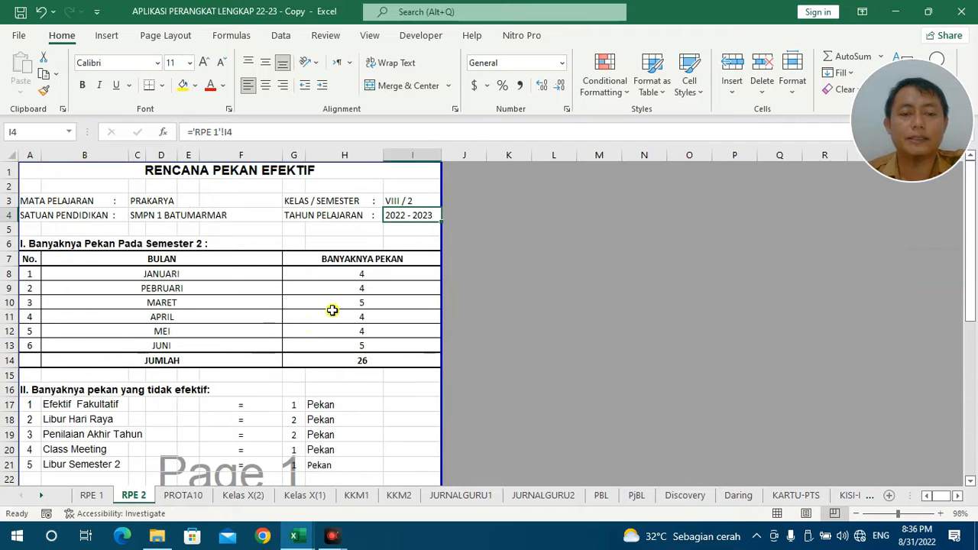
left_click(359, 272)
left_click(372, 346)
Count the February weeks in the Kaldik calendar and check them against the PEBRUARI entry on sheet RPE 2.
key("alt+Tab")
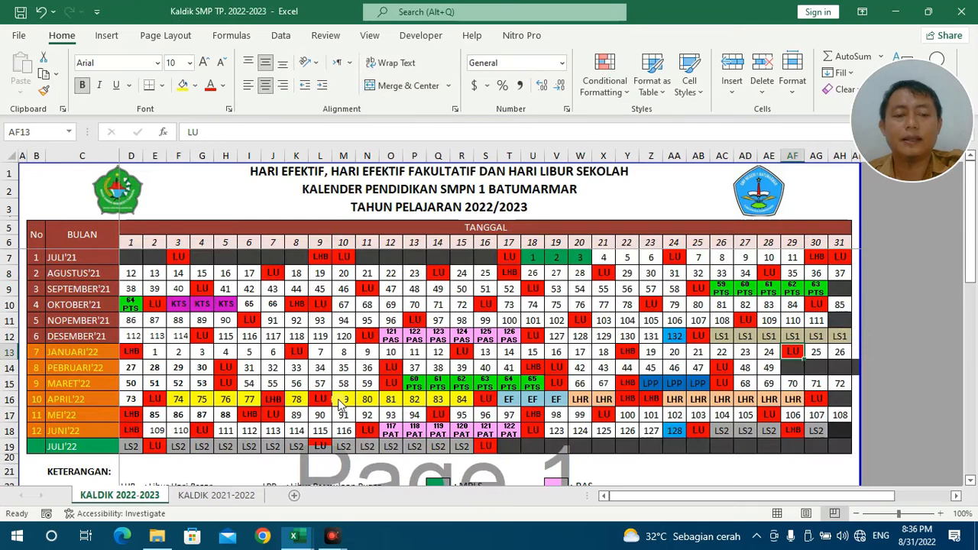
left_click(225, 368)
left_click(390, 368)
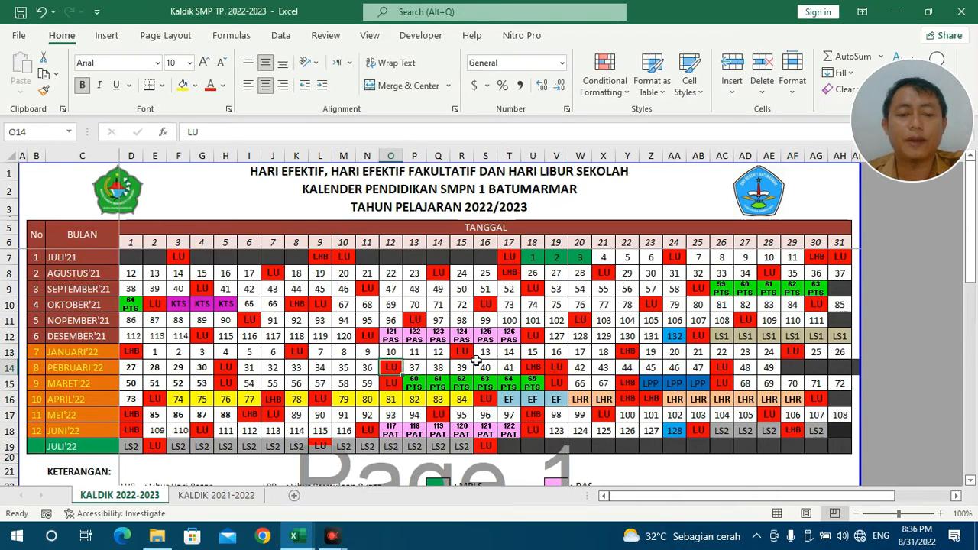
left_click(555, 367)
left_click(720, 371)
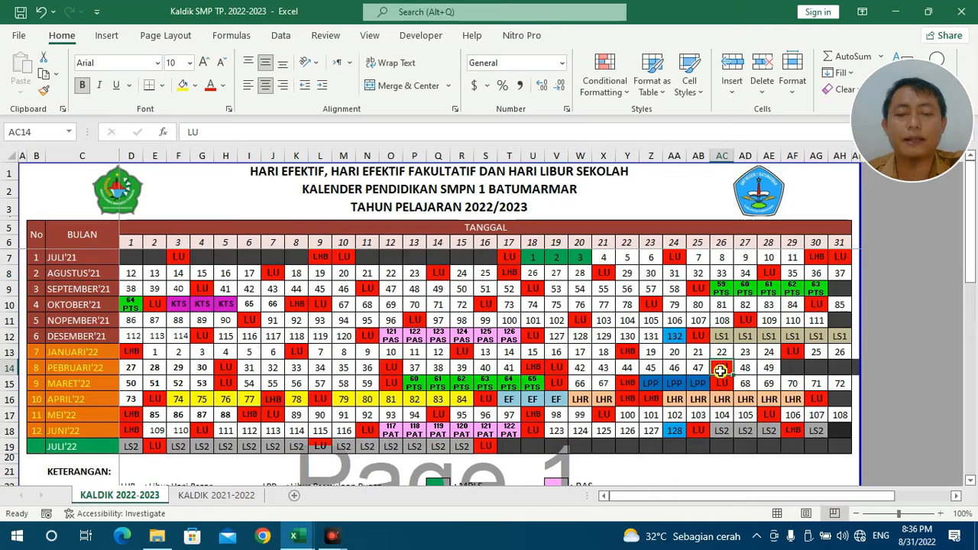
key("alt+Tab")
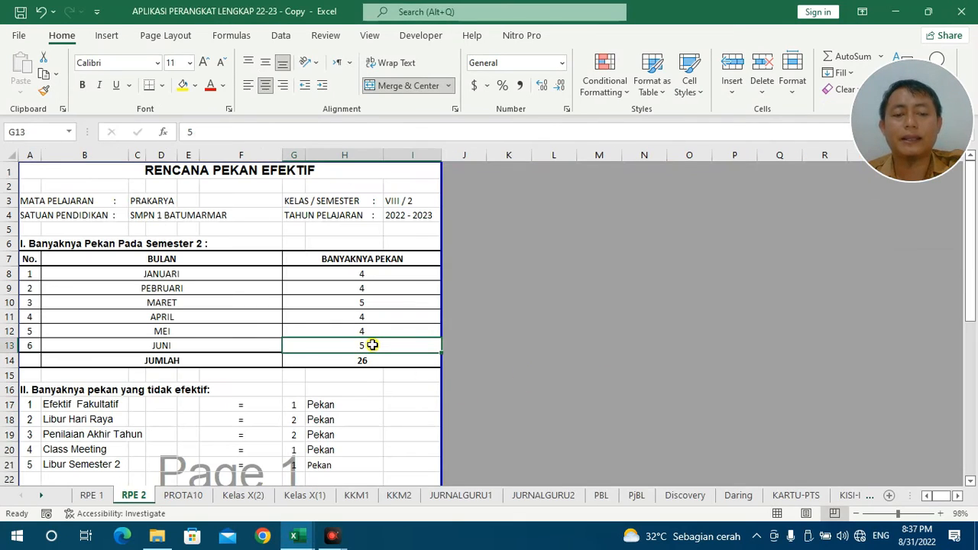
left_click(370, 291)
Count the March weeks in the Kaldik calendar, including the week shared with late February, and check the MARET entry on sheet RPE 2.
key("alt+Tab")
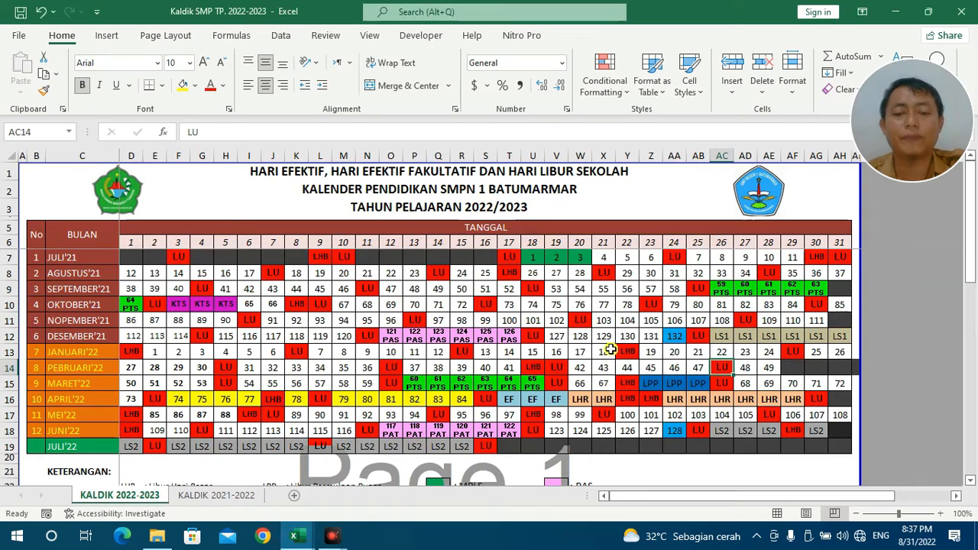
left_click_drag(740, 369, 770, 370)
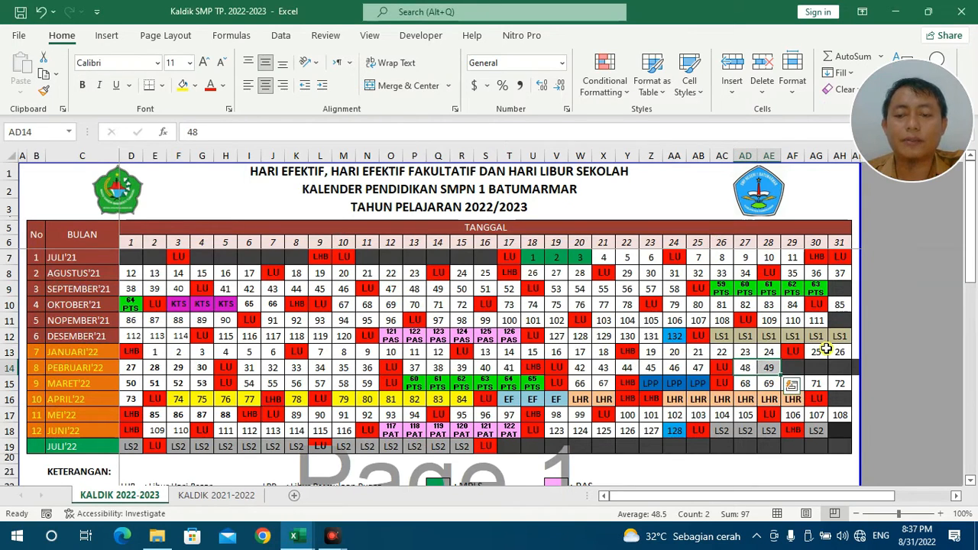
left_click_drag(826, 349, 841, 351)
left_click_drag(132, 383, 216, 386)
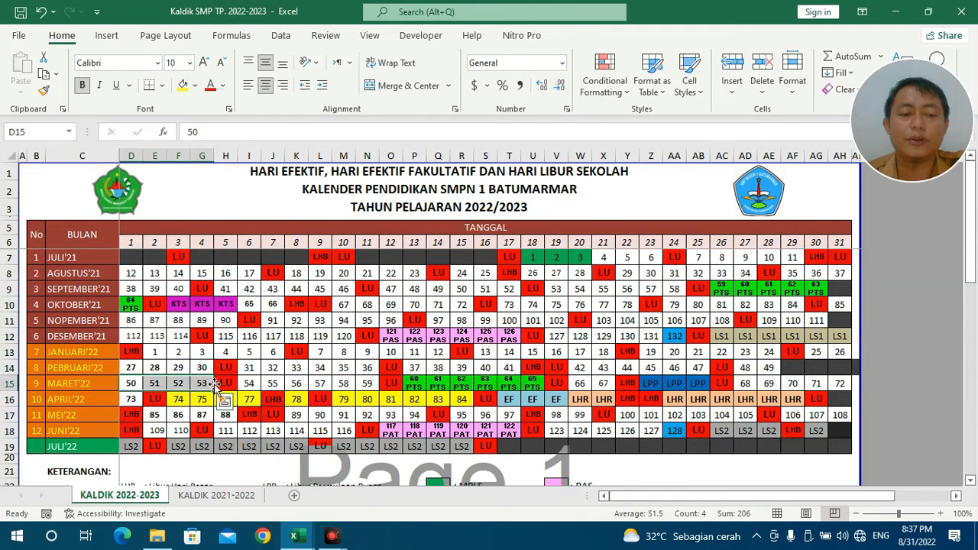
left_click(221, 385)
left_click(391, 384)
left_click(553, 383)
left_click(722, 383)
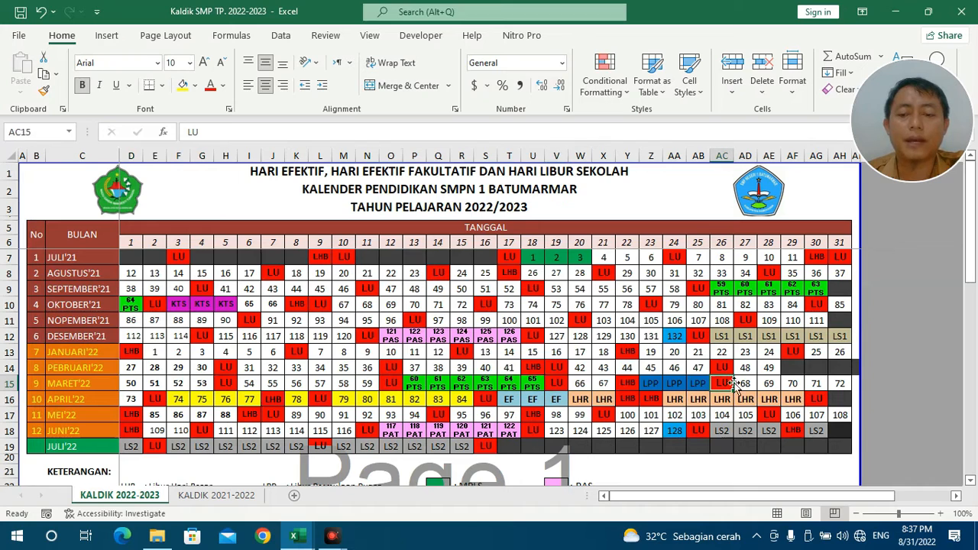
left_click(849, 384)
key("alt+Tab")
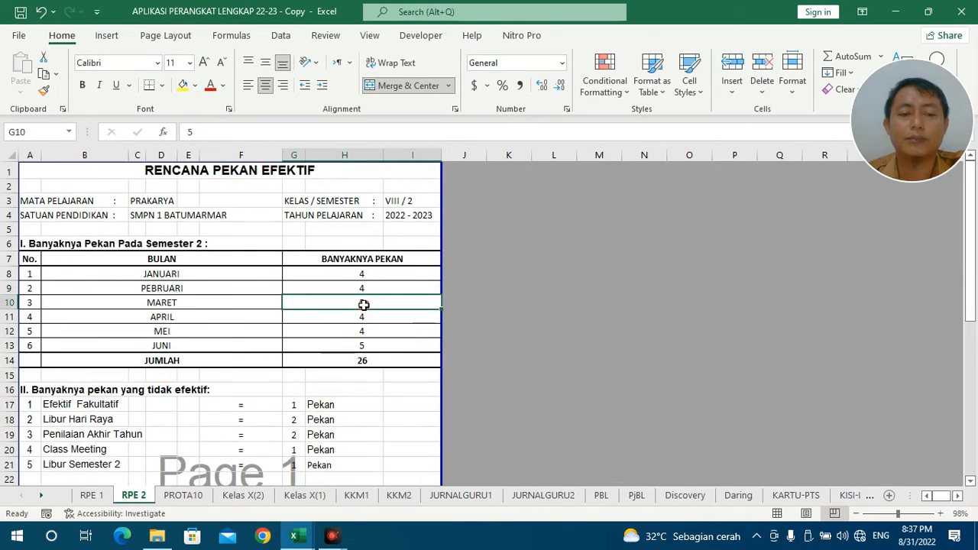
Count the April weeks in the Kaldik calendar and check them against the APRIL entry on sheet RPE 2.
key("alt+Tab")
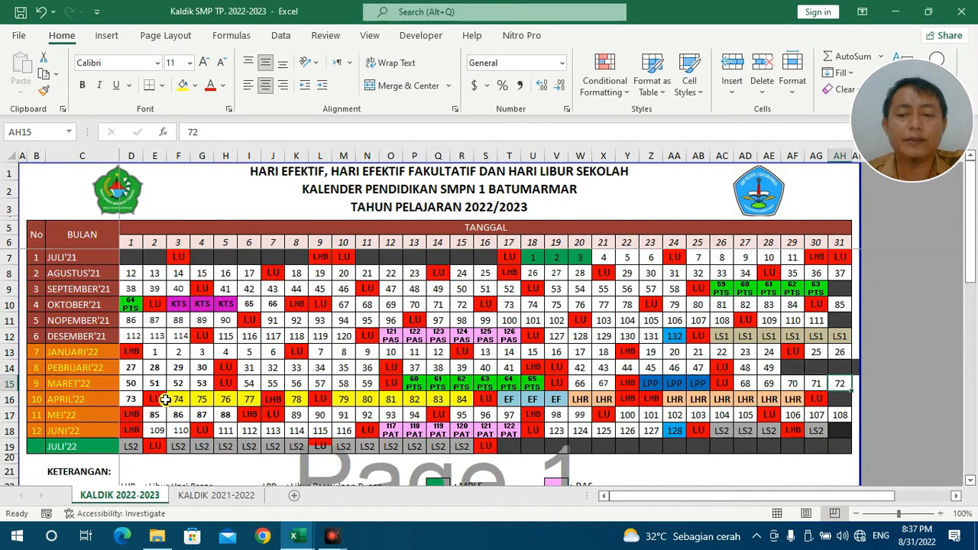
left_click_drag(164, 399, 275, 399)
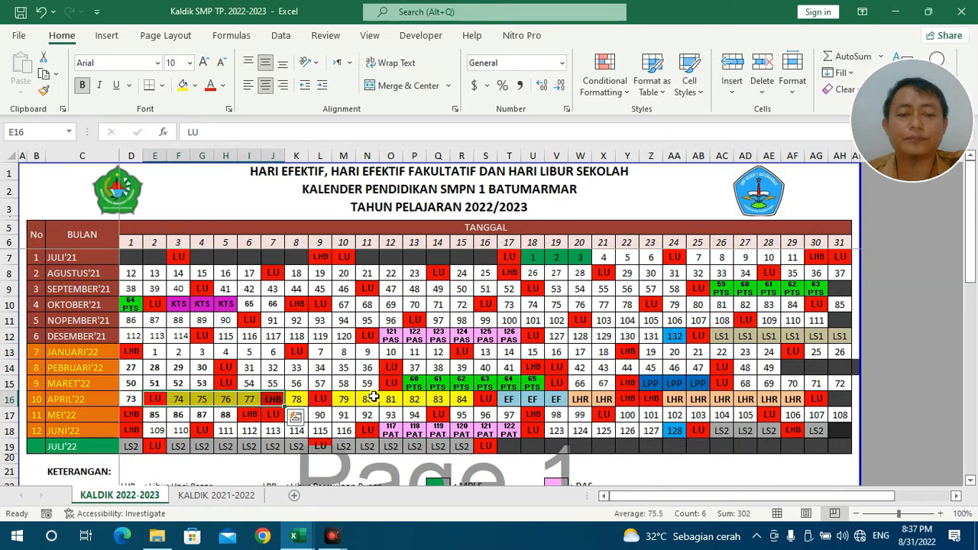
left_click(484, 398)
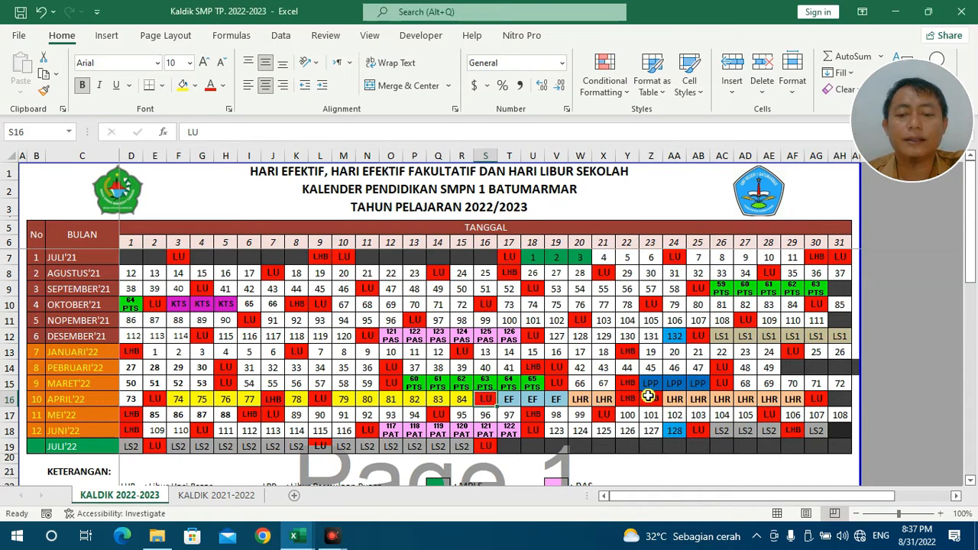
left_click(628, 399)
left_click(816, 398)
key("alt+Tab")
left_click(360, 315)
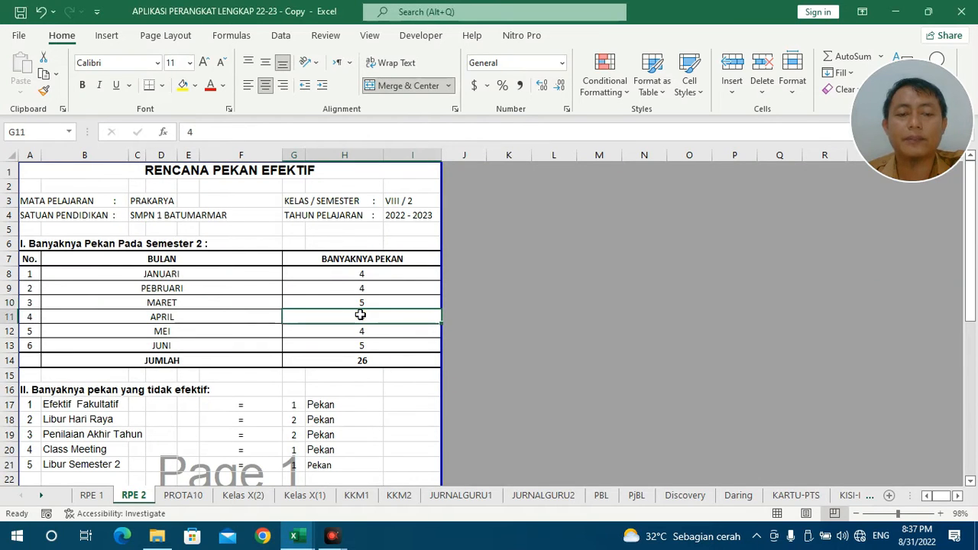
Count the May weeks in the Kaldik calendar and set BANYAKNYA PEKAN for MEI to 5 on sheet RPE 2.
key("alt+Tab")
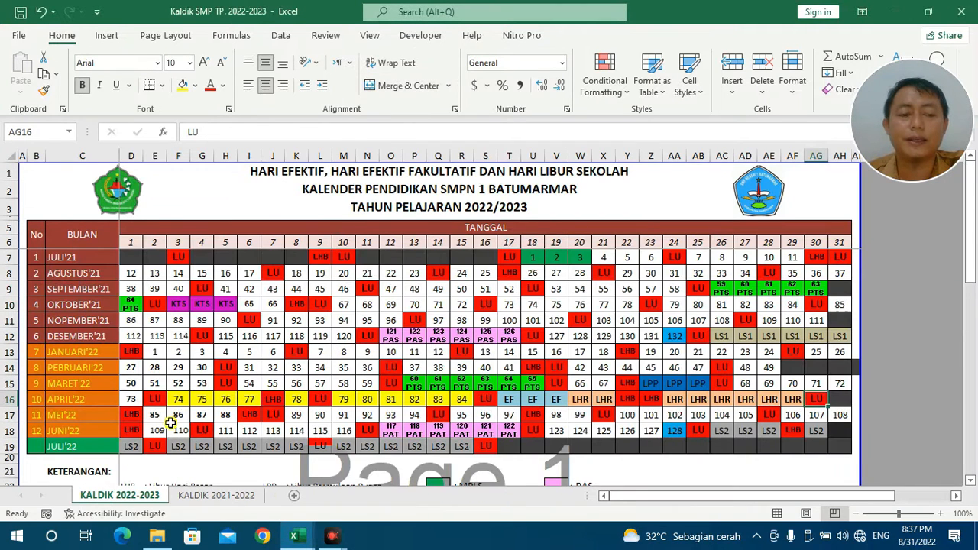
left_click(273, 415)
left_click(437, 417)
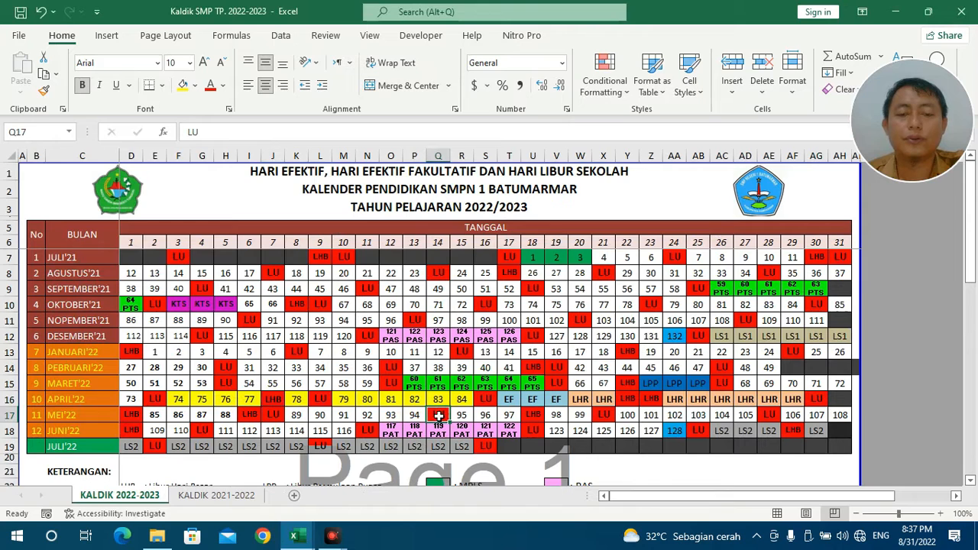
left_click(602, 417)
left_click_drag(650, 415, 833, 410)
key("alt+Tab")
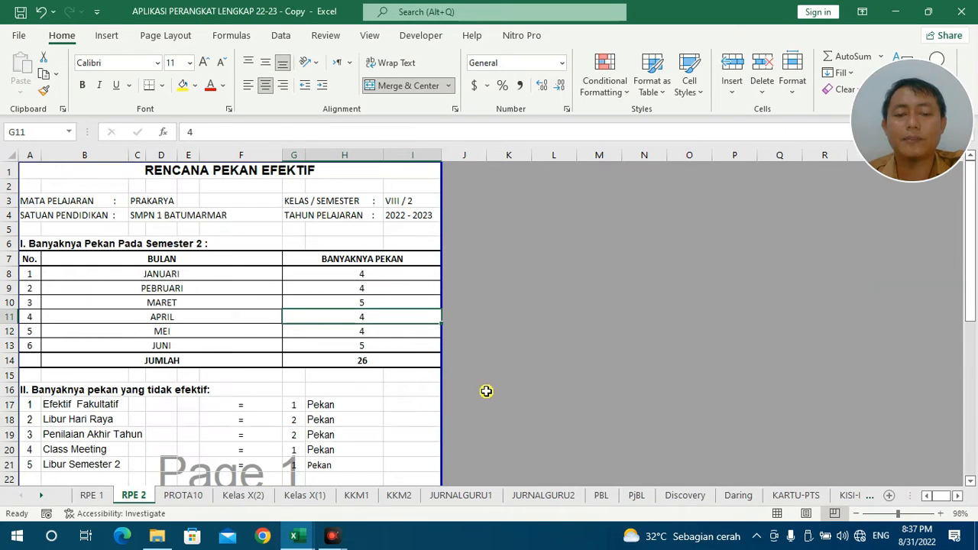
left_click(363, 331)
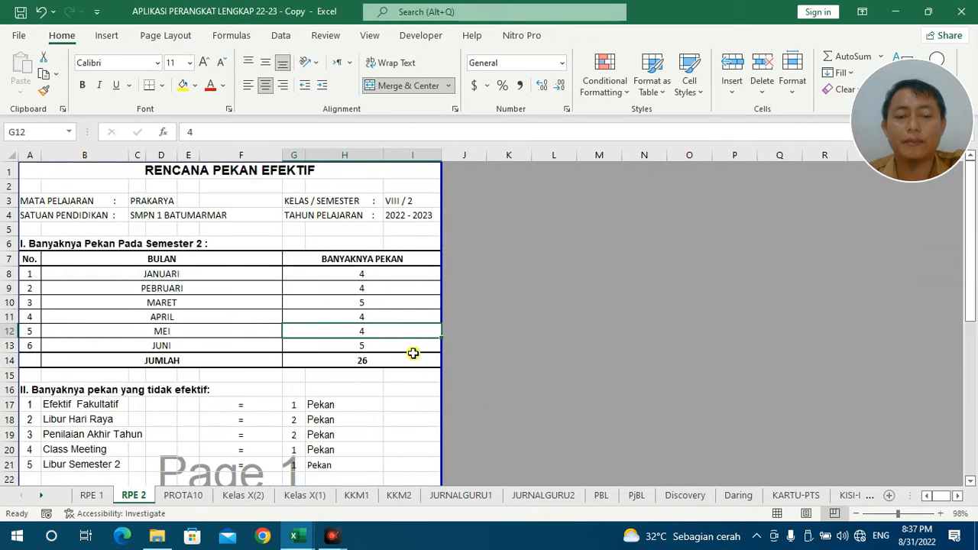
type("5")
Examine the June weeks in the Kaldik calendar, including the week shared with late May and the LS2 holiday days.
left_click(365, 345)
key("alt+Tab")
left_click_drag(147, 431, 300, 432)
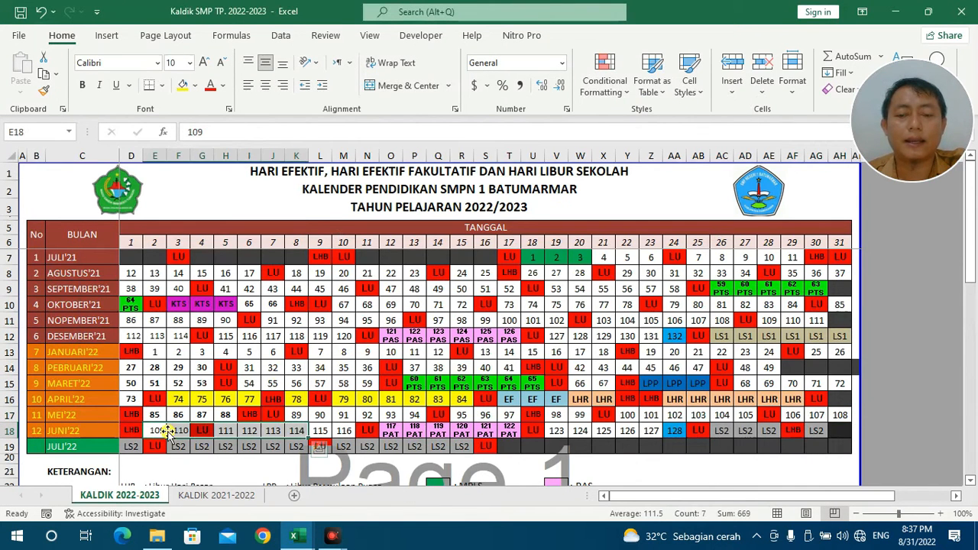
left_click_drag(153, 430, 180, 430)
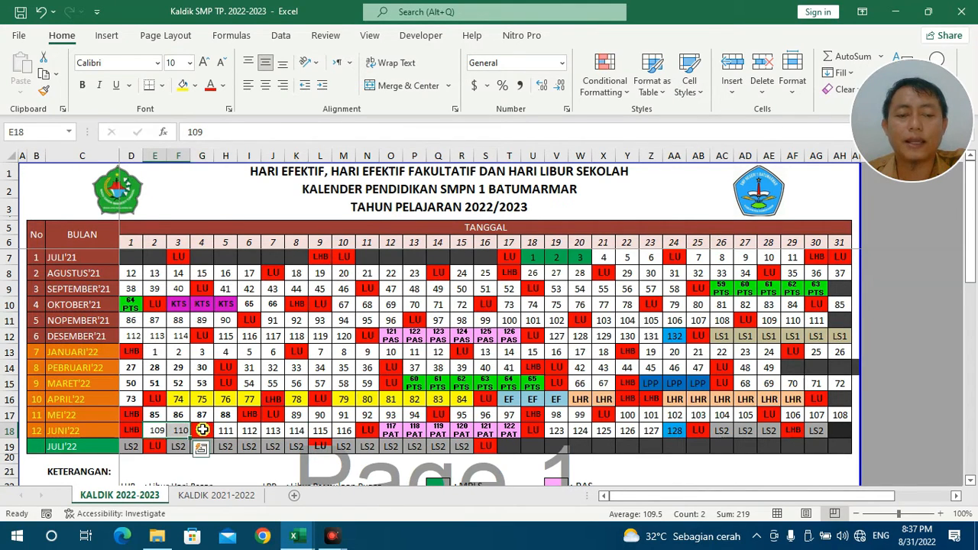
left_click_drag(777, 413, 844, 414)
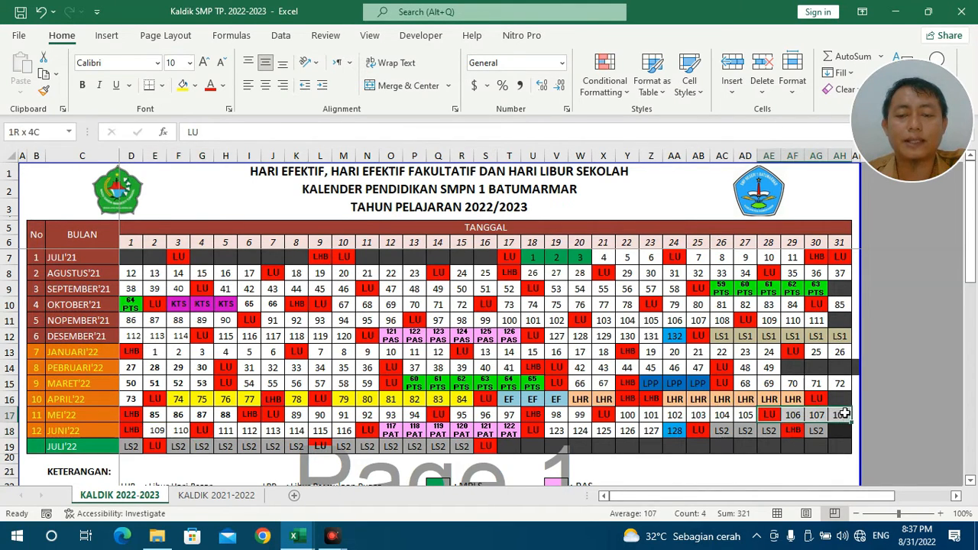
left_click_drag(208, 430, 367, 432)
left_click(367, 432)
left_click(531, 432)
left_click(701, 432)
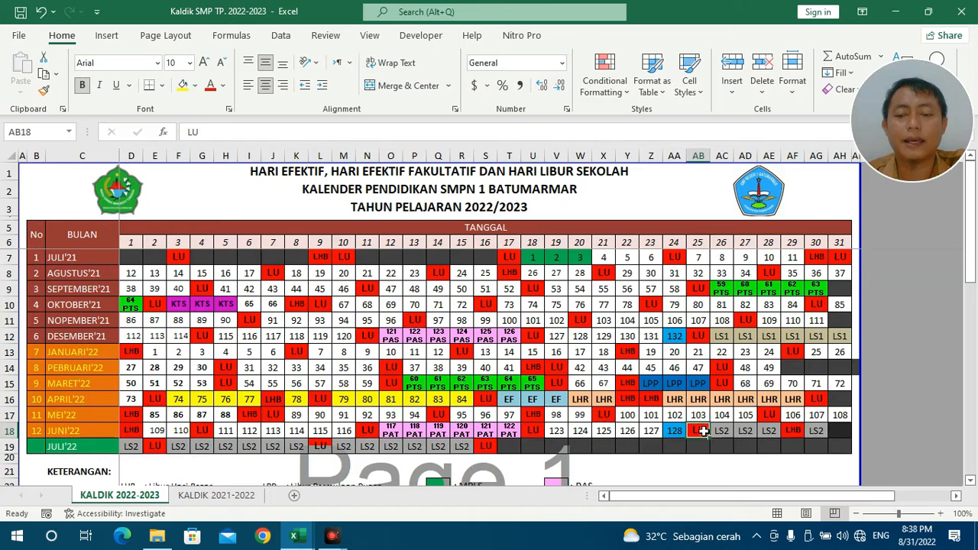
left_click_drag(718, 432, 839, 433)
Set BANYAKNYA PEKAN for JUNI to 4 on sheet RPE 2 of the APLIKASI PERANGKAT LENGKAP workbook.
key("alt+Tab")
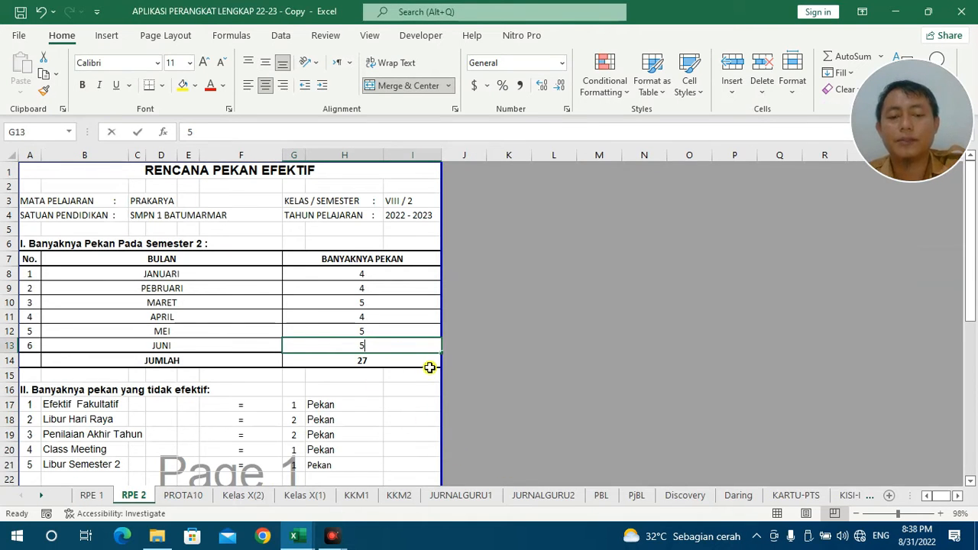
type("4")
left_click(402, 422)
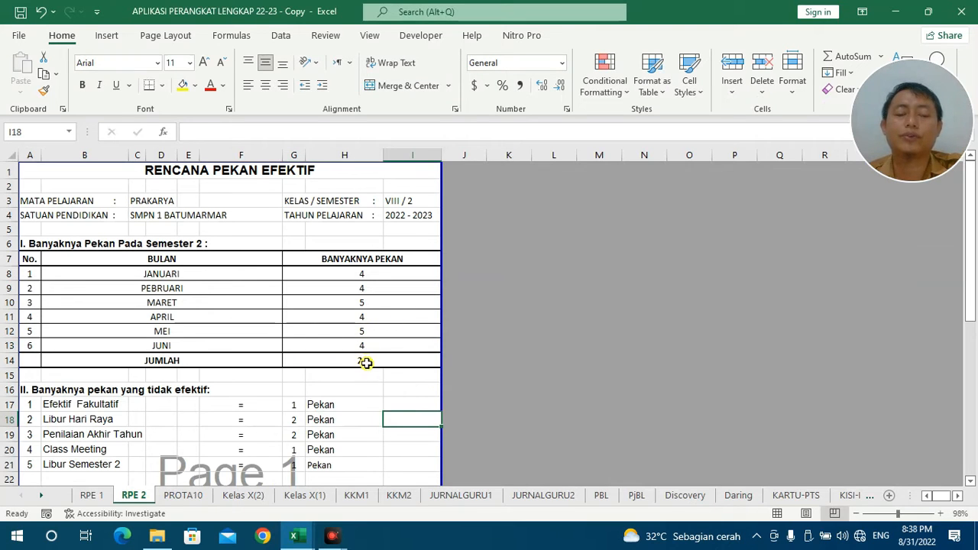
Check the JUMLAH totals and monthly week counts in the weeks tables on sheets RPE 2 and RPE 1.
left_click(365, 361)
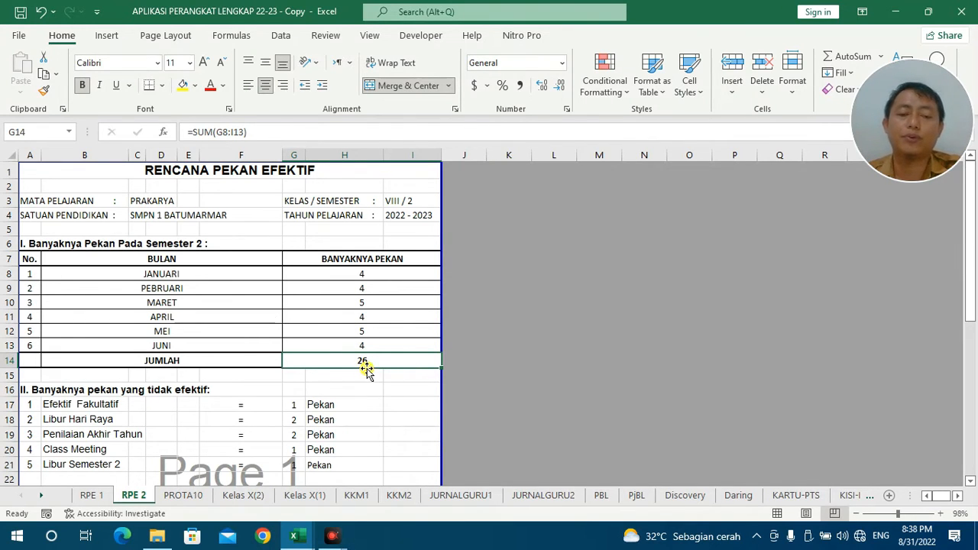
left_click_drag(367, 361, 366, 259)
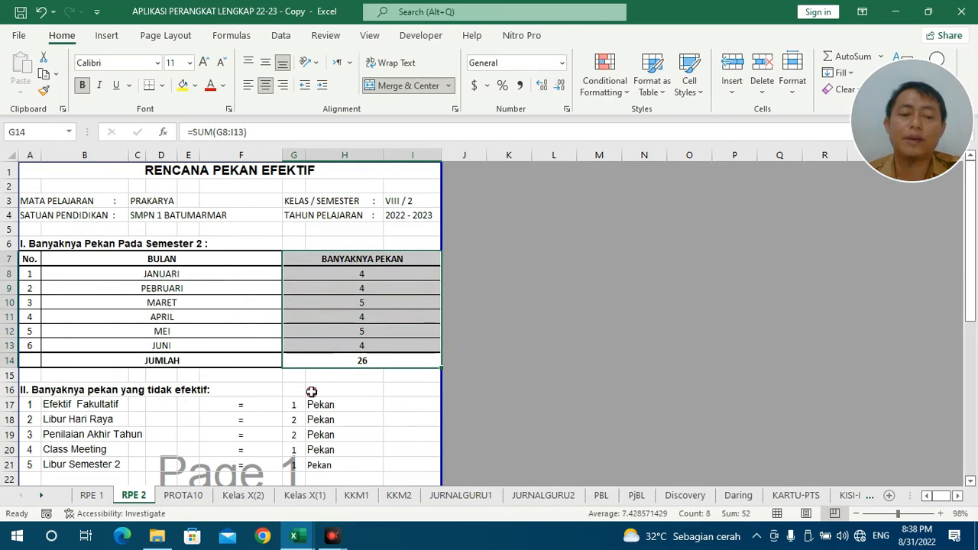
left_click(89, 495)
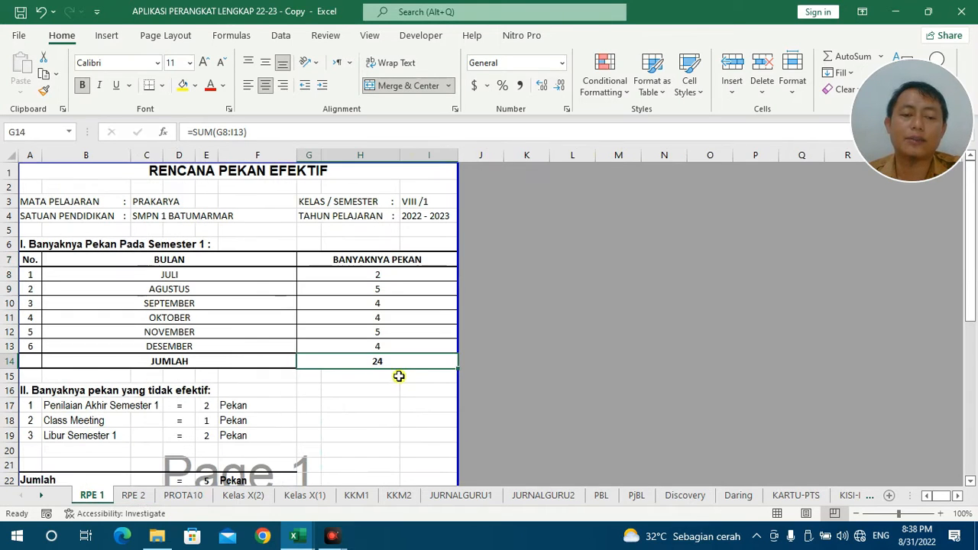
left_click_drag(386, 361, 378, 272)
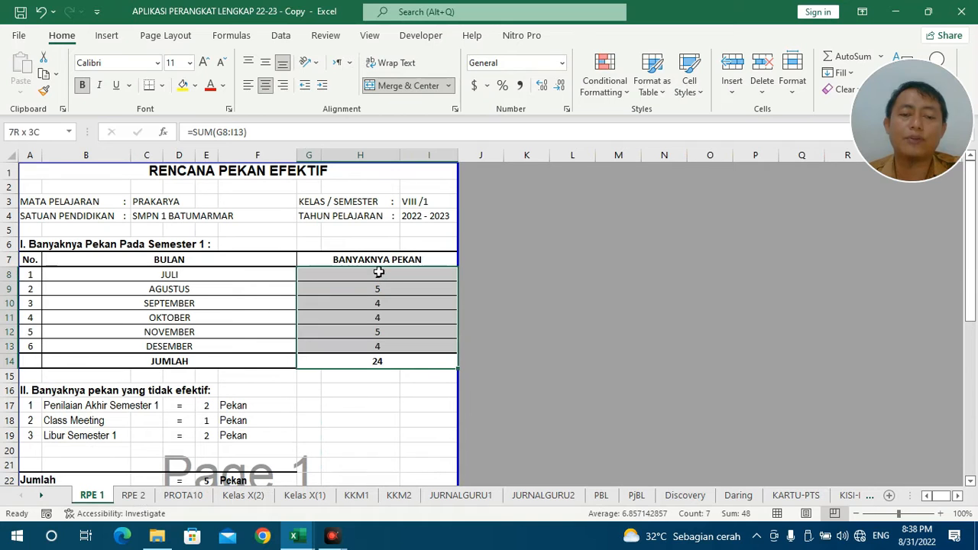
Compare the JULI entry on sheet RPE 1 with the blocked-out early July weeks in the Kaldik calendar, ending back on RPE 1.
left_click(379, 274)
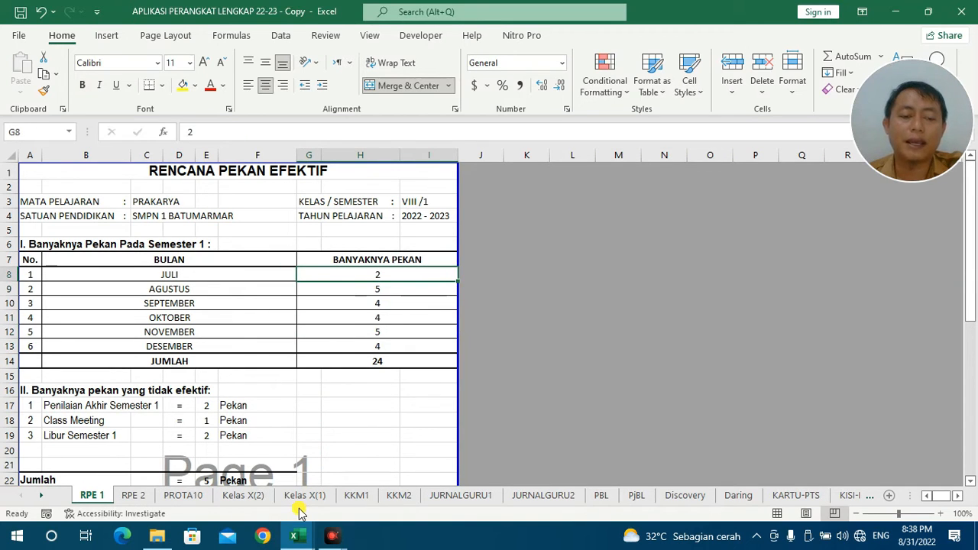
left_click(264, 470)
left_click_drag(203, 257, 306, 257)
left_click_drag(367, 256, 485, 254)
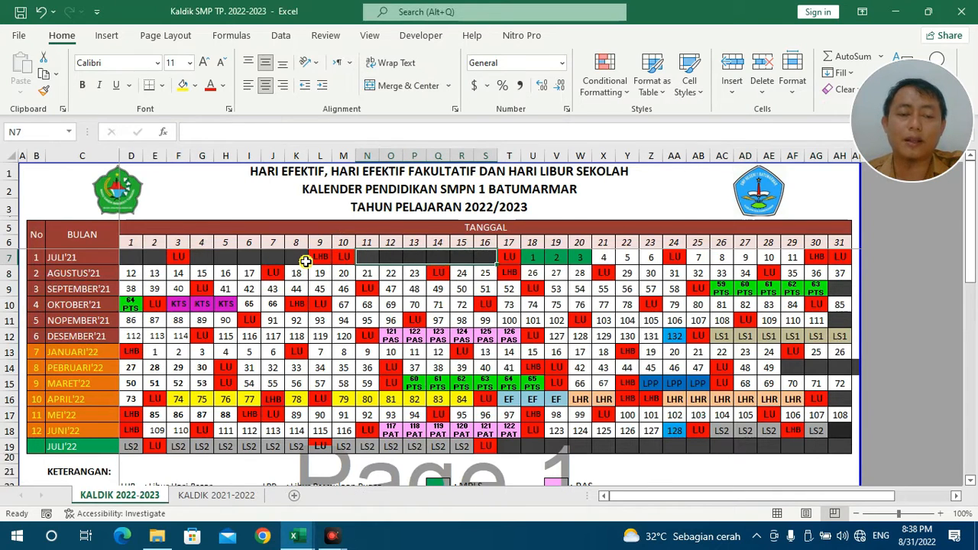
left_click_drag(203, 258, 302, 258)
left_click_drag(366, 257, 204, 257)
left_click(478, 259)
key("alt+Tab")
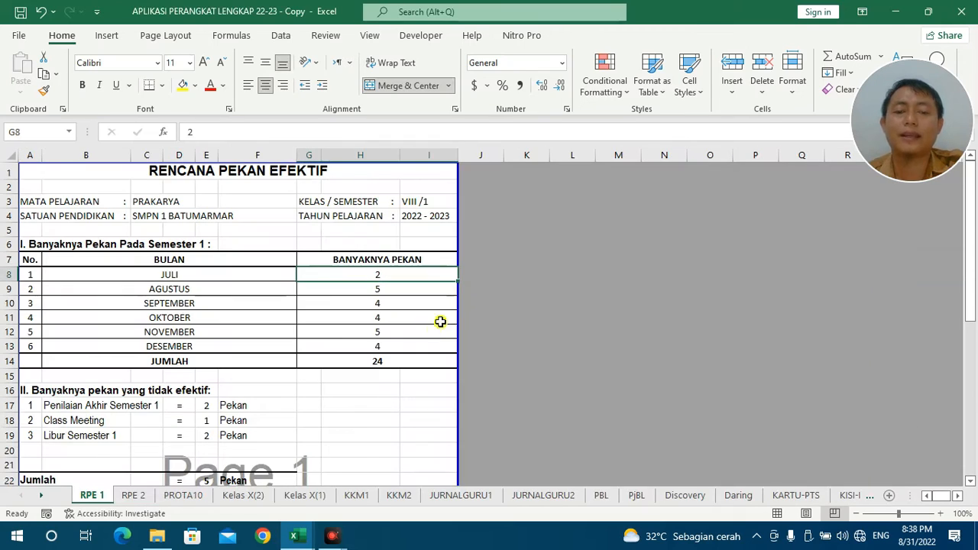
Examine the green MPLS days in July and the PTS days in late September on the Kaldik calendar, ending back on sheet RPE 1.
left_click(381, 359)
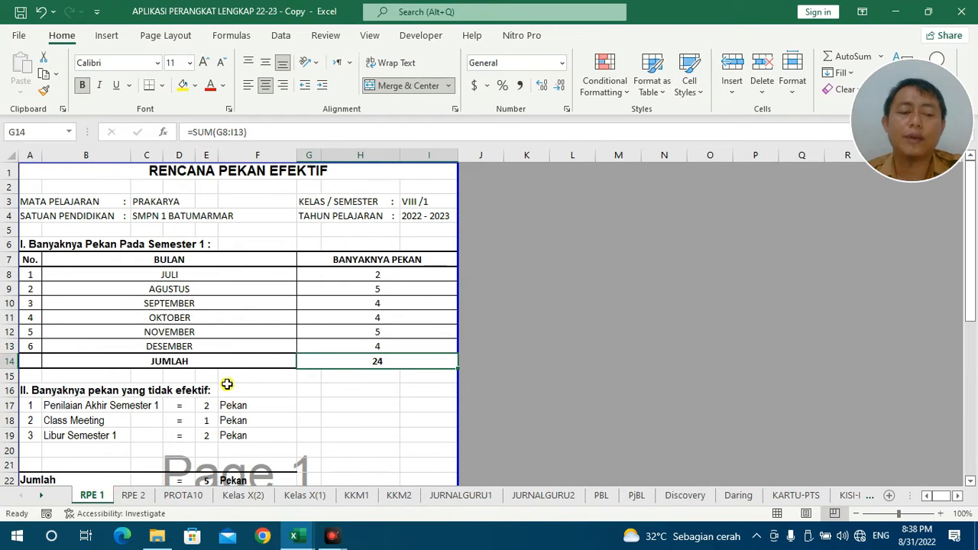
left_click(162, 394)
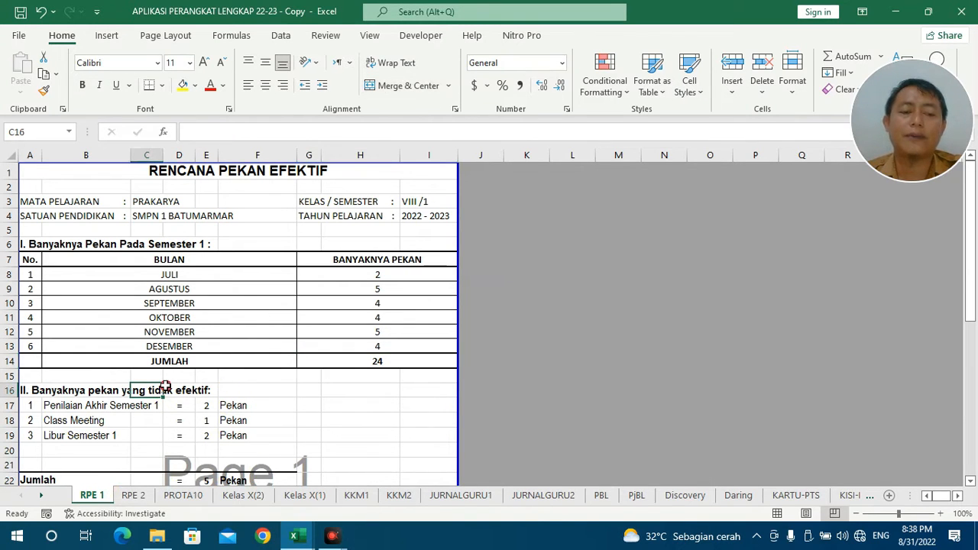
key("alt+Tab")
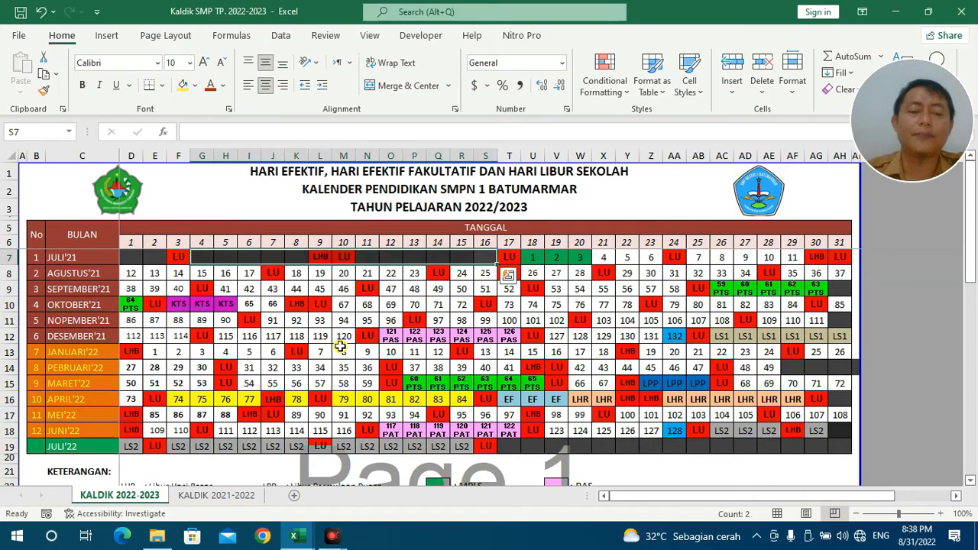
left_click(539, 260)
left_click_drag(540, 260, 584, 264)
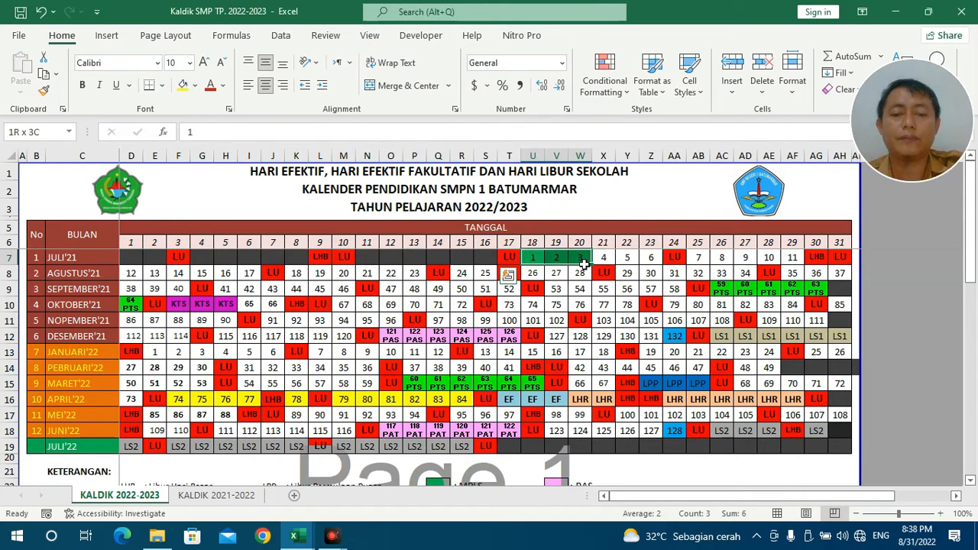
key("ctrl+v")
left_click_drag(603, 259, 673, 260)
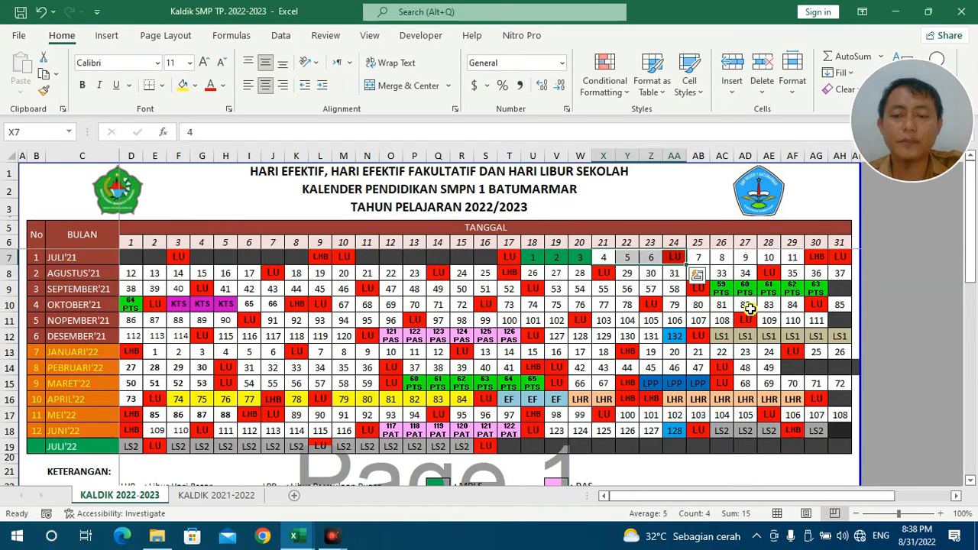
left_click_drag(726, 292, 817, 290)
key("alt+Tab")
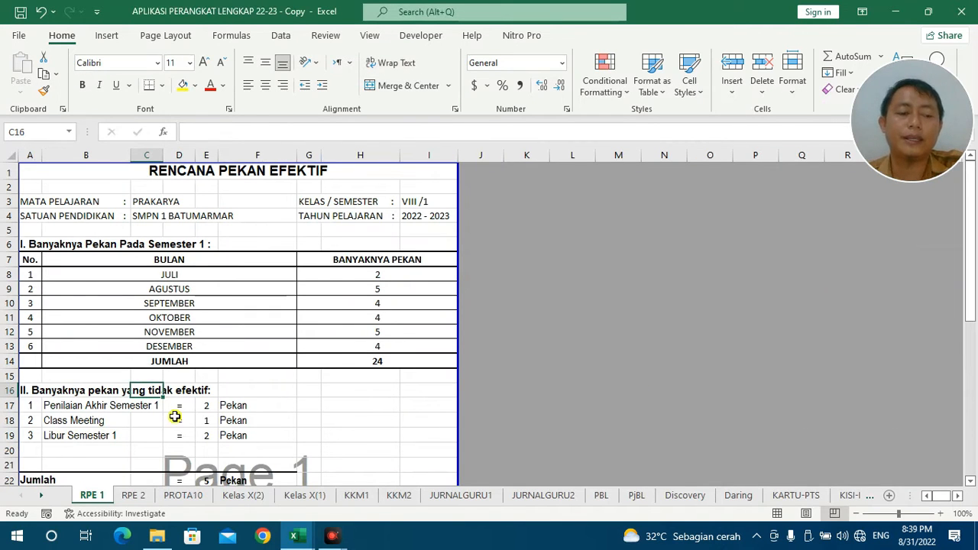
Insert a row labelled PTS above Class Meeting in section II and number the items as a series from 1 to 4.
scroll(175, 416, "down", 1)
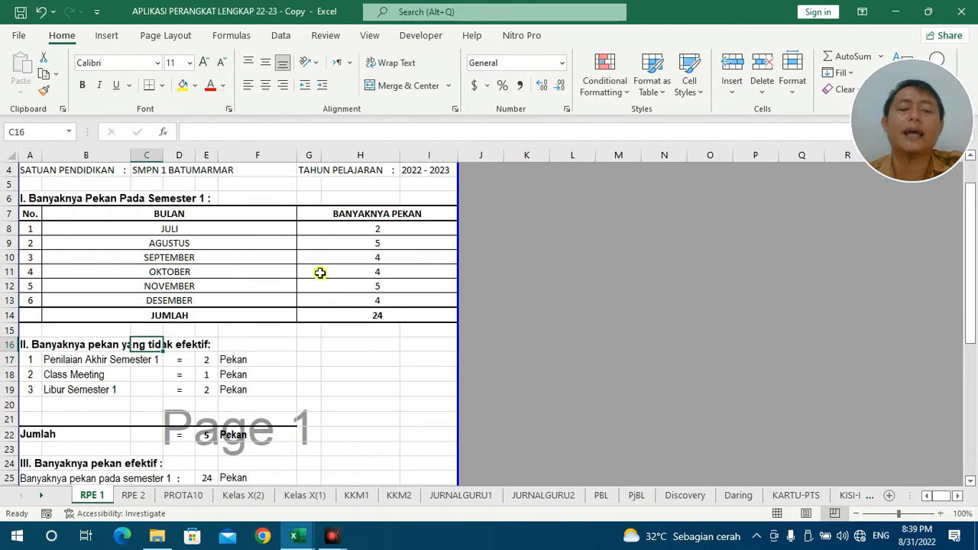
right_click(10, 376)
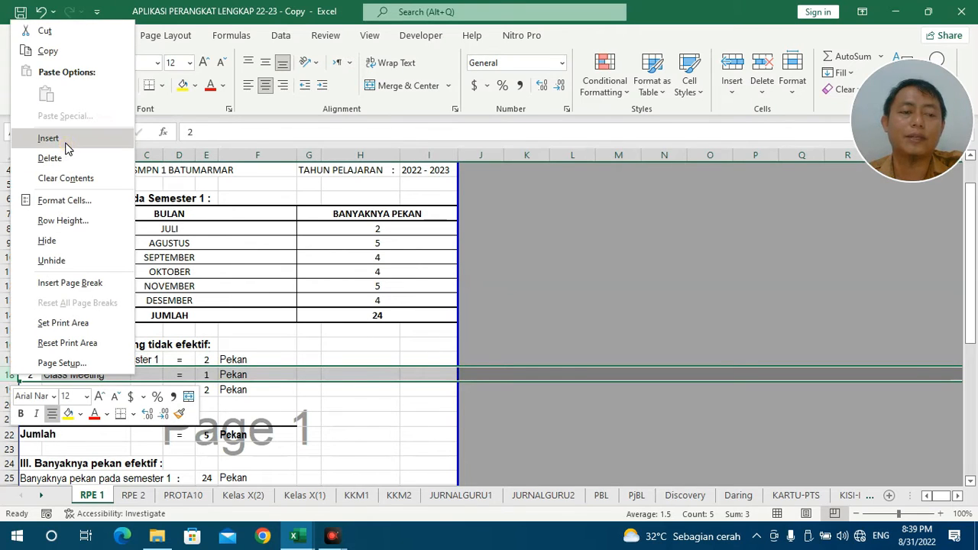
left_click(49, 139)
left_click(37, 369)
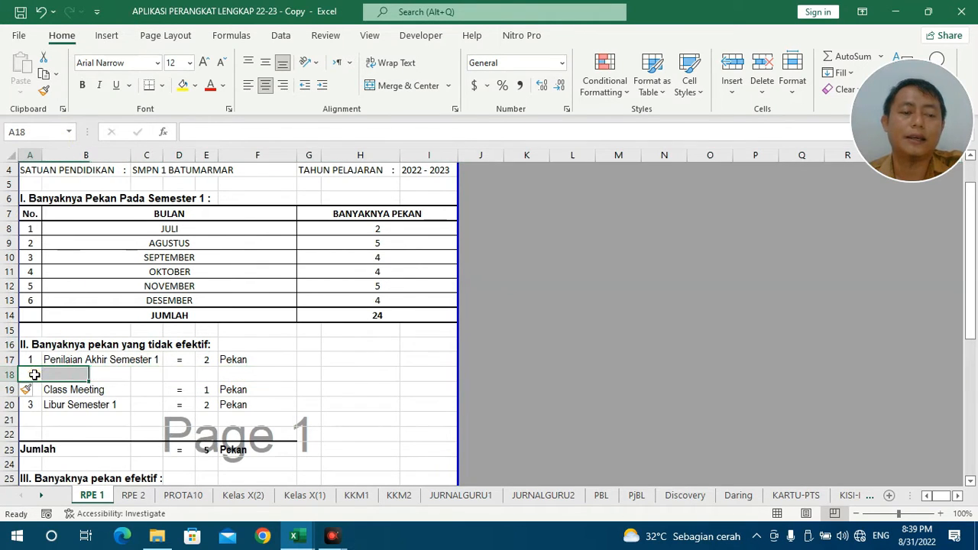
left_click(39, 358)
left_click_drag(43, 366, 31, 411)
left_click(58, 421)
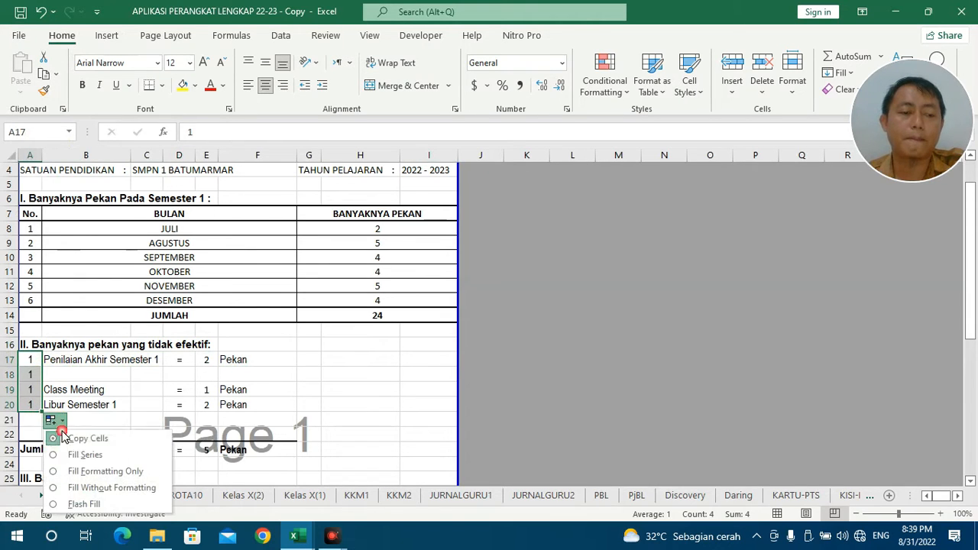
left_click(80, 455)
left_click(77, 374)
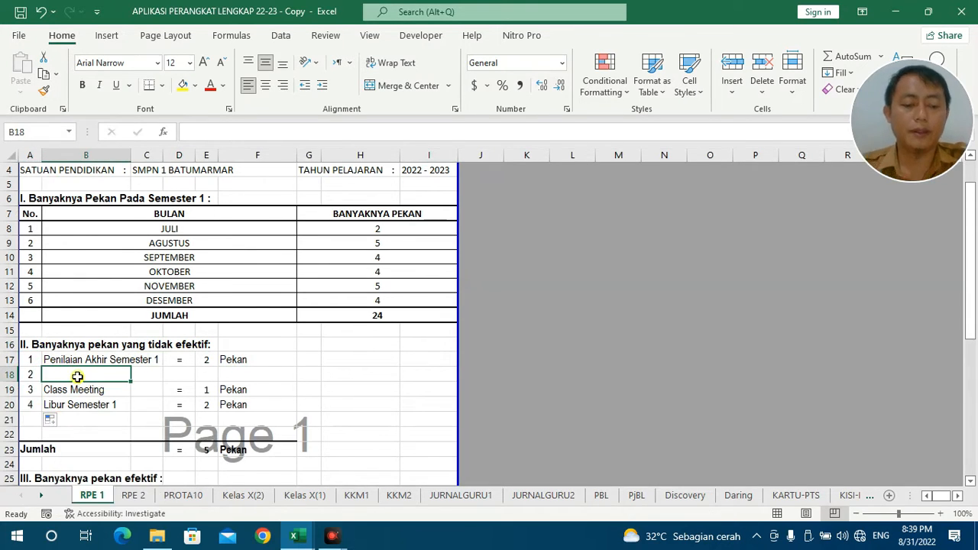
type("PTS")
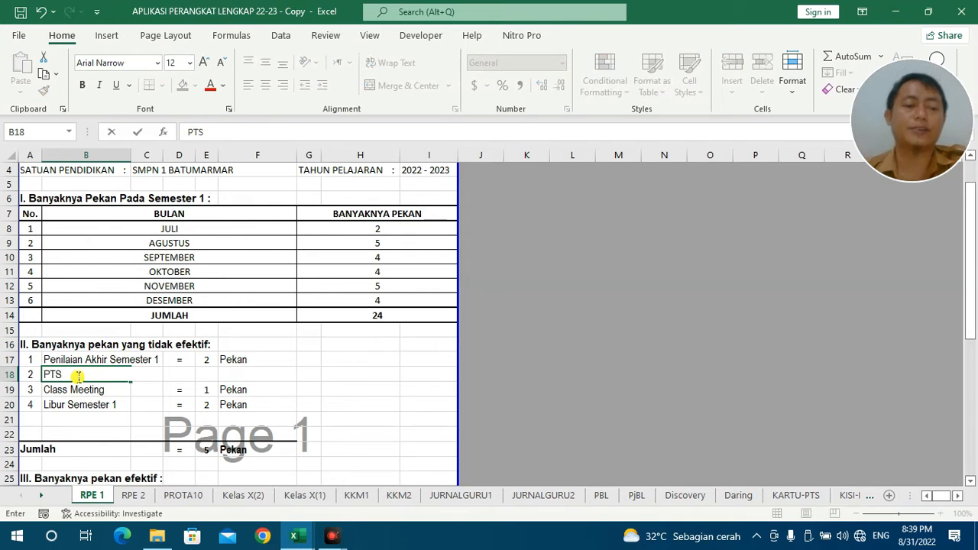
left_click(176, 375)
type("=")
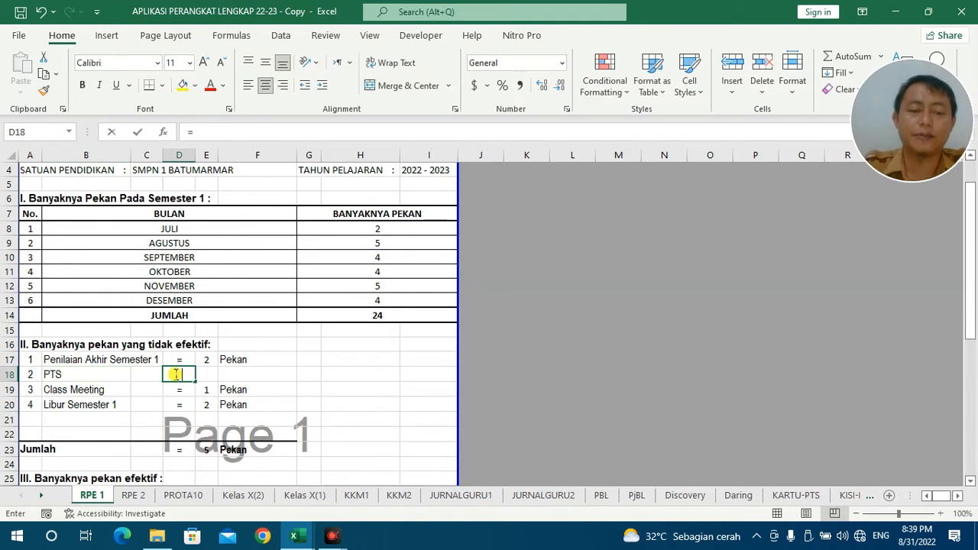
left_click(210, 374)
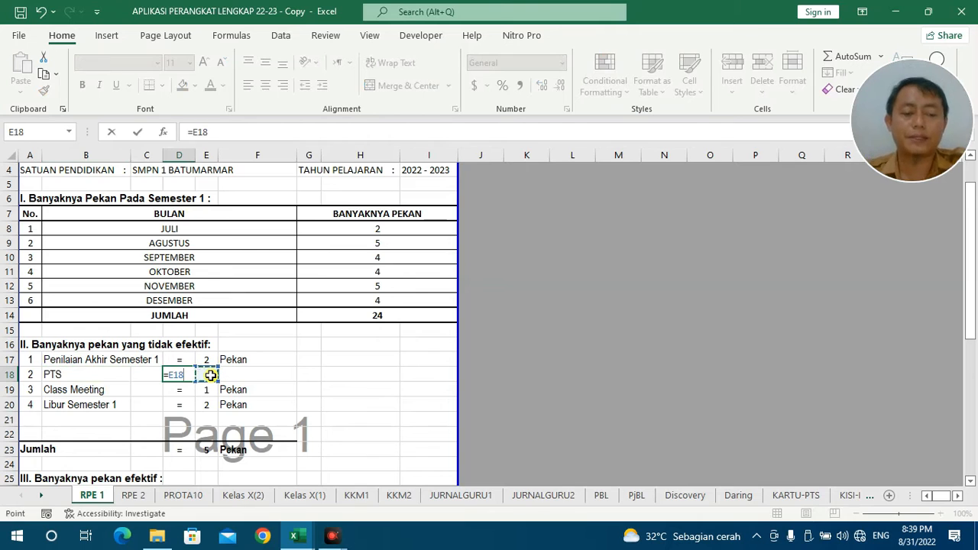
key("Escape")
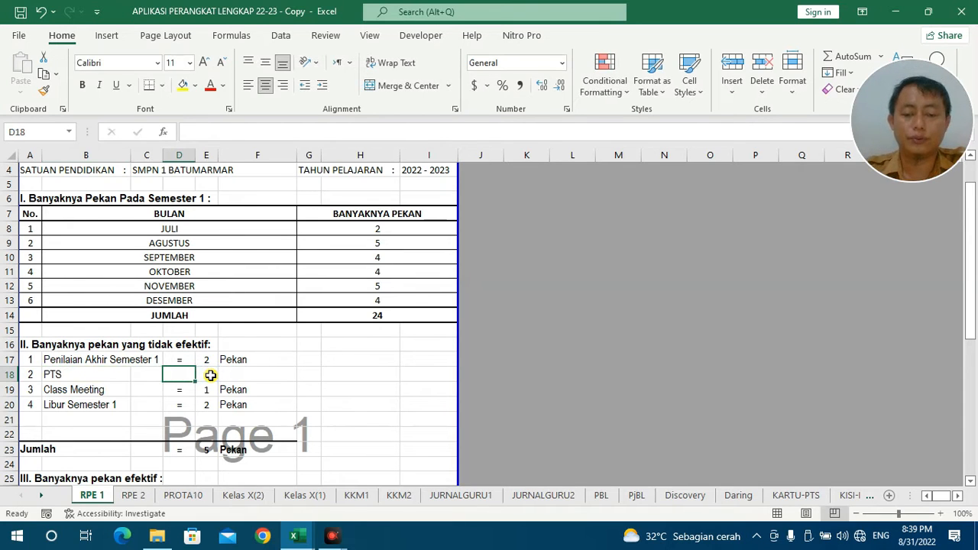
type("=")
left_click(211, 374)
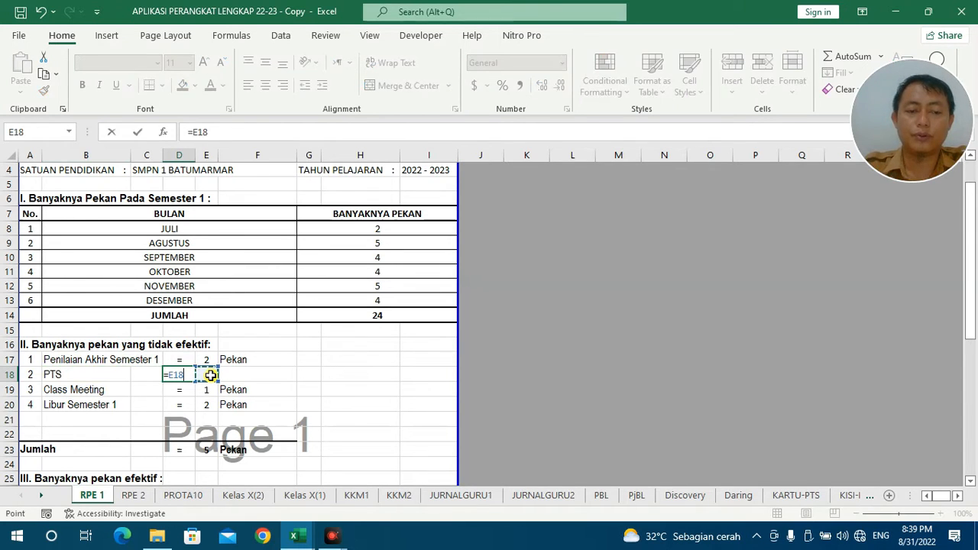
key("Return")
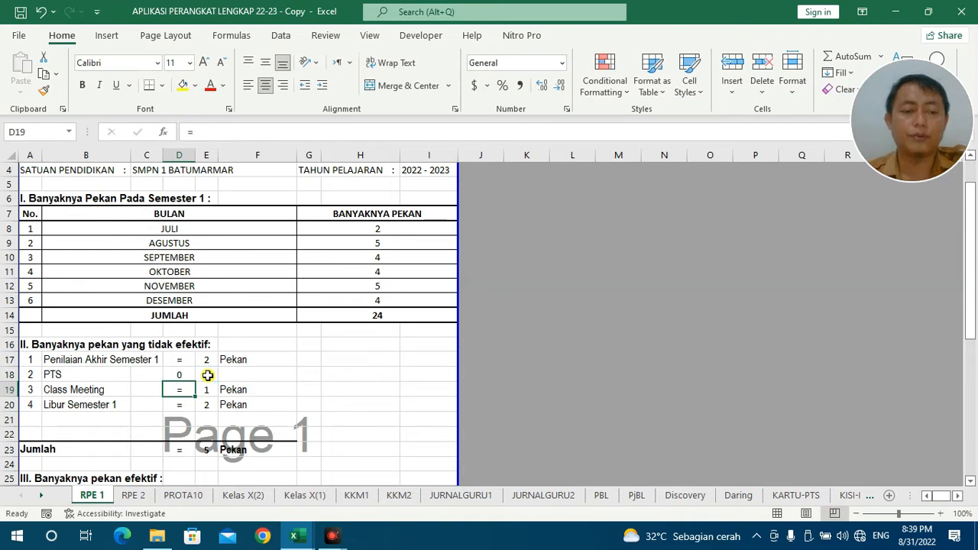
Complete the PTS row with an equals sign as plain text, a count of 1 and the unit Pekan.
left_click(185, 378)
type("'=")
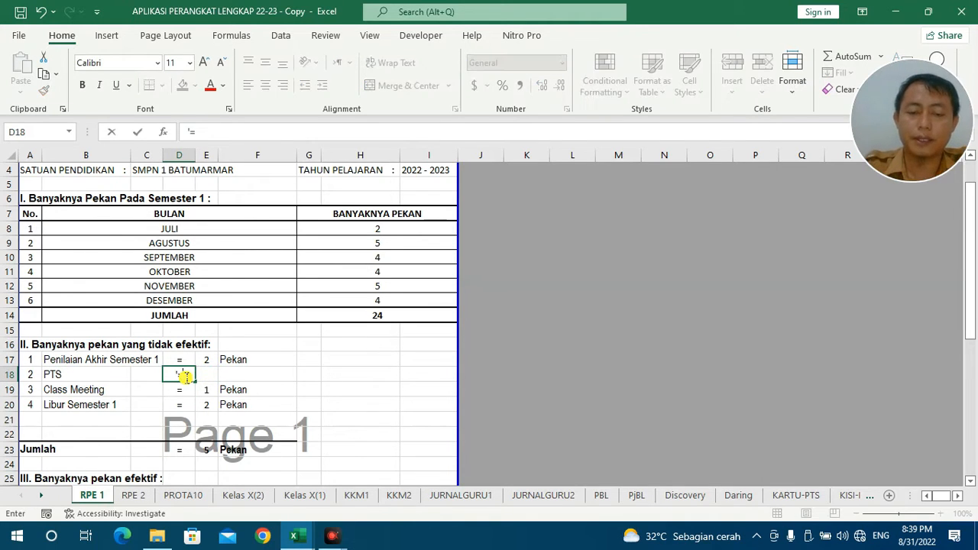
key("Tab")
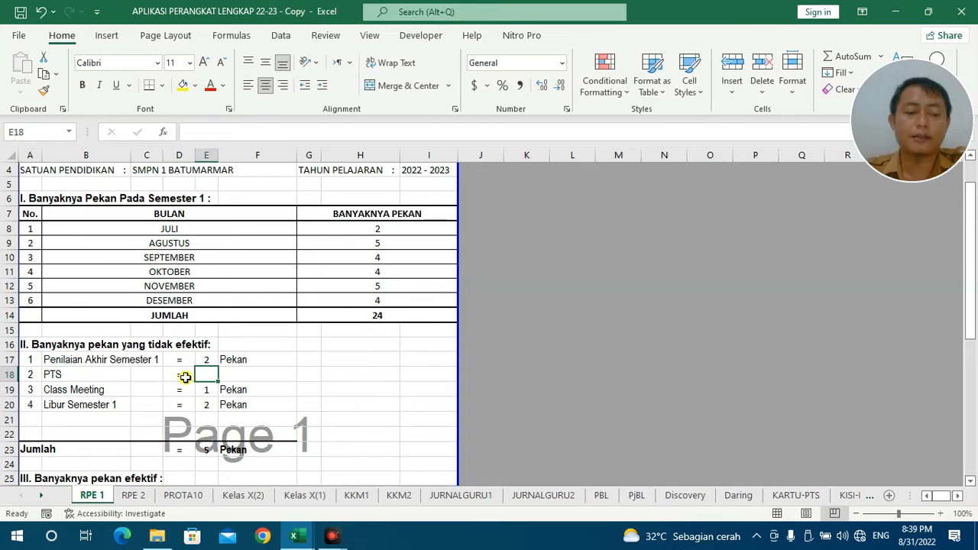
type("1")
key("Tab")
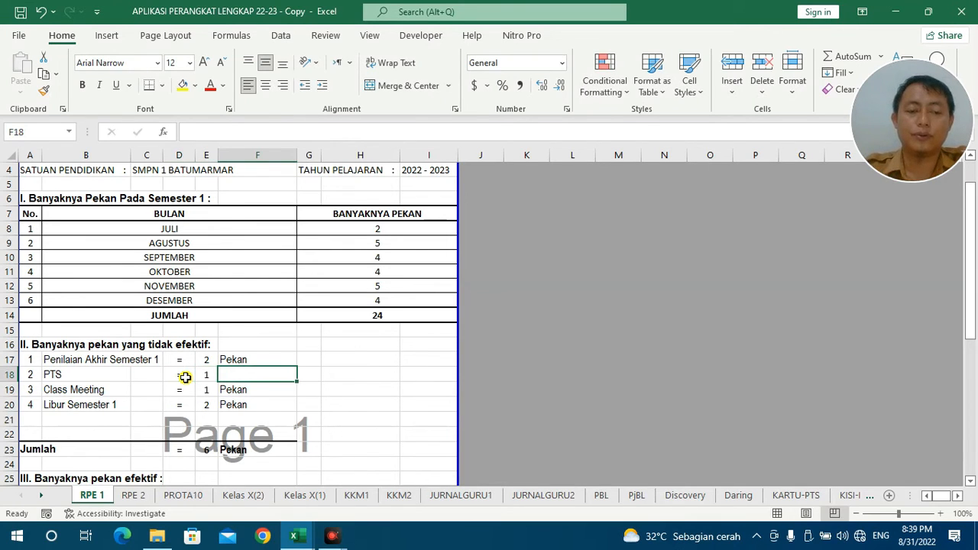
type("Pe")
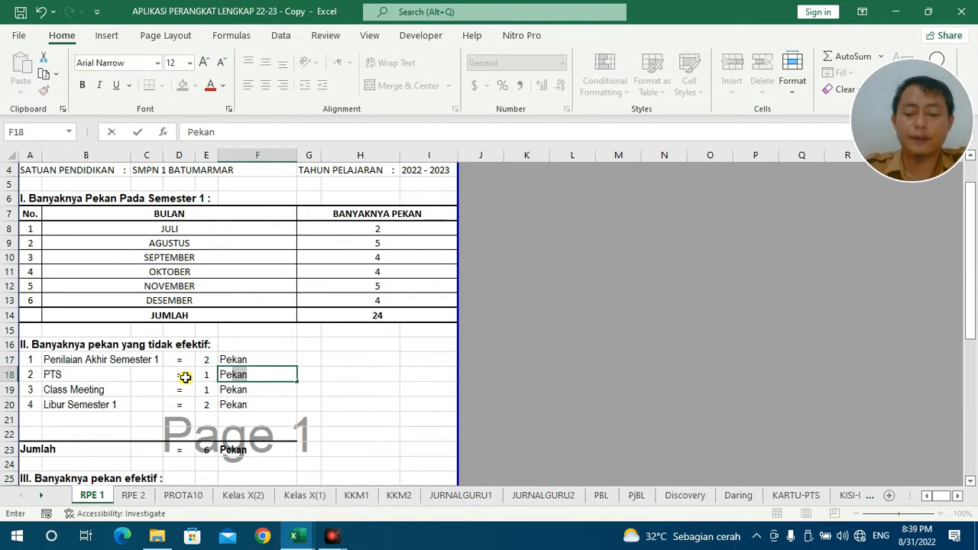
key("Return")
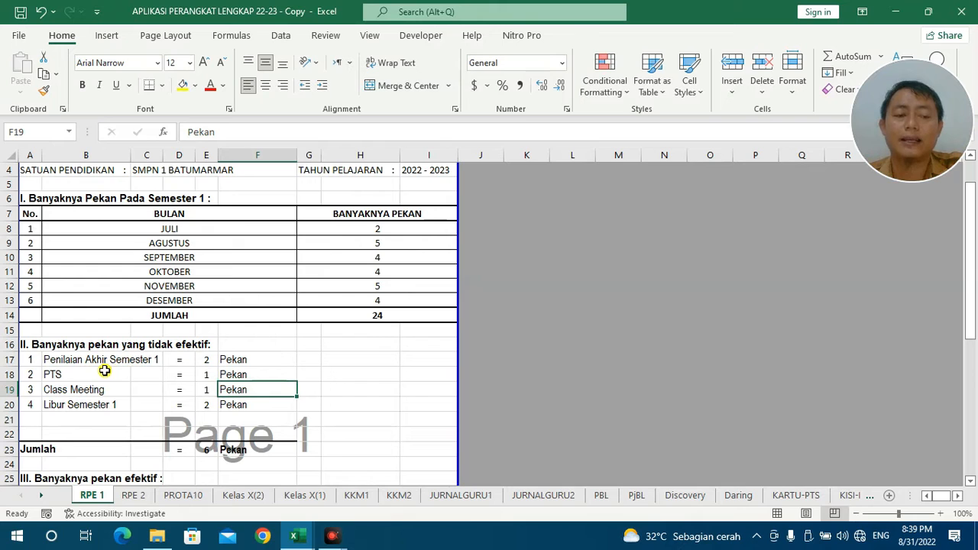
Compare the PTS entry on sheet RPE 1 with the PTS days marked in the Kaldik calendar, ending back on RPE 1.
left_click(61, 371)
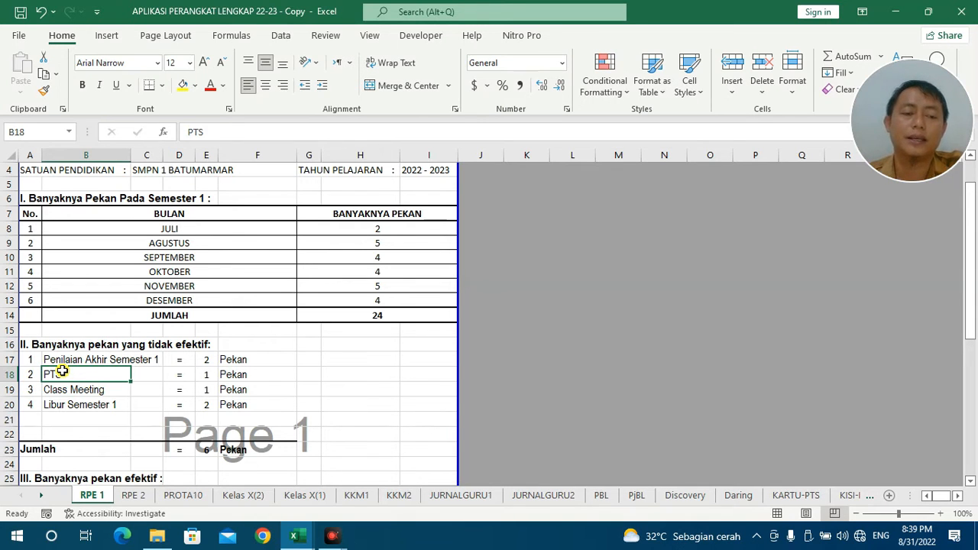
key("alt+Tab")
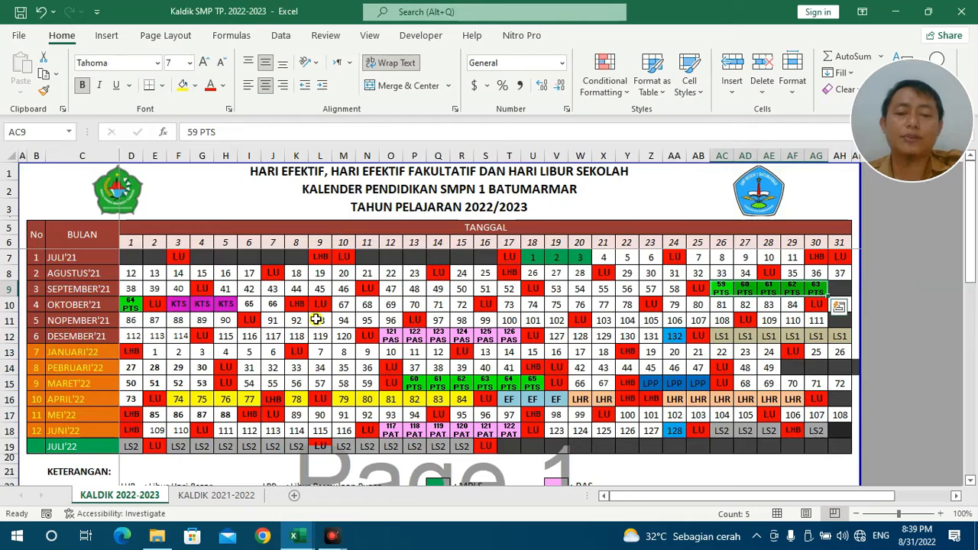
key("alt+Tab")
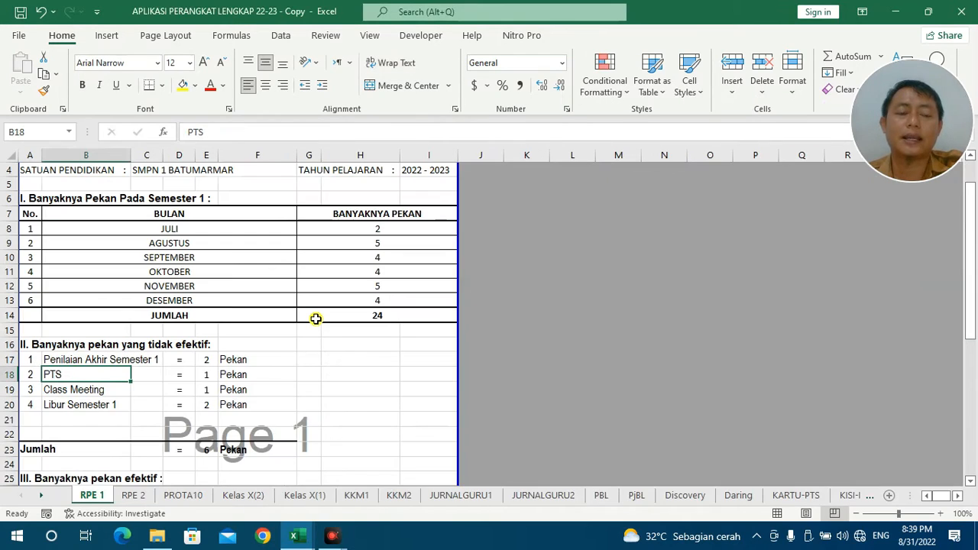
key("alt+Tab")
key("alt+Tab")
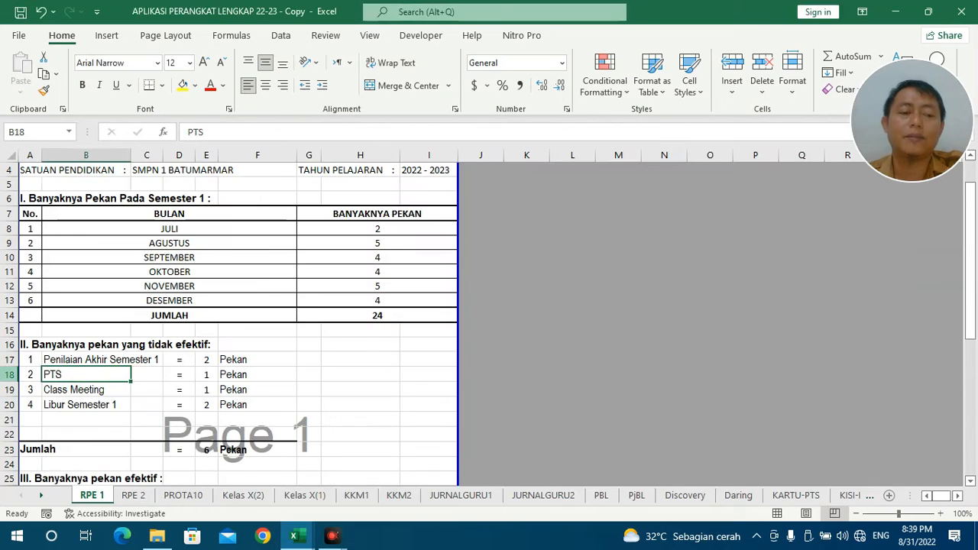
Delete the Penilaian Akhir Semester 1 row and renumber the remaining section II items 1 to 3.
right_click(16, 371)
left_click(89, 156)
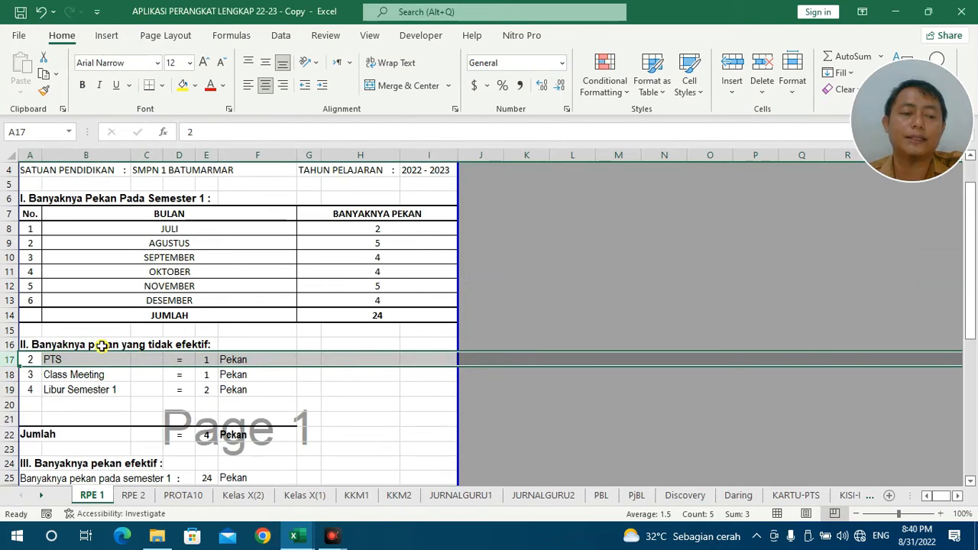
left_click(36, 356)
type("1")
key("Down")
type("2")
key("Down")
type("3")
key("Up")
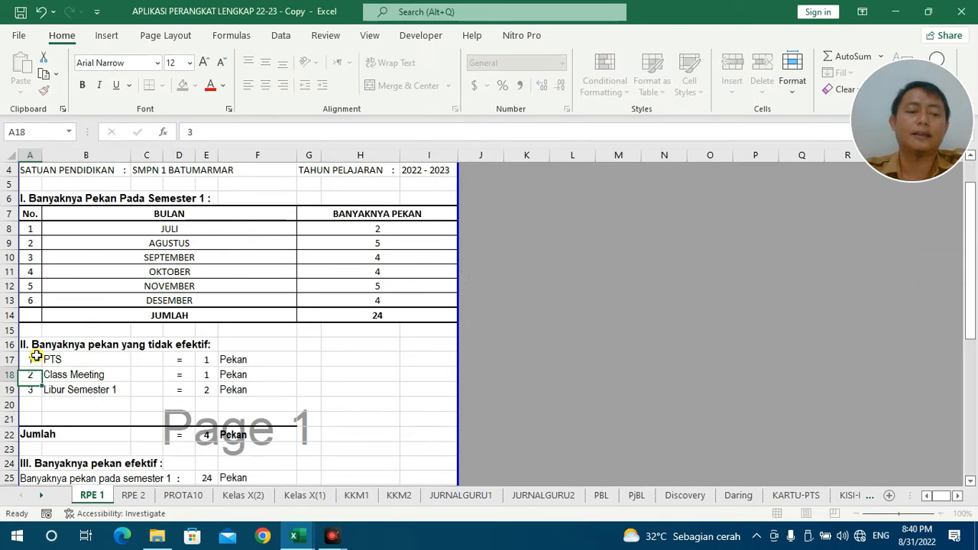
Undo the renumbering and the deletion of the Penilaian Akhir Semester 1 row.
key("ctrl+z")
key("ctrl+z")
key("ctrl+z")
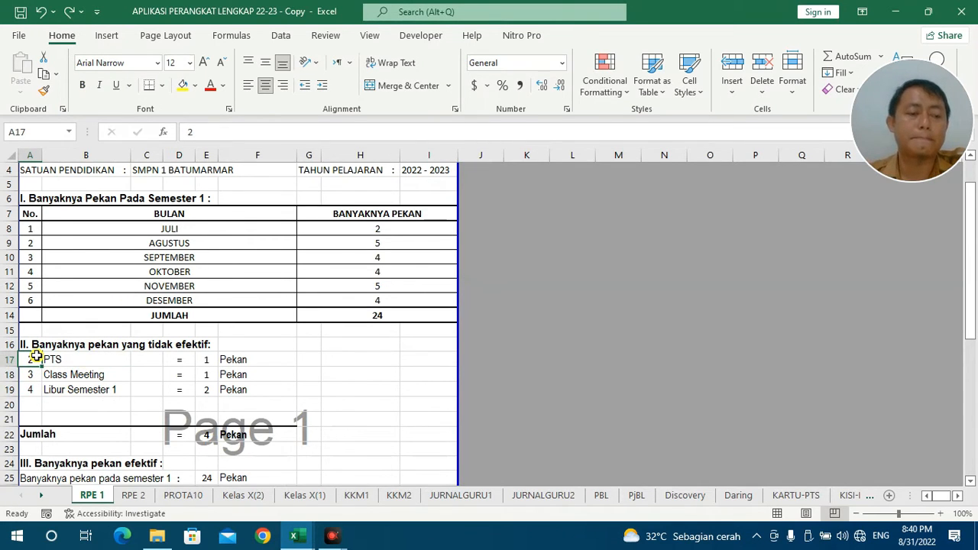
key("ctrl+z")
Delete the PTS row from section II and renumber Class Meeting as 2 and Libur Semester 1 as 3.
right_click(9, 375)
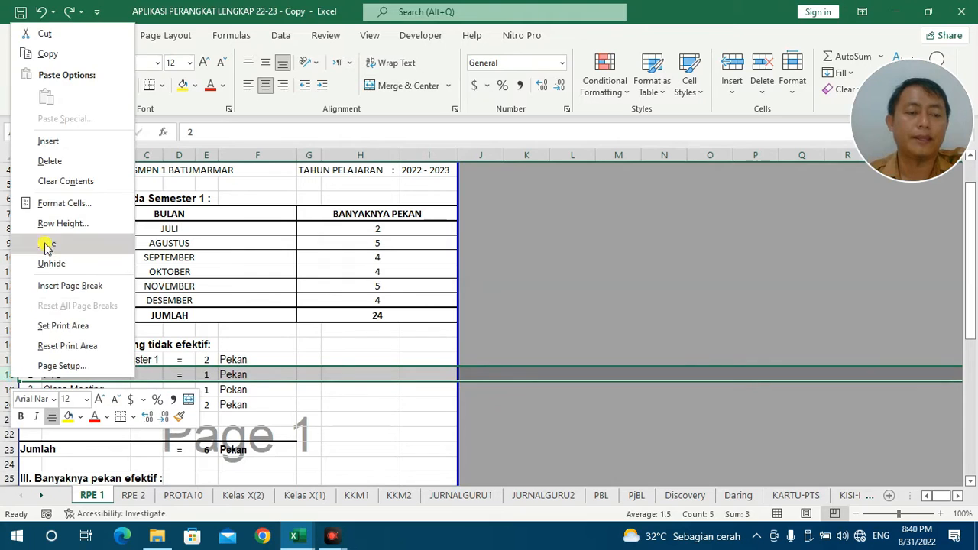
left_click(50, 161)
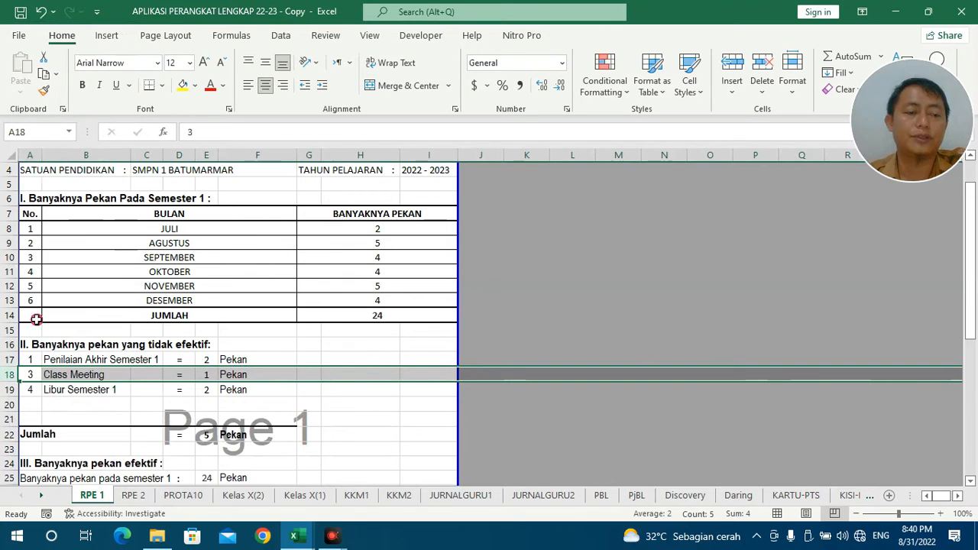
left_click(30, 375)
key("Down")
type("3")
key("Tab")
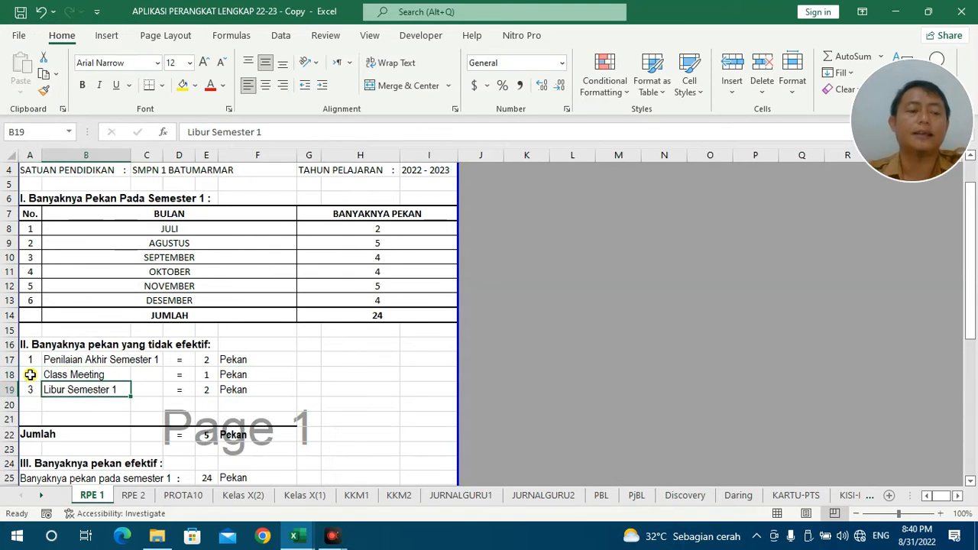
Examine the PAS exam days in the December row of the Kaldik calendar, ending back on sheet RPE 1.
key("alt+Tab")
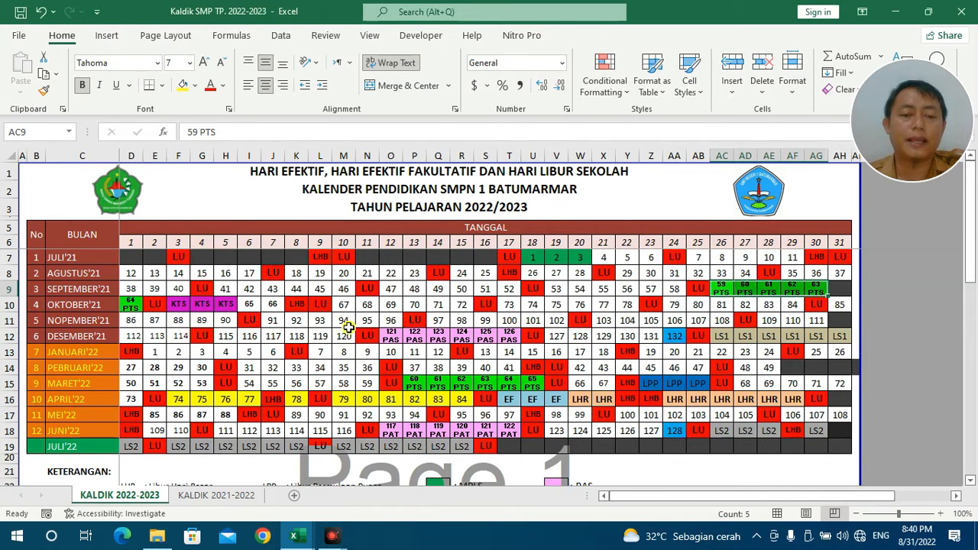
left_click_drag(387, 334, 493, 334)
left_click(511, 334)
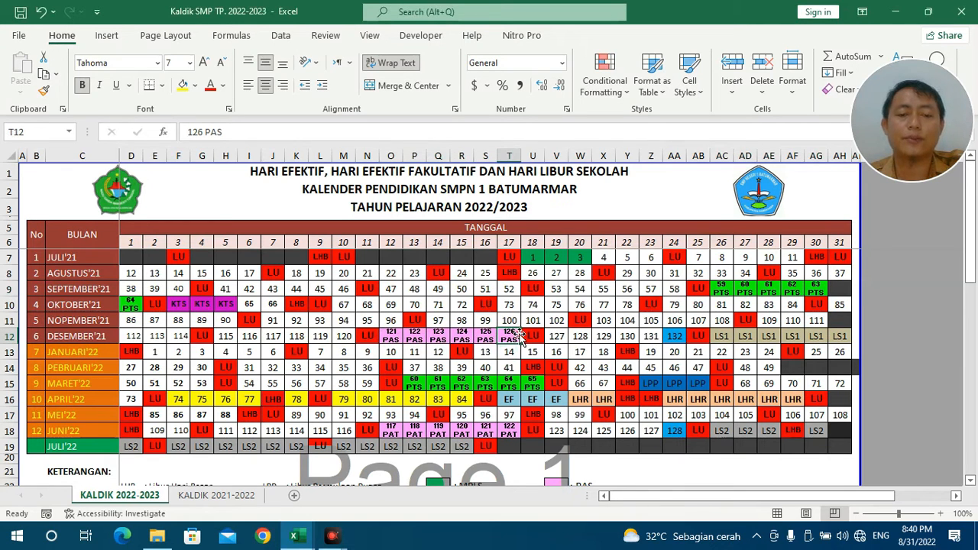
key("alt+Tab")
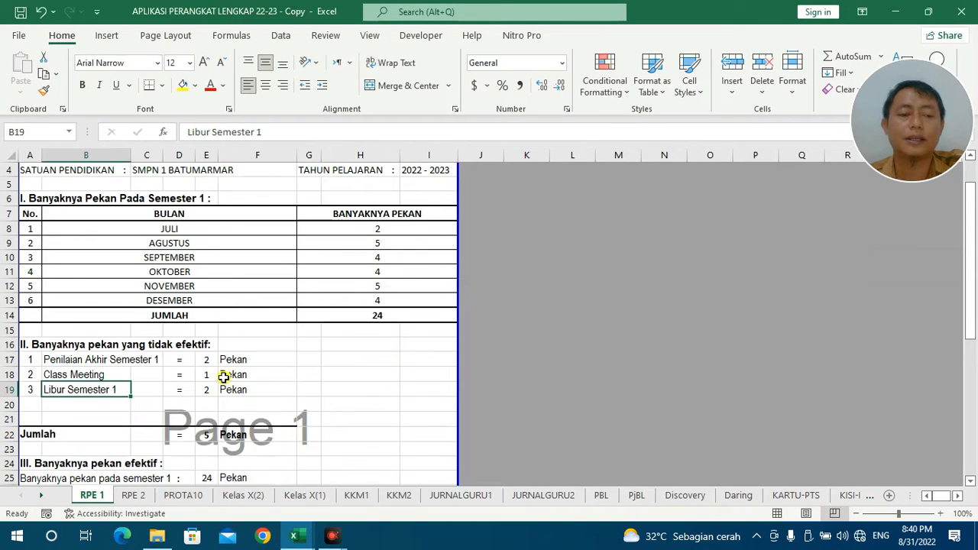
Set the non-effective weeks for Penilaian Akhir Semester 1 to 1 on sheet RPE 1.
left_click(208, 360)
type("1")
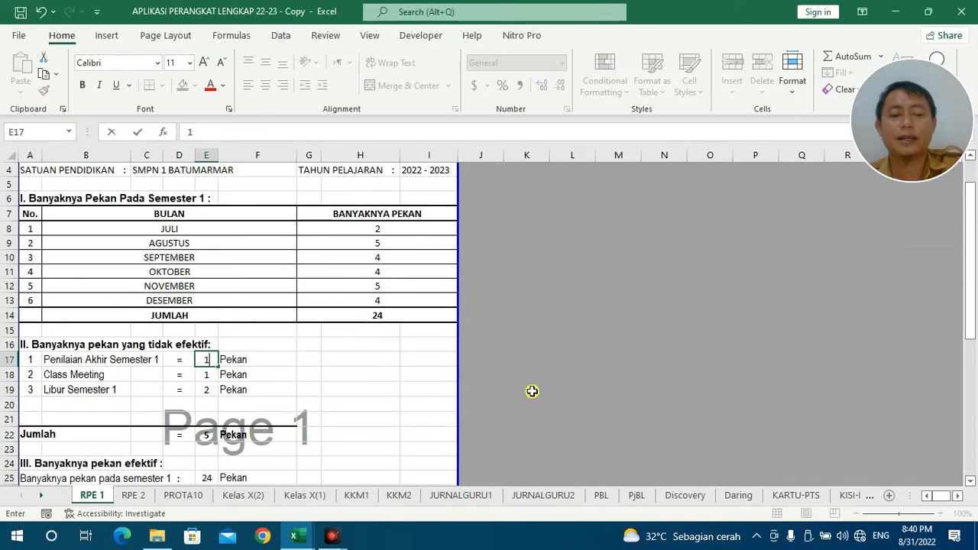
left_click(443, 415)
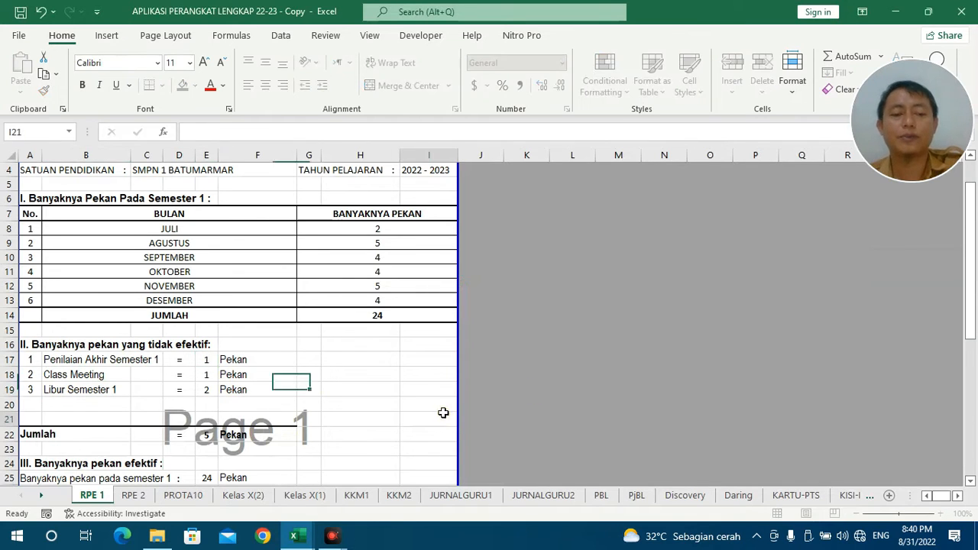
left_click(210, 362)
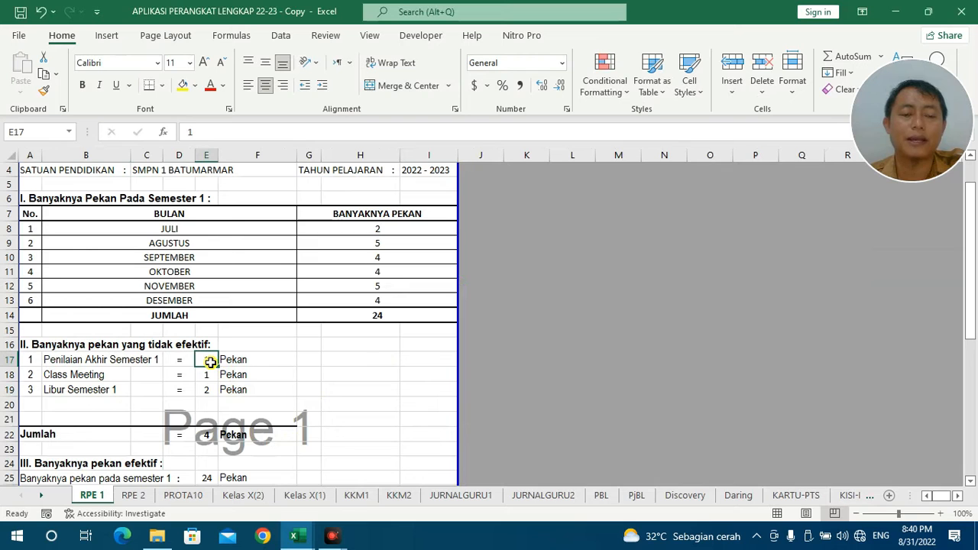
Check the days from 19 December in the Kaldik calendar against the Class Meeting week count on RPE 1.
key("alt+Tab")
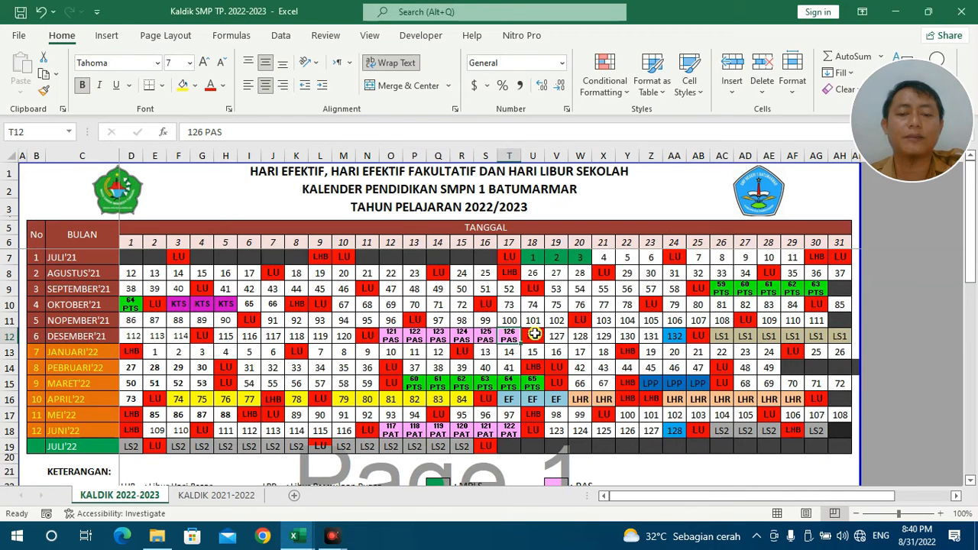
left_click_drag(556, 336, 623, 335)
key("alt+Tab")
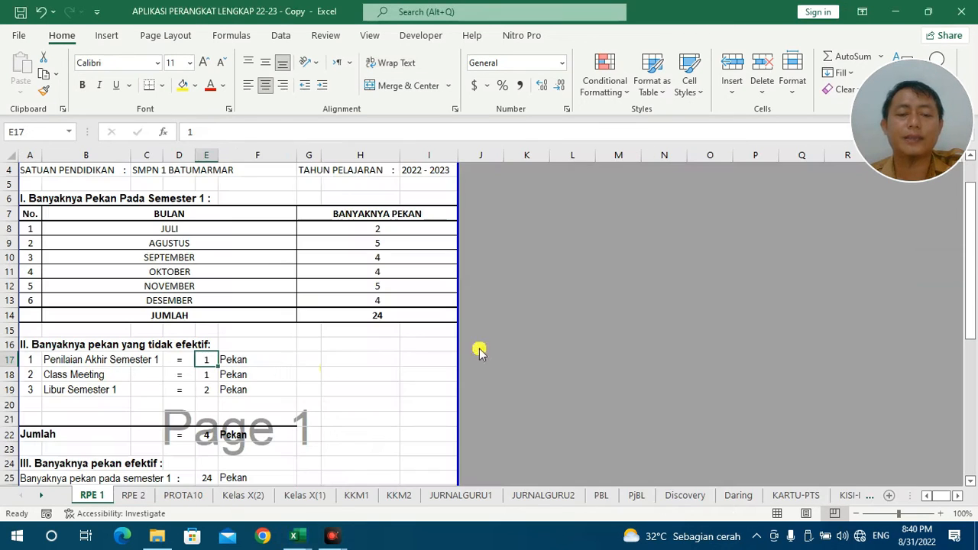
left_click(207, 381)
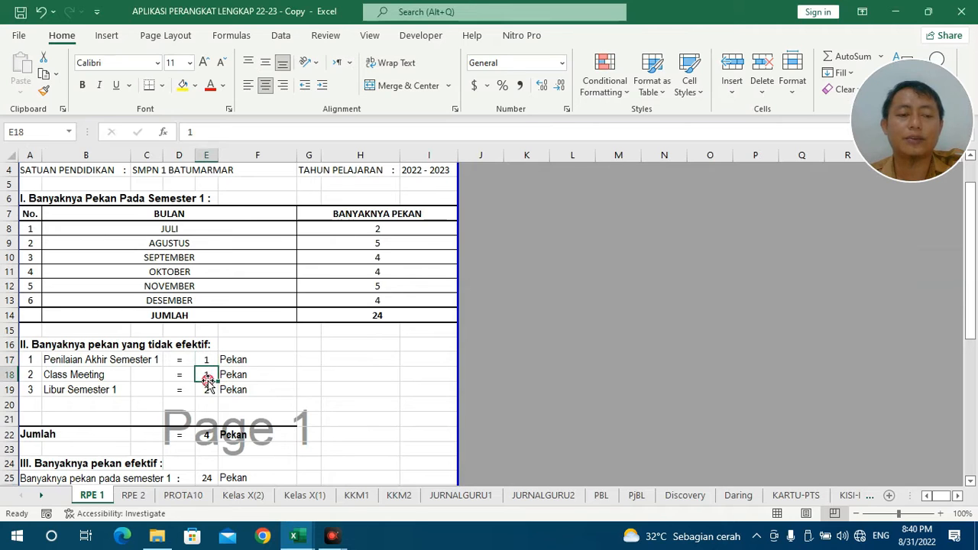
Check the LS1 holiday days of 26–31 December in the Kaldik calendar and set Libur Semester 1 to 1 week.
key("alt+Tab")
left_click_drag(720, 337, 840, 334)
key("alt+Tab")
scroll(307, 379, "down", 1)
left_click(207, 345)
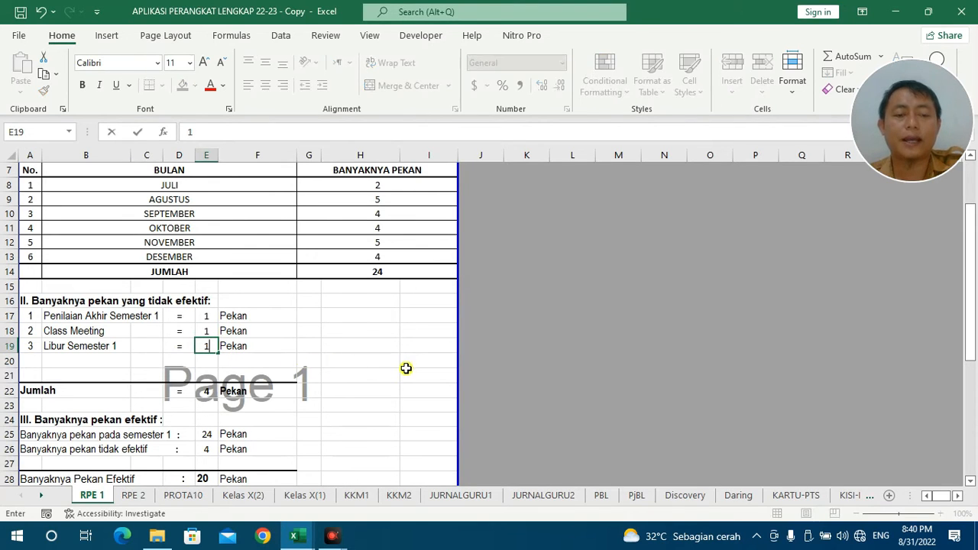
key("alt+Tab")
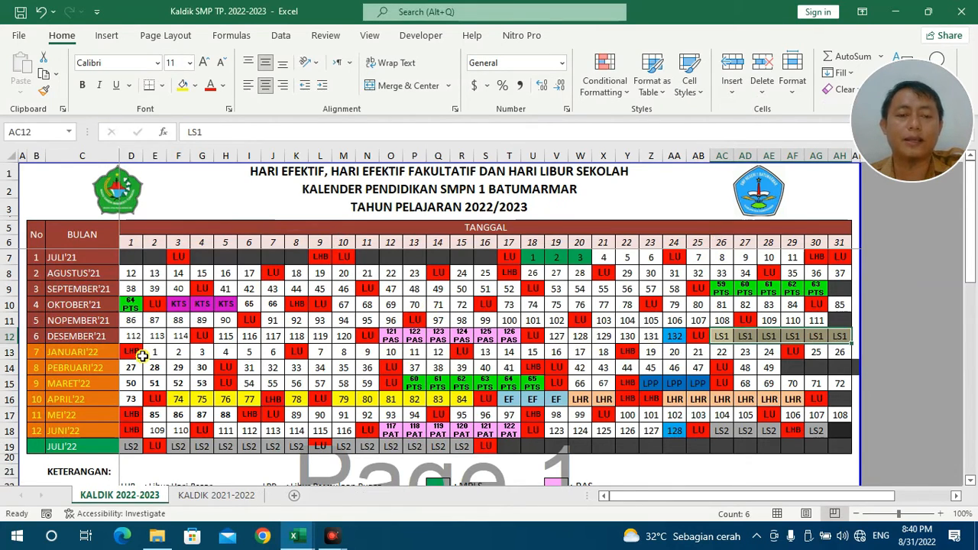
key("alt+Tab")
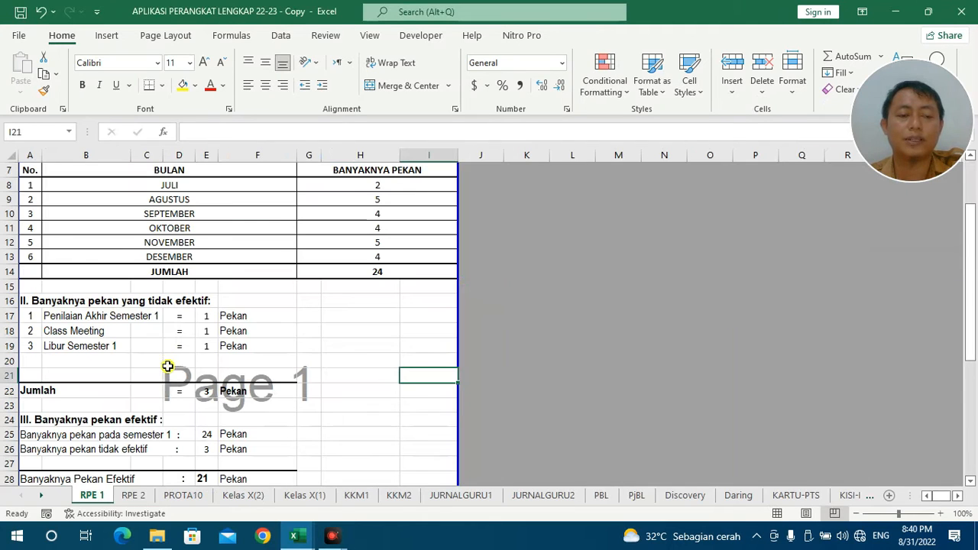
Open sheet RPE 2 and check the PTS days in the March row of the Kaldik calendar against its non-effective weeks.
left_click(132, 495)
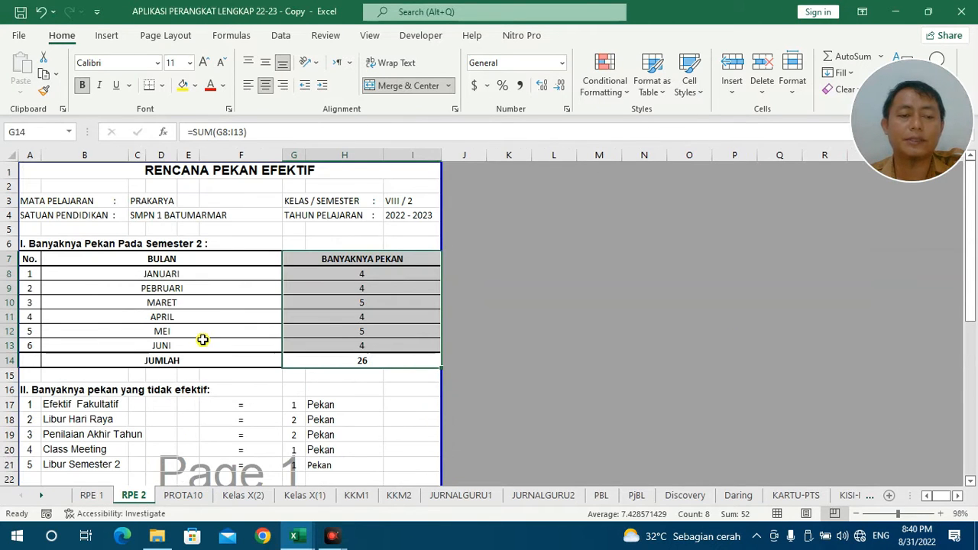
key("alt+Tab")
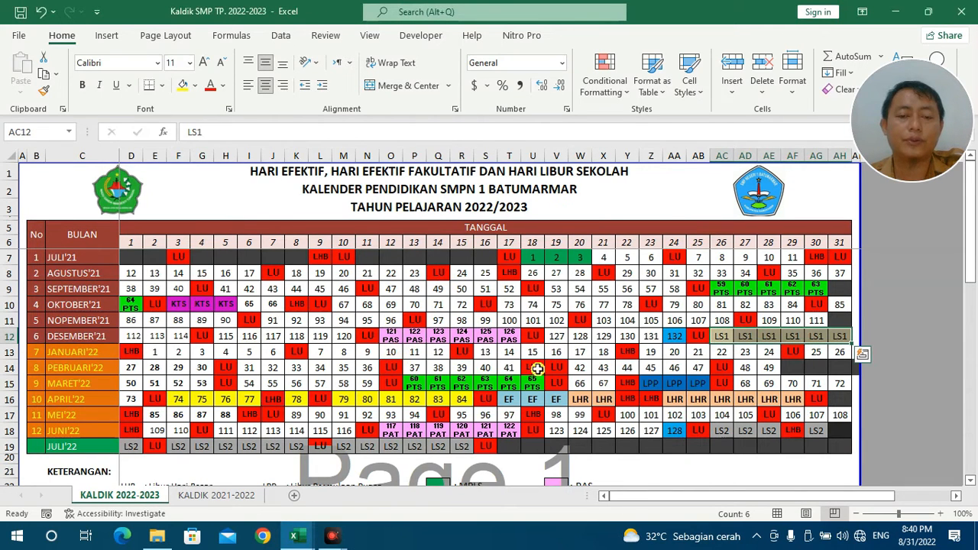
left_click_drag(418, 384, 528, 383)
key("alt+Tab")
key("alt+Tab")
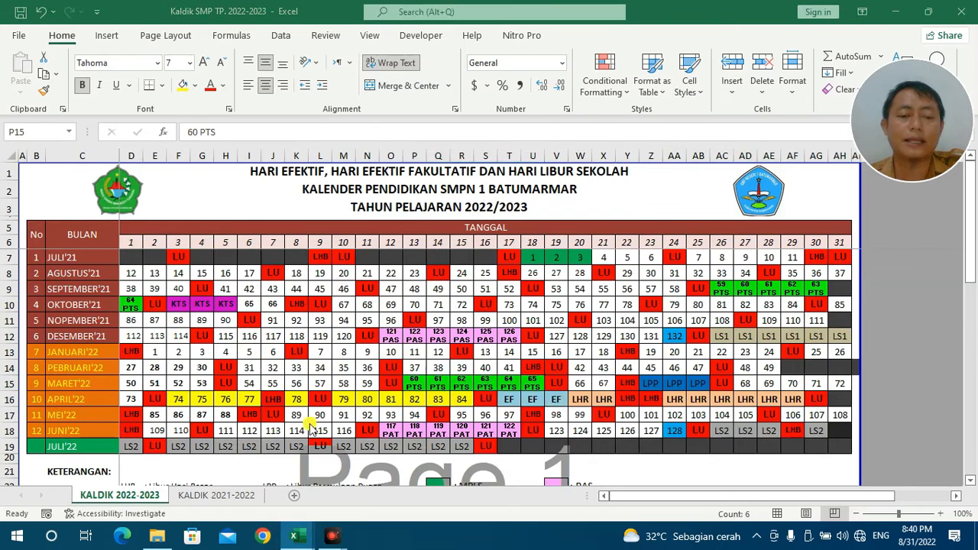
key("alt+Tab")
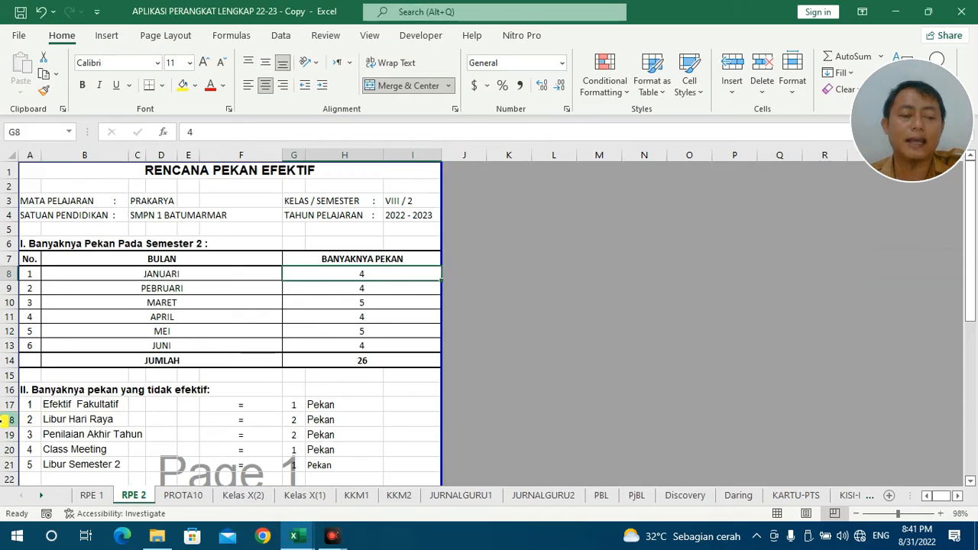
Insert a row above Libur Hari Raya in section II of RPE 2 and label it PTS.
right_click(3, 419)
left_click(43, 184)
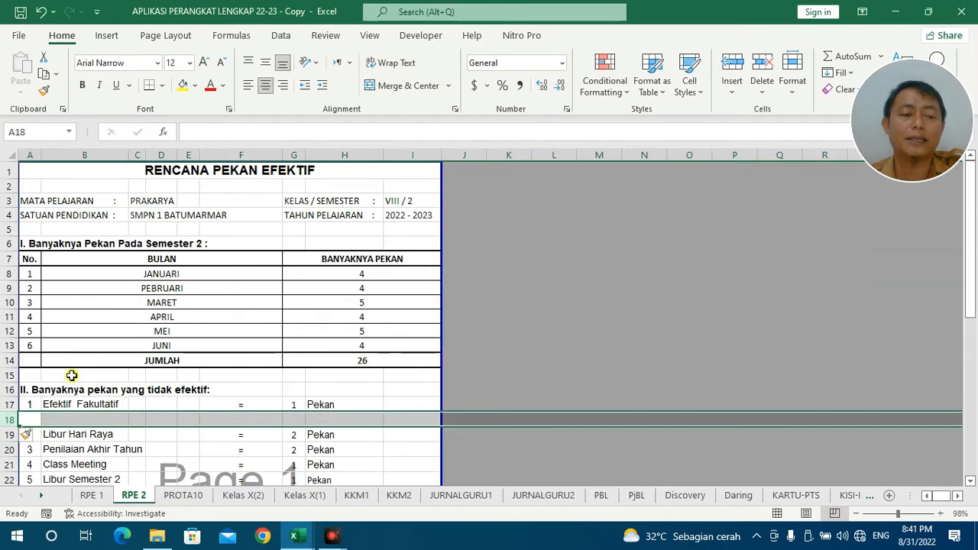
left_click(63, 417)
type("PTS")
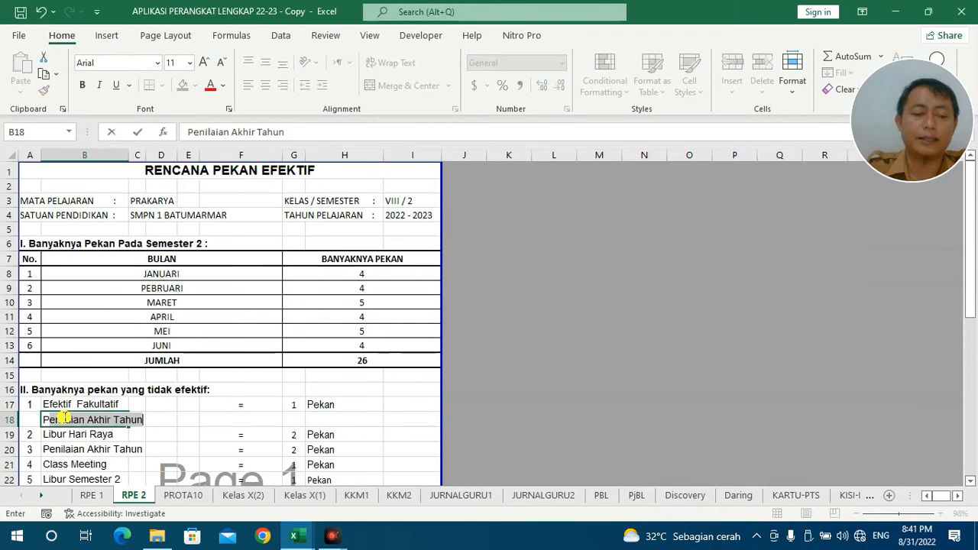
key("Tab")
key("Tab")
key("Tab")
key("Tab")
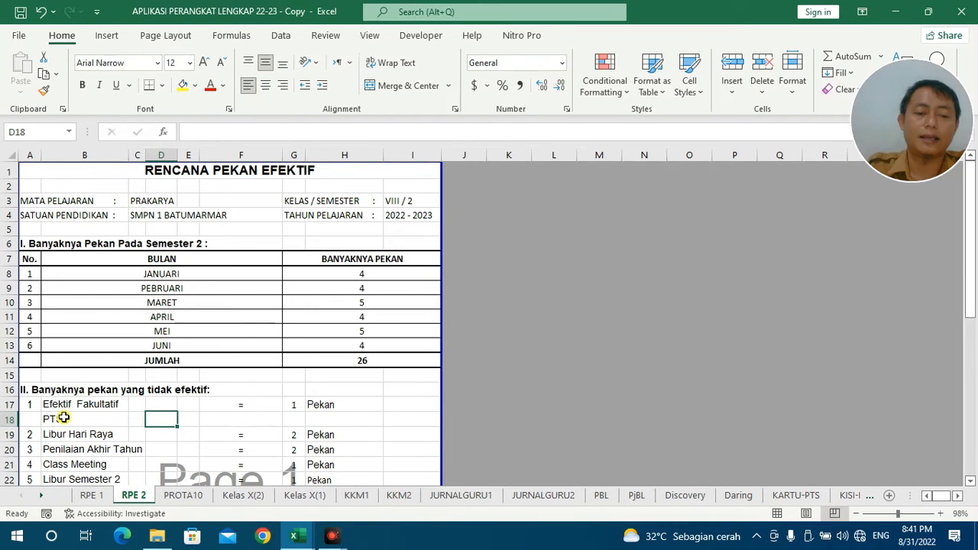
Complete the PTS row with an equals sign, the value 1 and the unit Pekan in their separate columns.
type("'")
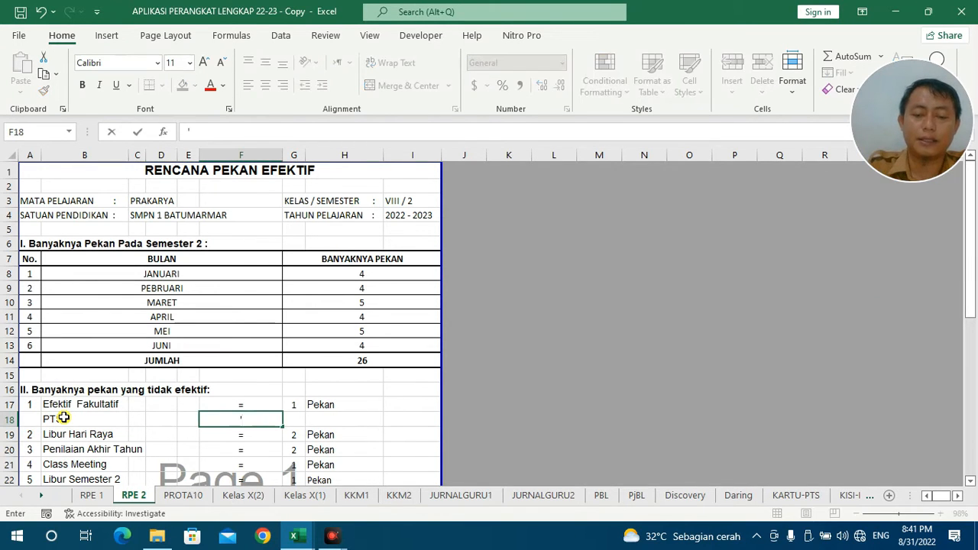
type("=")
key("Tab")
type("1")
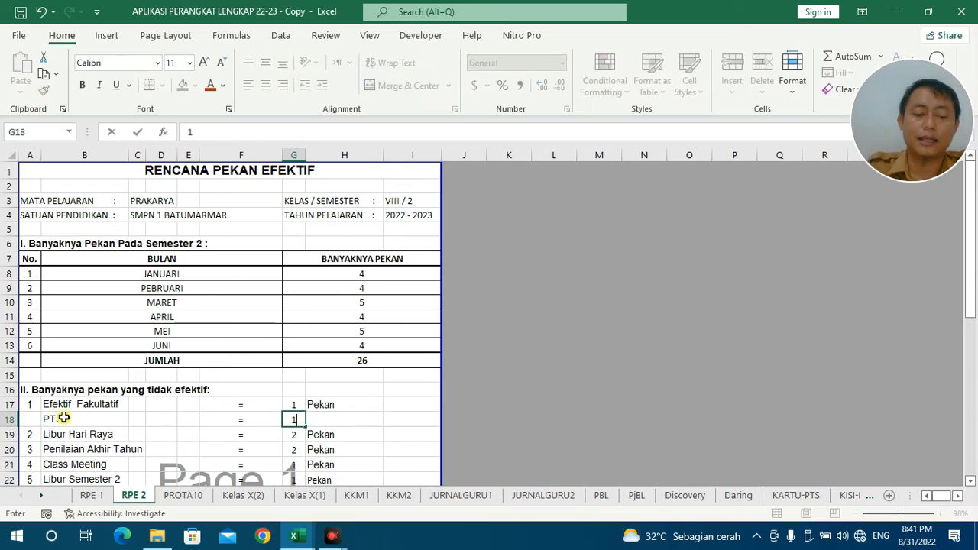
type(" Pekan")
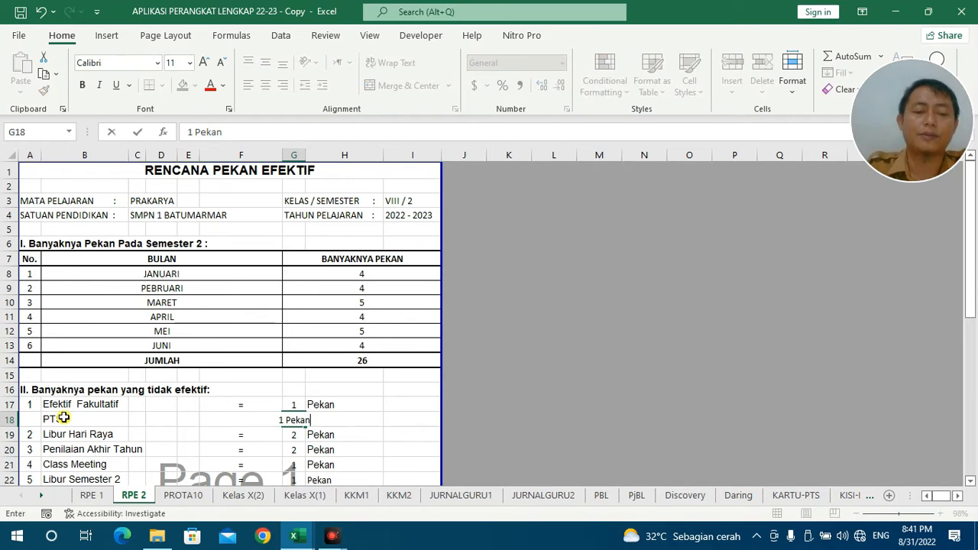
key("Return")
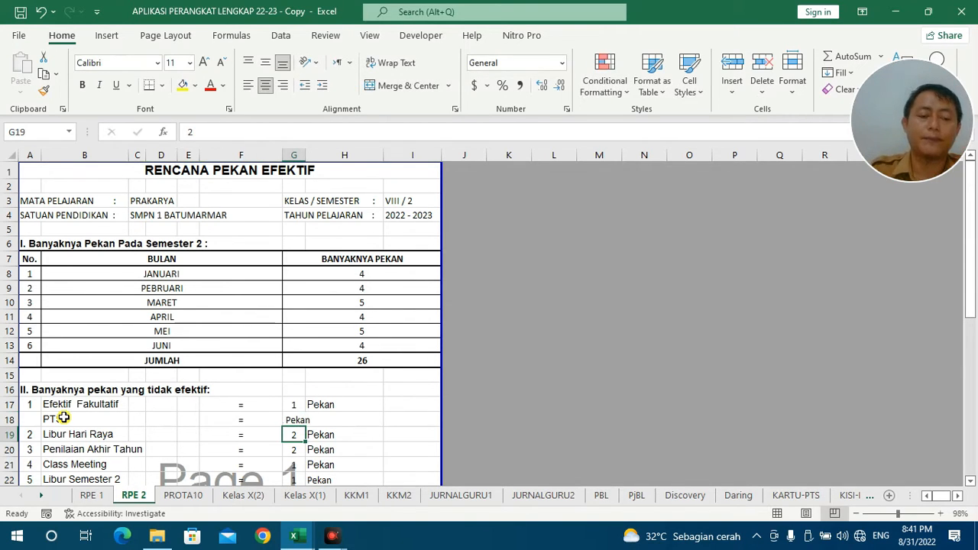
key("Up")
type("1")
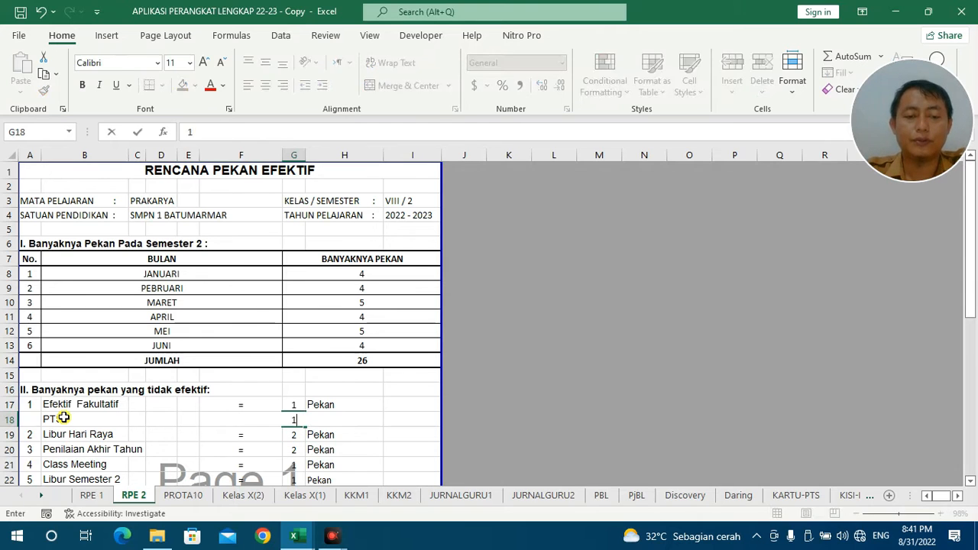
key("Tab")
type("Pekan")
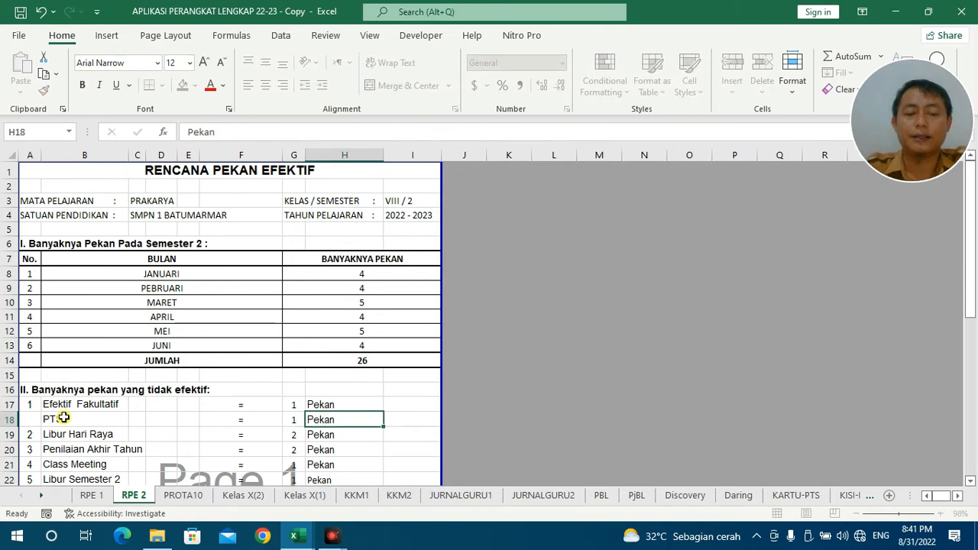
key("Return")
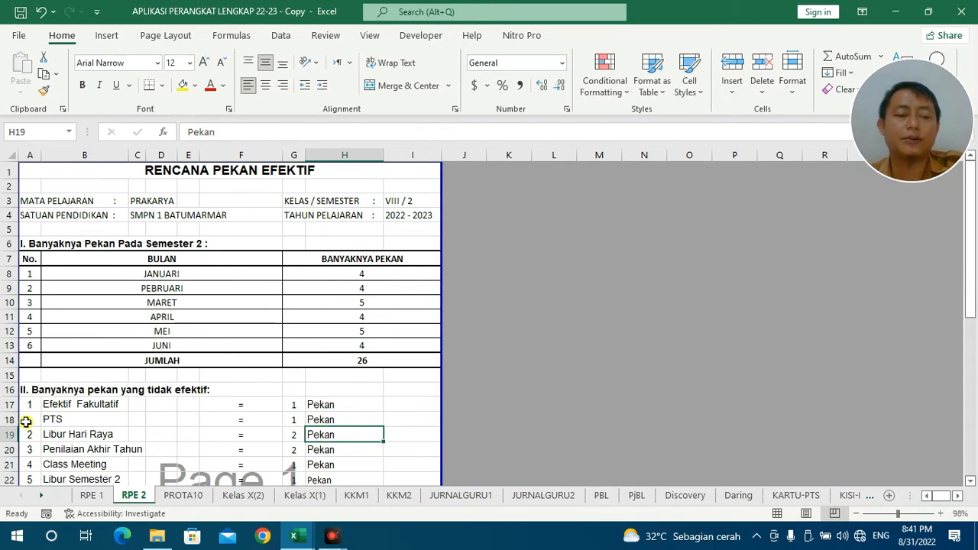
Delete the PTS row from section II of RPE 2.
left_click(27, 418)
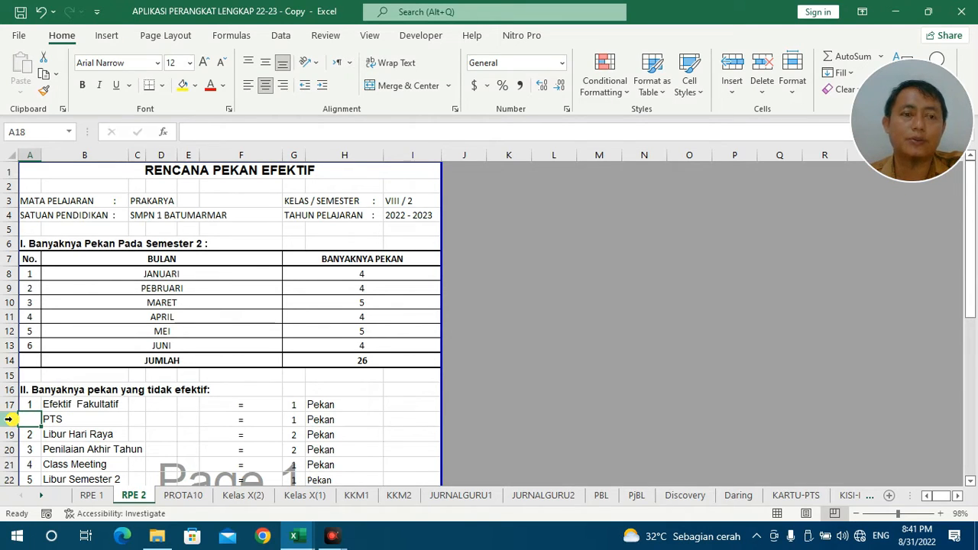
right_click(9, 419)
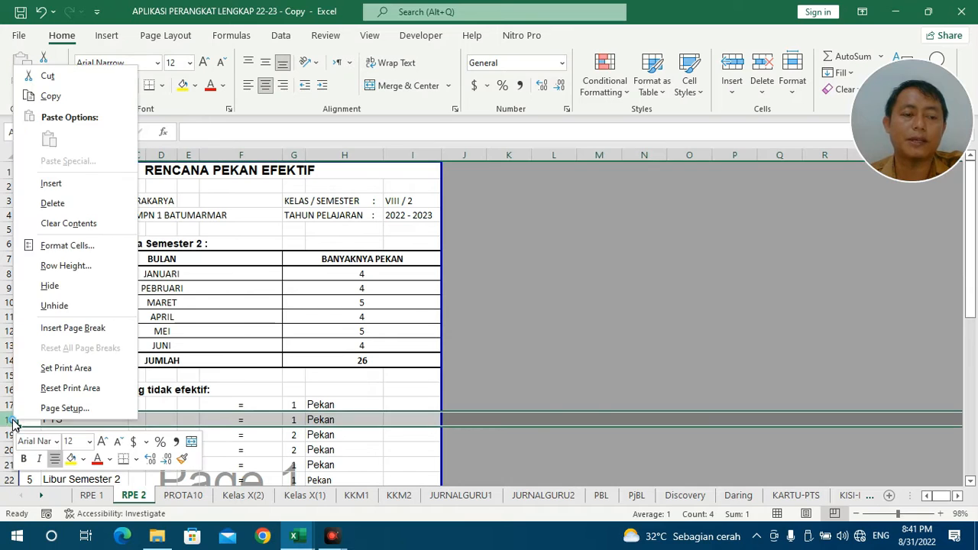
left_click(51, 202)
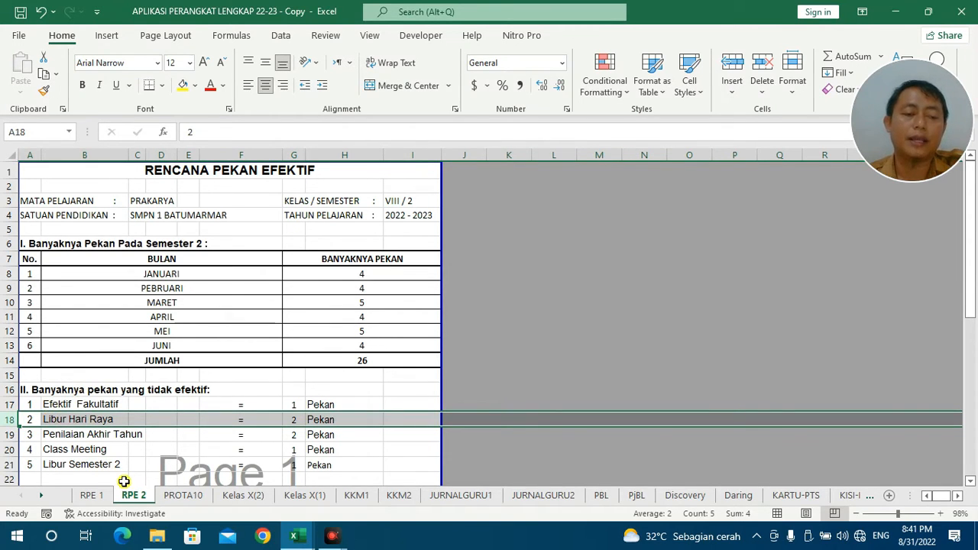
Examine the PTS days, the LPP days and the days just before LPP in the March row of the Kaldik calendar.
key("alt+Tab")
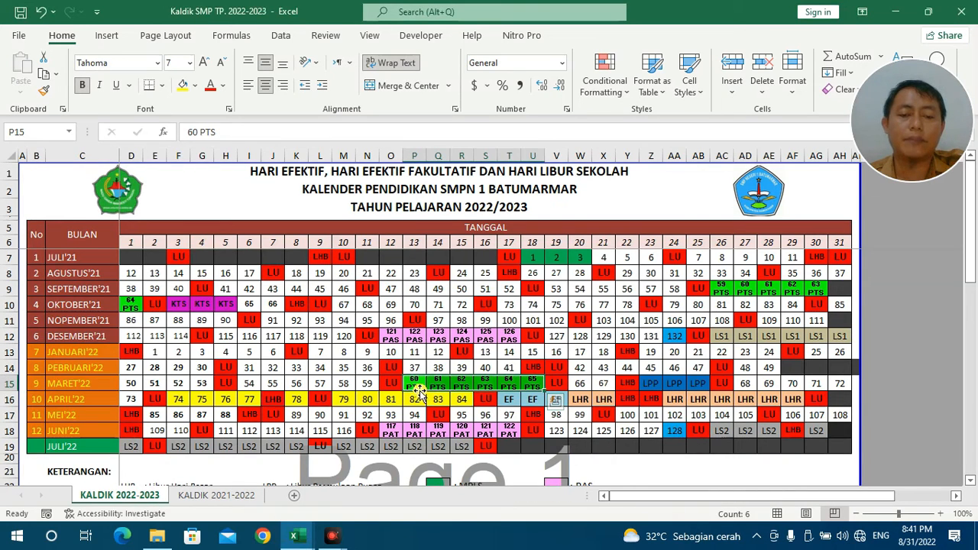
left_click_drag(419, 389, 534, 387)
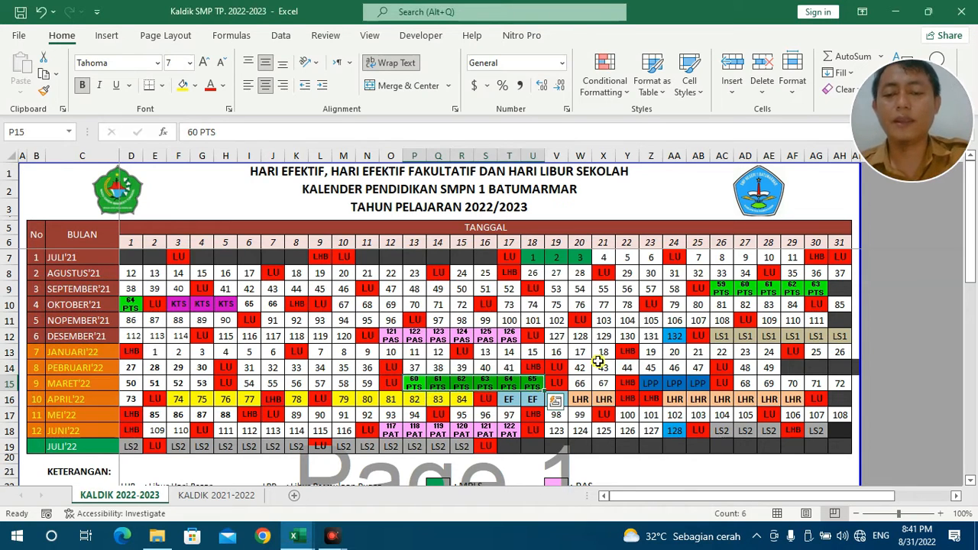
left_click_drag(647, 382, 701, 391)
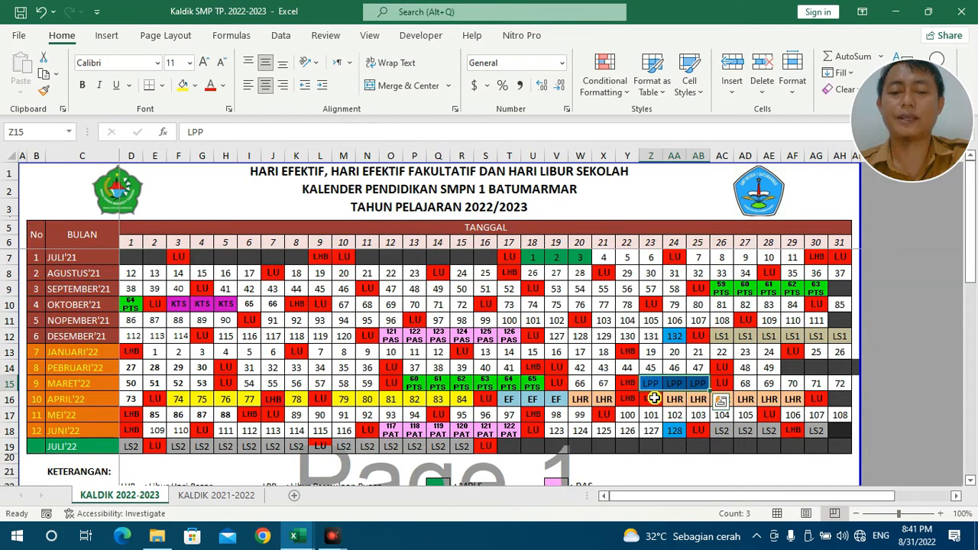
left_click_drag(657, 386, 709, 386)
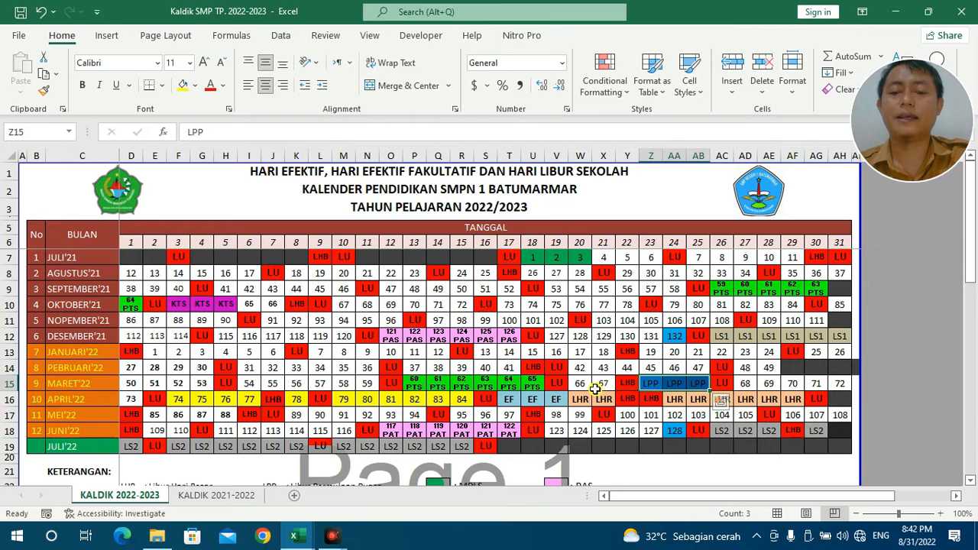
left_click(623, 384)
left_click(583, 385)
left_click_drag(583, 384, 680, 385)
key("alt+Tab")
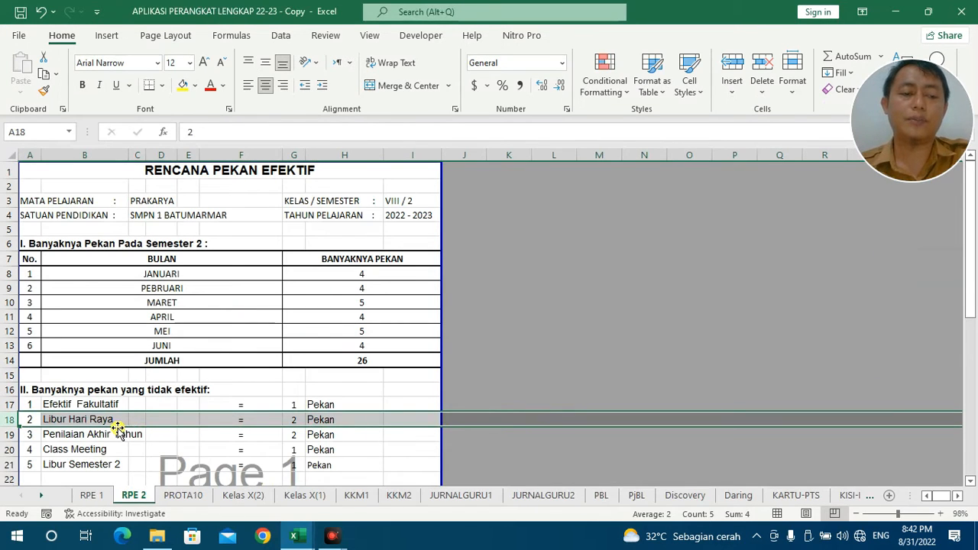
Compare the Libur Hari Raya week count on RPE 2 with the days of 20–24 March in the Kaldik calendar.
left_click(294, 422)
key("alt+Tab")
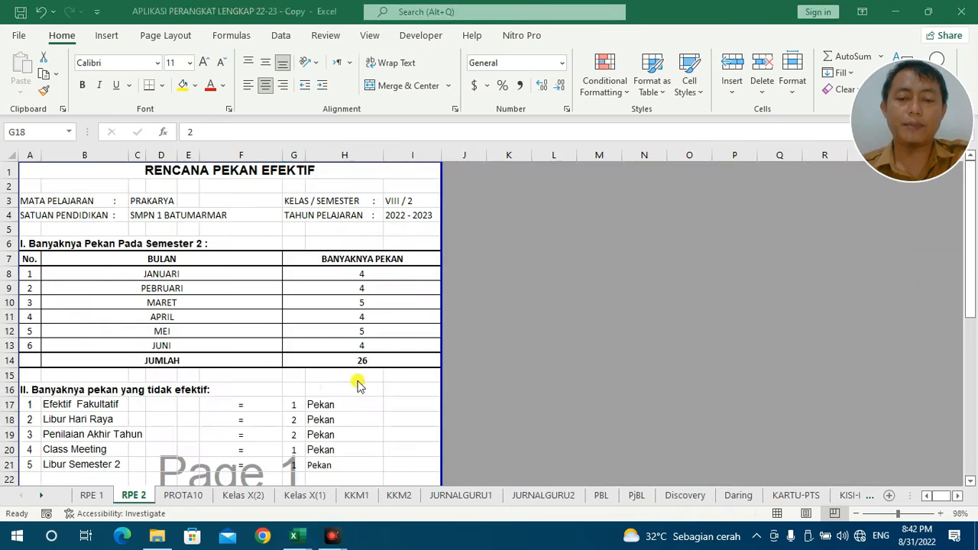
key("alt+Tab")
key("alt+Tab")
left_click_drag(585, 384, 675, 383)
left_click(624, 383)
left_click_drag(586, 386, 603, 386)
key("alt+Tab")
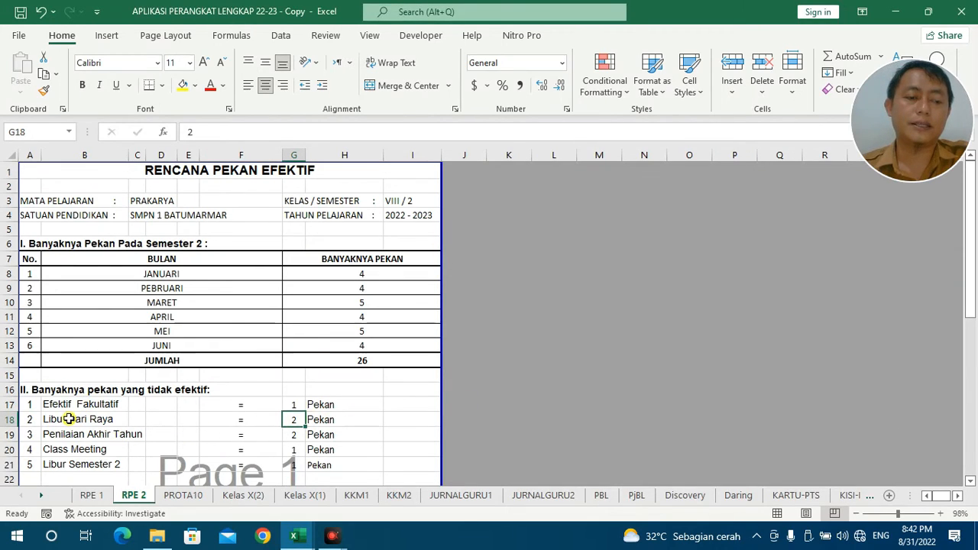
key("alt+Tab")
key("alt+Tab")
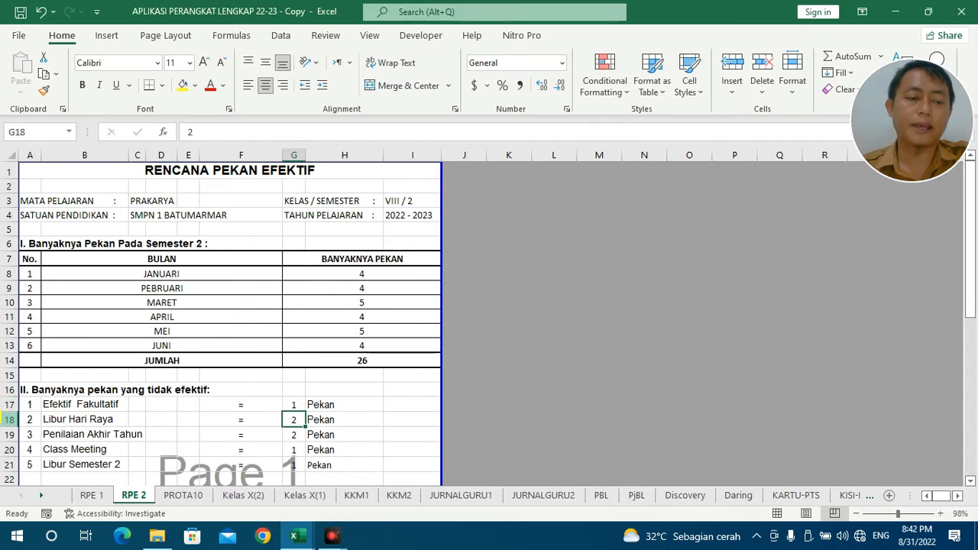
right_click(9, 420)
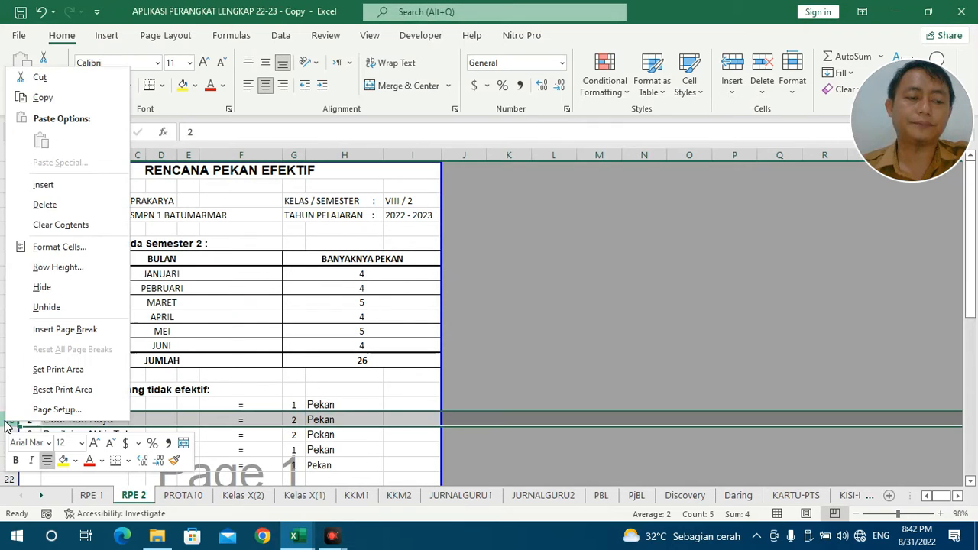
left_click(40, 186)
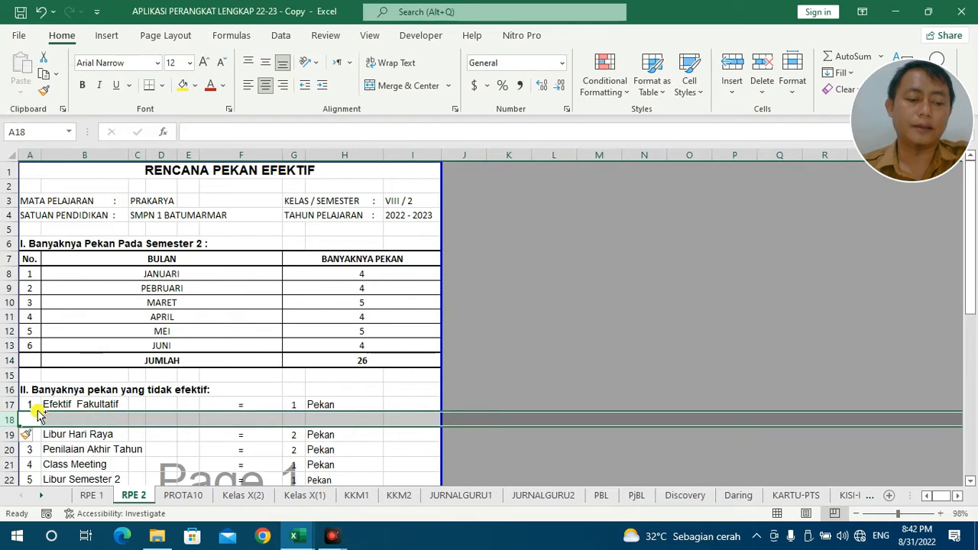
key("ctrl+z")
Insert a row above Efektif Fakultatif in section II and number the new row and the two below it 1, 2 and 3.
right_click(6, 406)
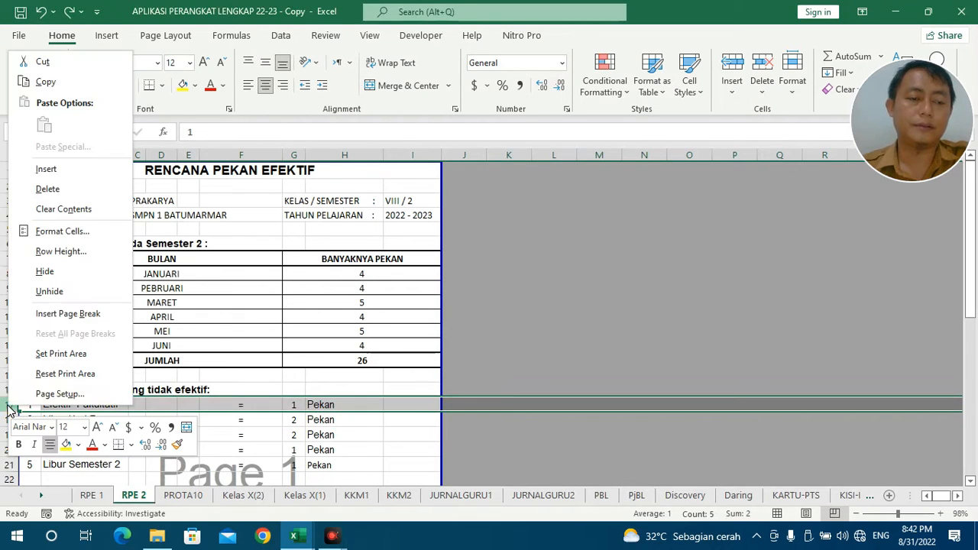
left_click(52, 171)
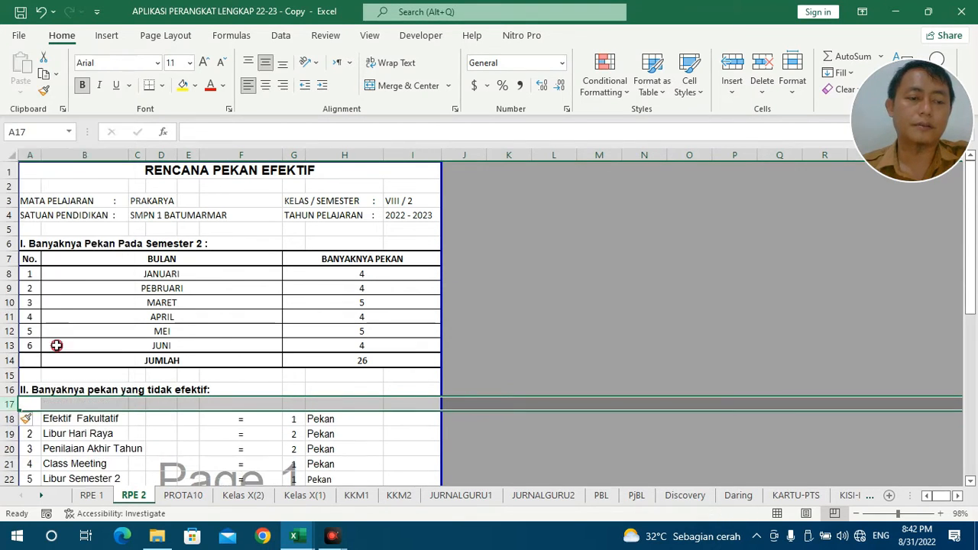
left_click(32, 403)
type("1")
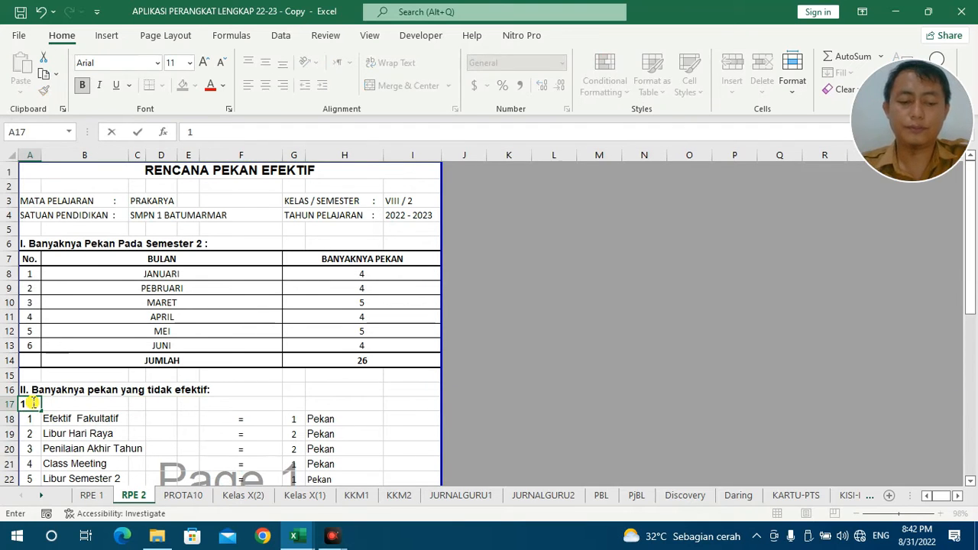
key("Return")
type("2")
key("Return")
type("3")
key("Return")
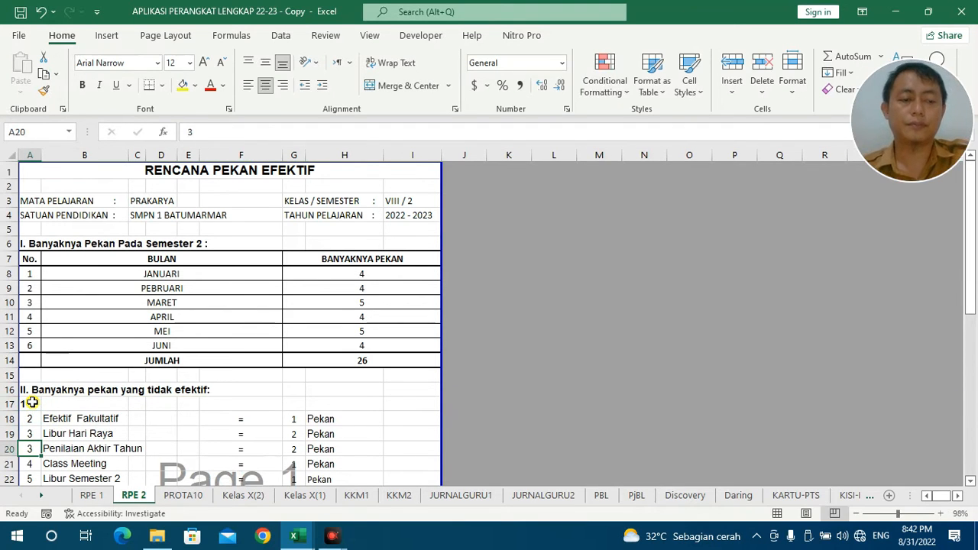
Give the new row's number cell the formatting of the number below it, keeping 1 as its value.
left_click(24, 418)
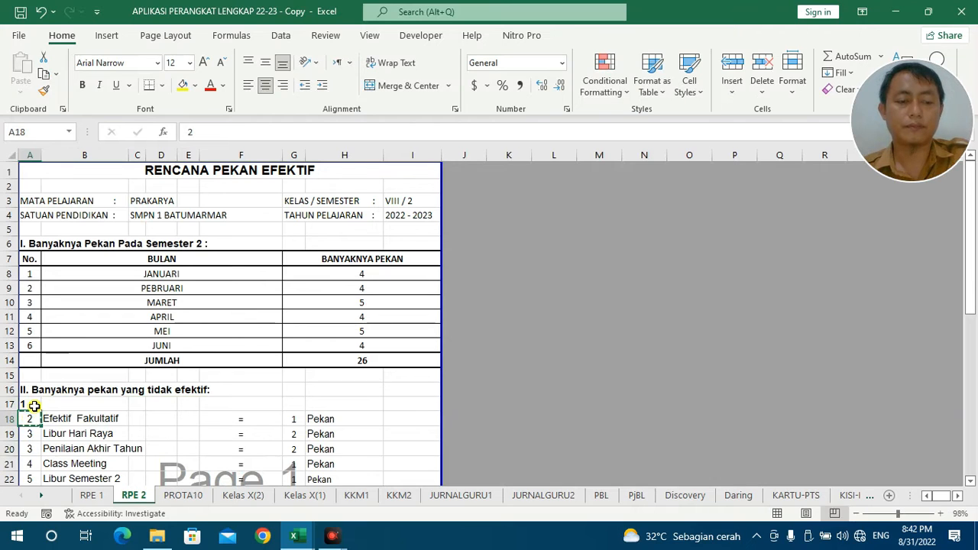
key("ctrl+c")
left_click(34, 403)
type("2")
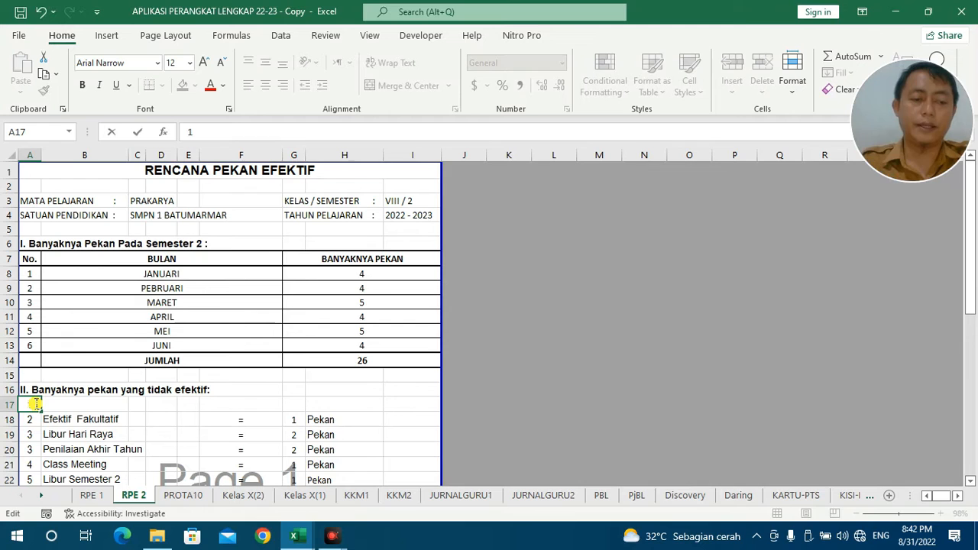
key("Tab")
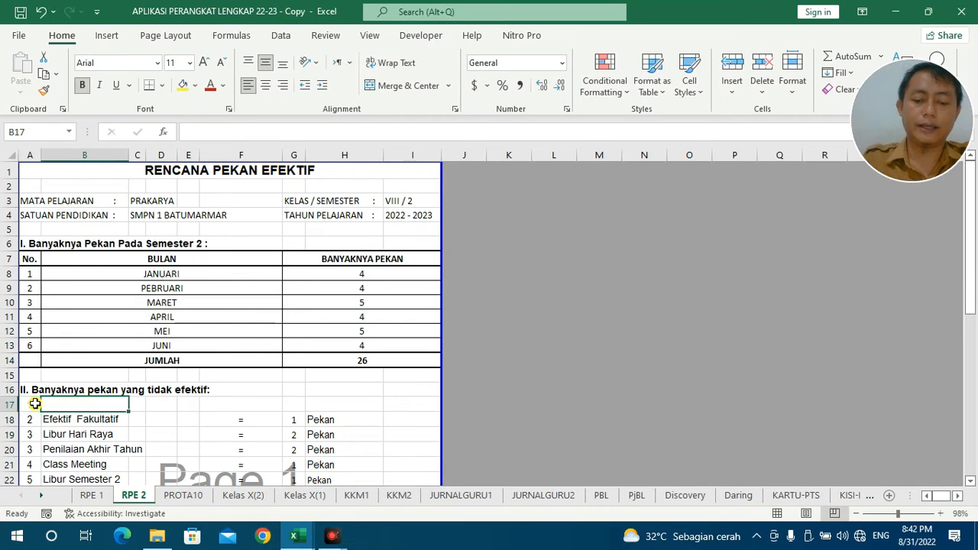
Label the new first row LPP and add a centred equals sign in column F.
type("L")
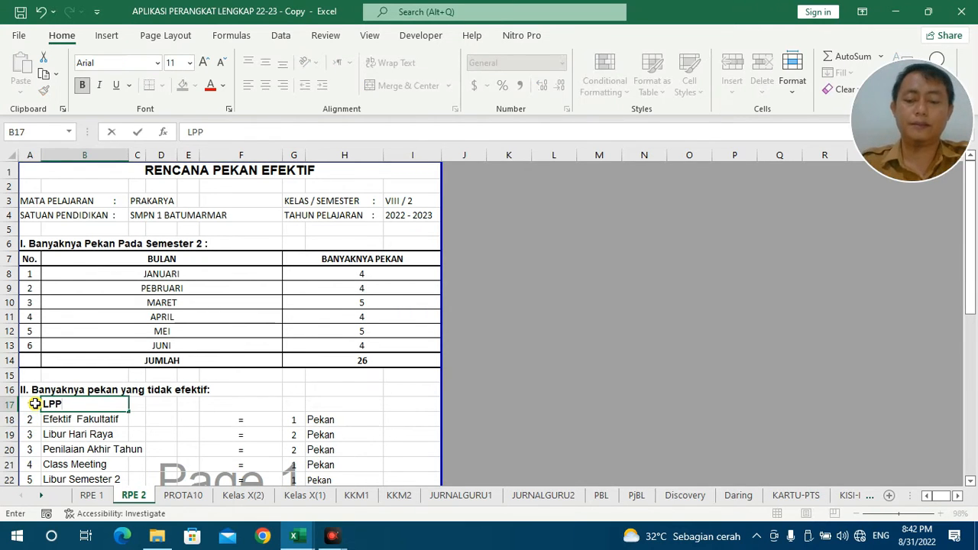
type("PP")
key("ctrl+Return")
key("Right")
key("Right")
key("Right")
key("Right")
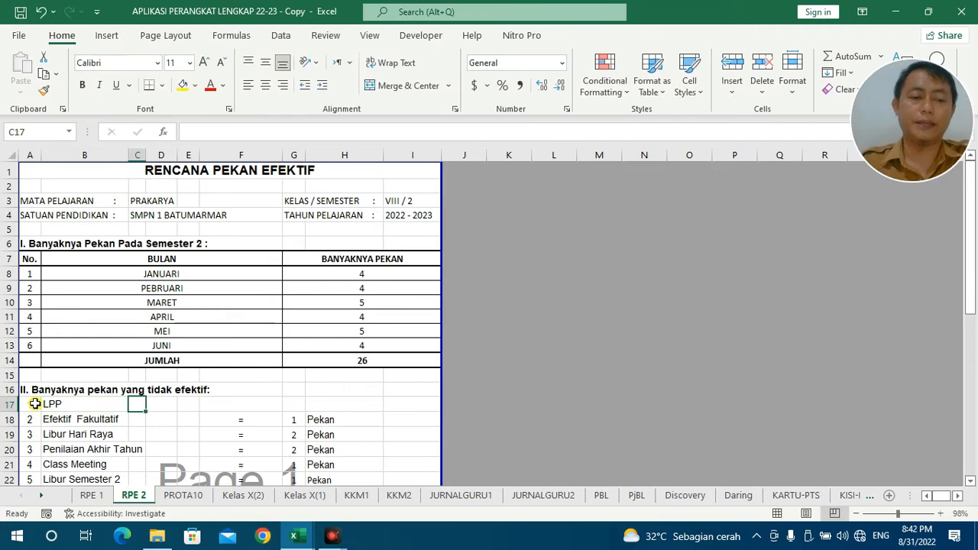
type("'")
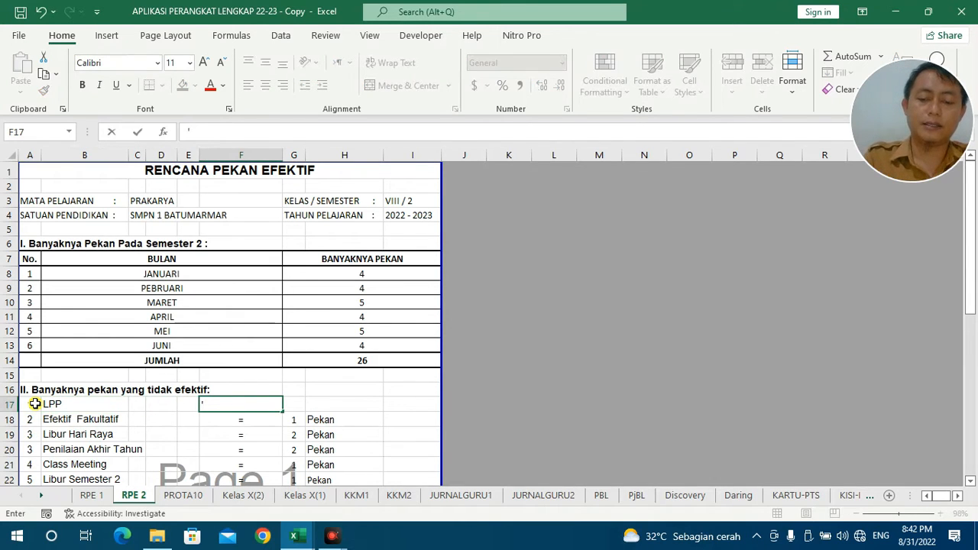
type("=")
key("ctrl+Return")
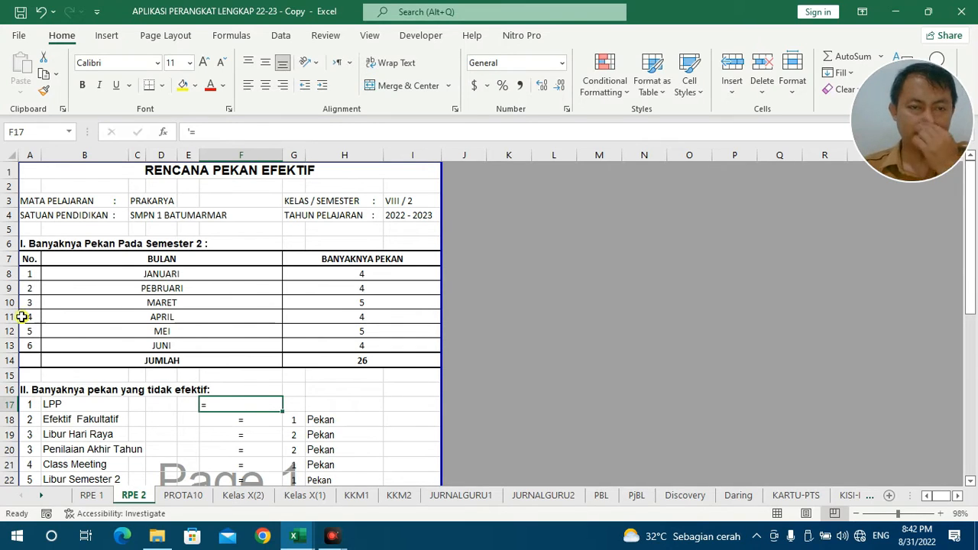
left_click(262, 87)
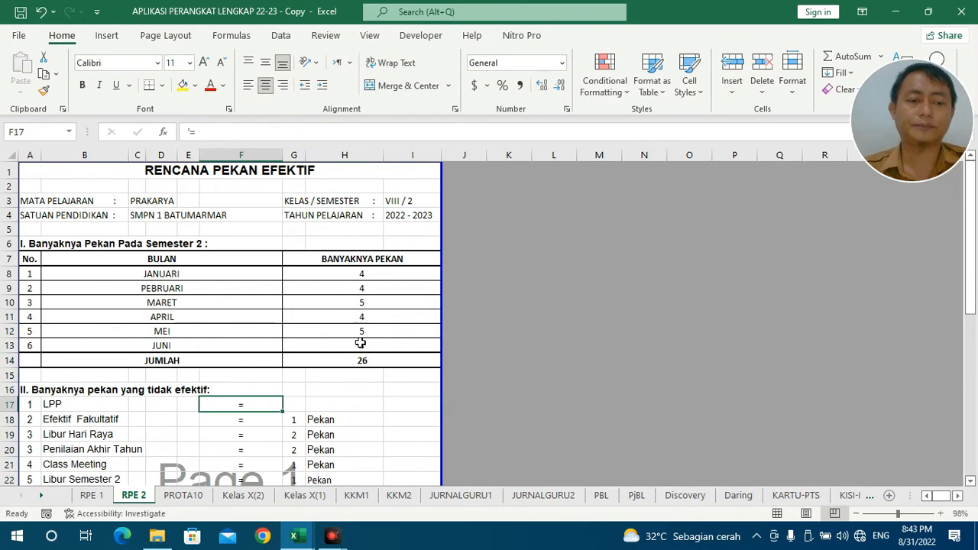
Complete the LPP row with the week count 1 and the unit Pekan in their separate columns.
left_click(298, 402)
type("1")
key("Return")
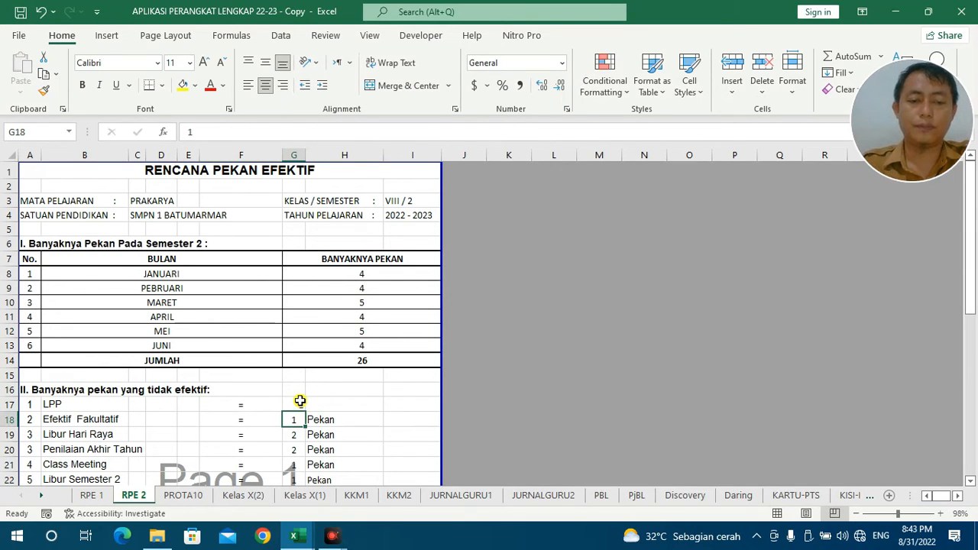
left_click(299, 401)
type("Q")
key("Tab")
left_click(300, 401)
key("Tab")
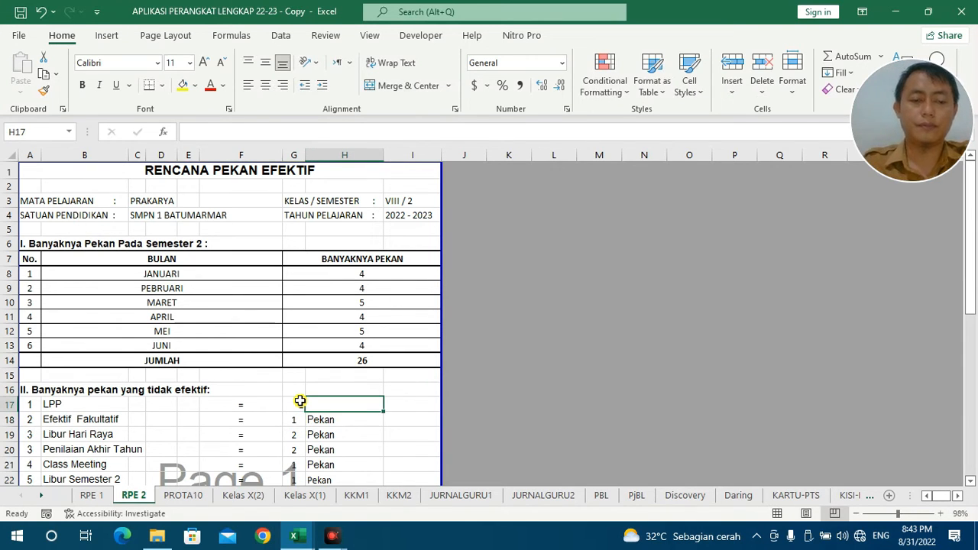
type("Pekan")
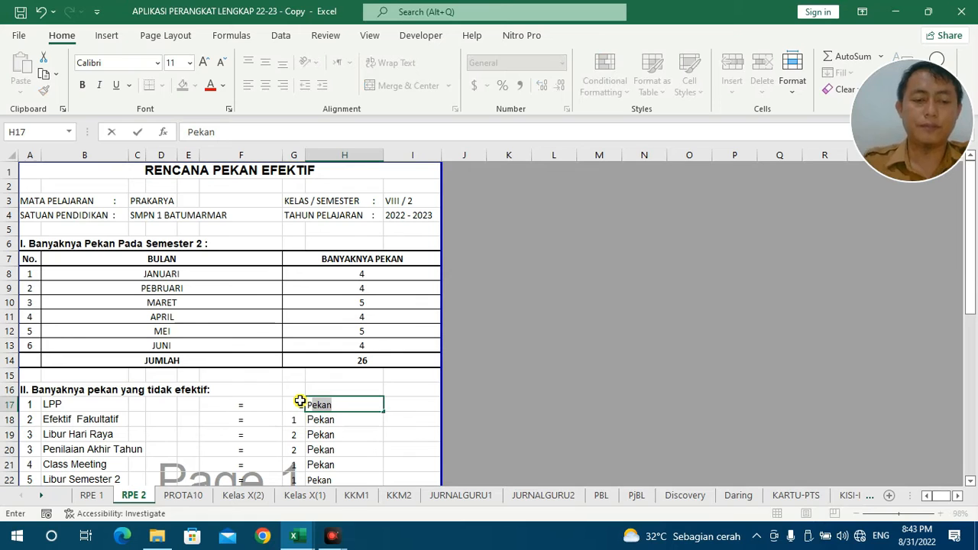
key("ctrl+Return")
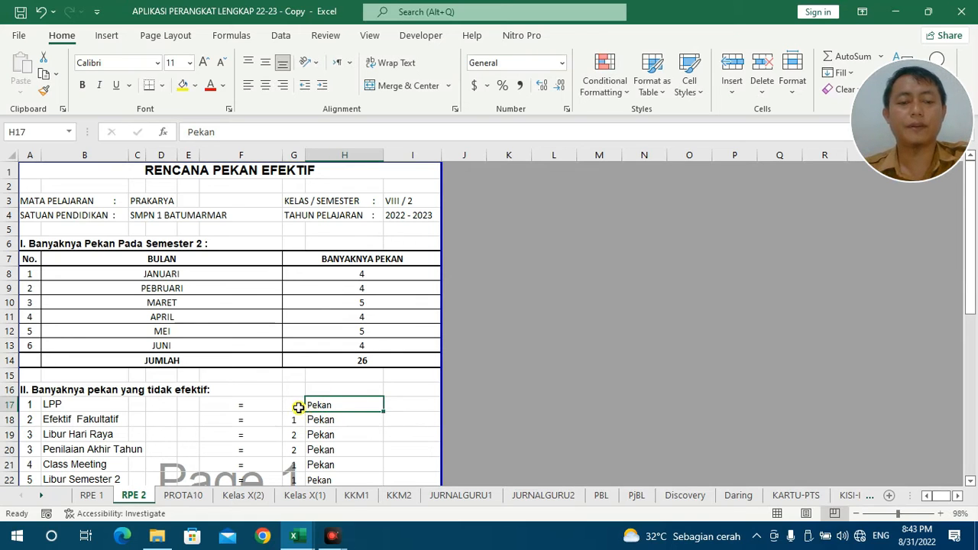
Centre the LPP week count and set the font size of its Pekan unit to 12.
left_click(298, 405)
left_click(265, 84)
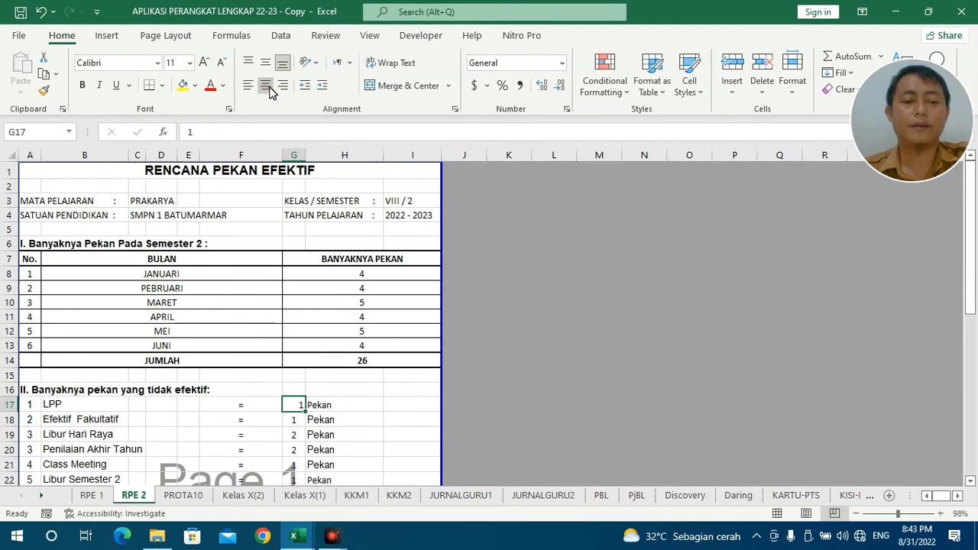
left_click(318, 404)
left_click(181, 63)
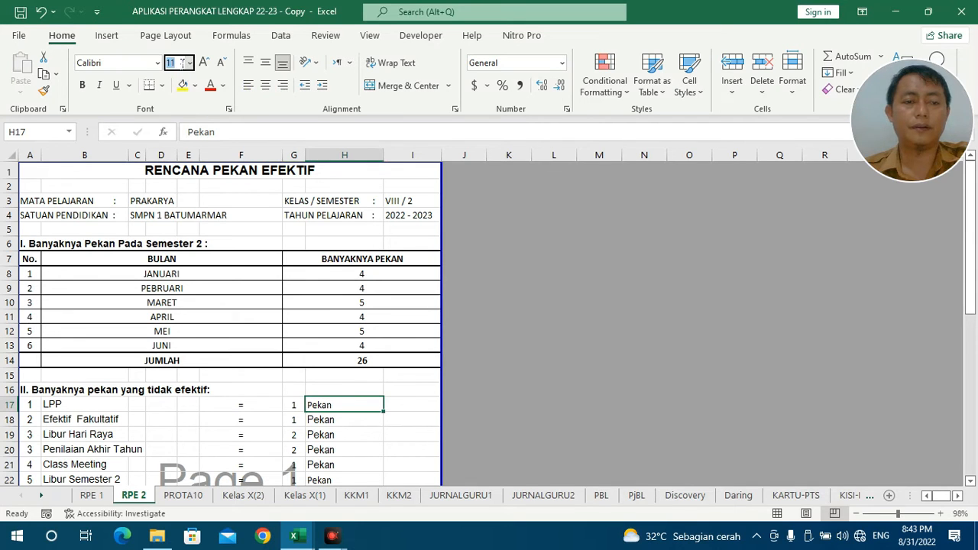
type("12")
key("Return")
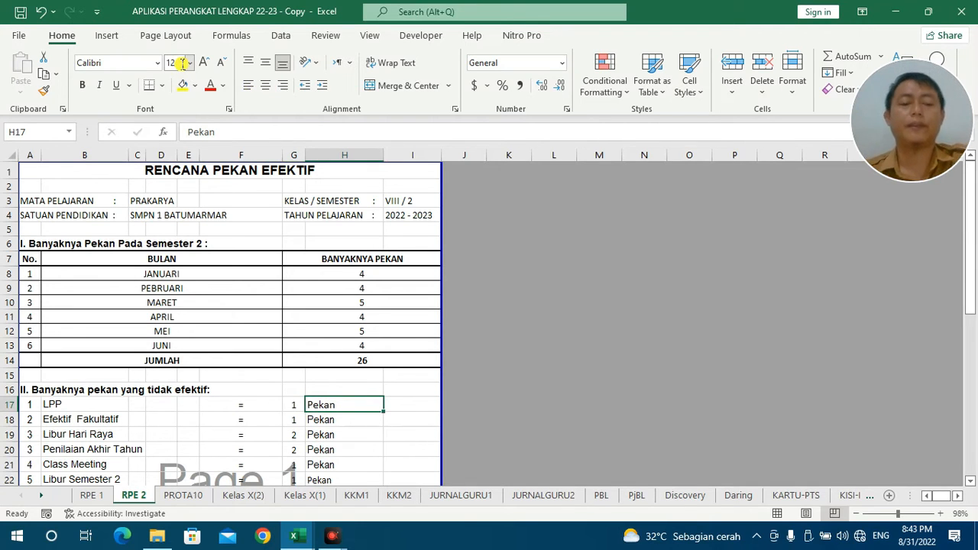
Examine the last days of March and the days of 3–7 and 10–21 April in the Kaldik calendar.
left_click(290, 479)
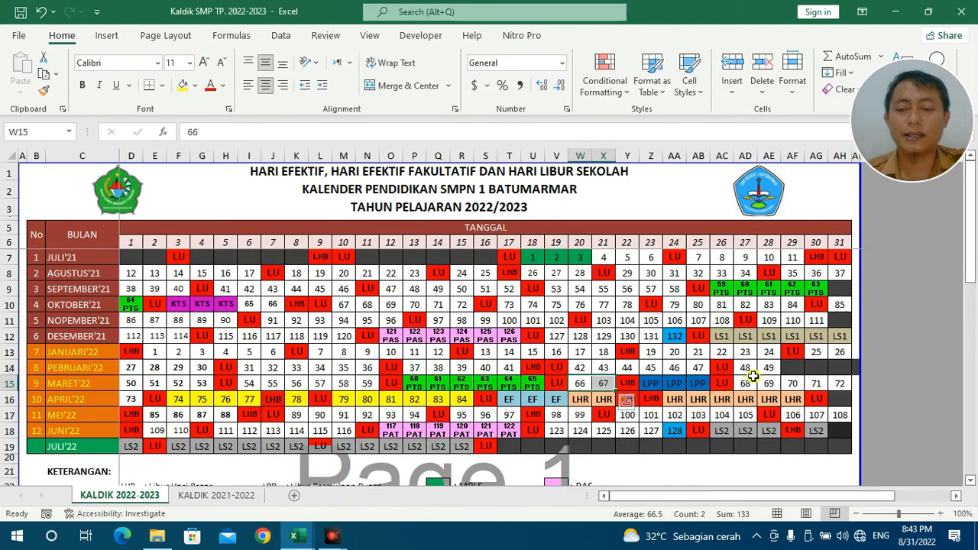
left_click_drag(751, 377, 841, 382)
left_click_drag(175, 398, 275, 399)
left_click_drag(344, 398, 601, 399)
key("alt+Tab")
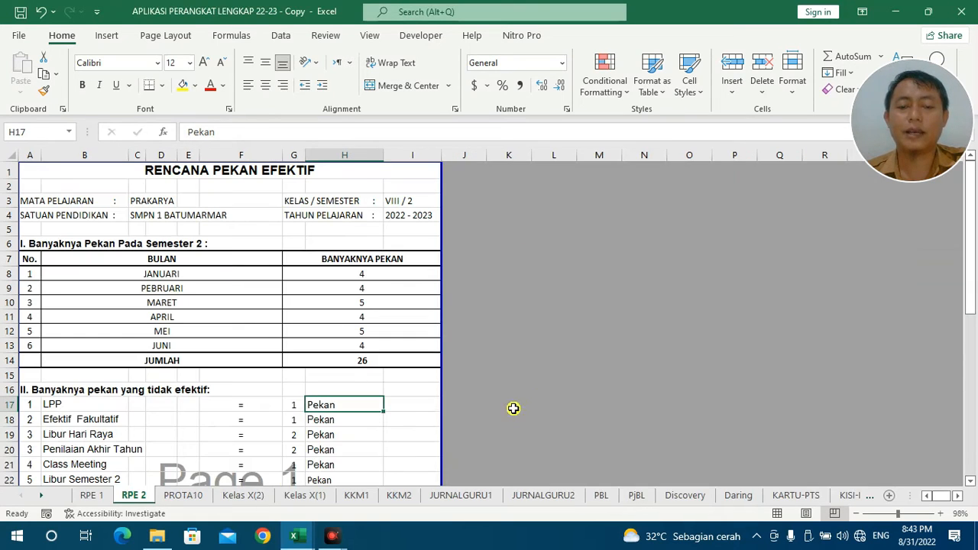
Compare the Efektif Fakultatif week count on RPE 2 with the EF and LHR days in the April row of the Kaldik calendar.
left_click(298, 420)
key("alt+Tab")
left_click_drag(678, 399, 802, 392)
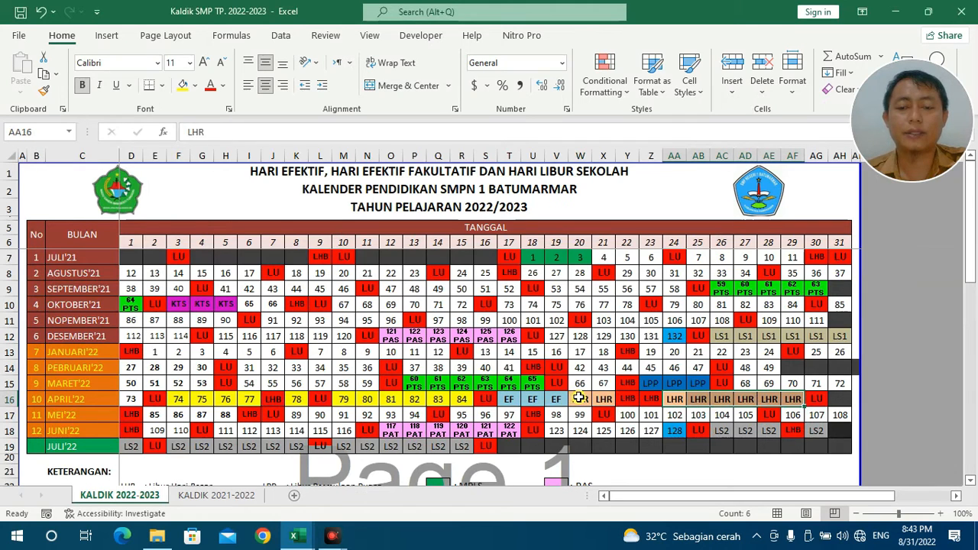
left_click_drag(682, 399, 816, 399)
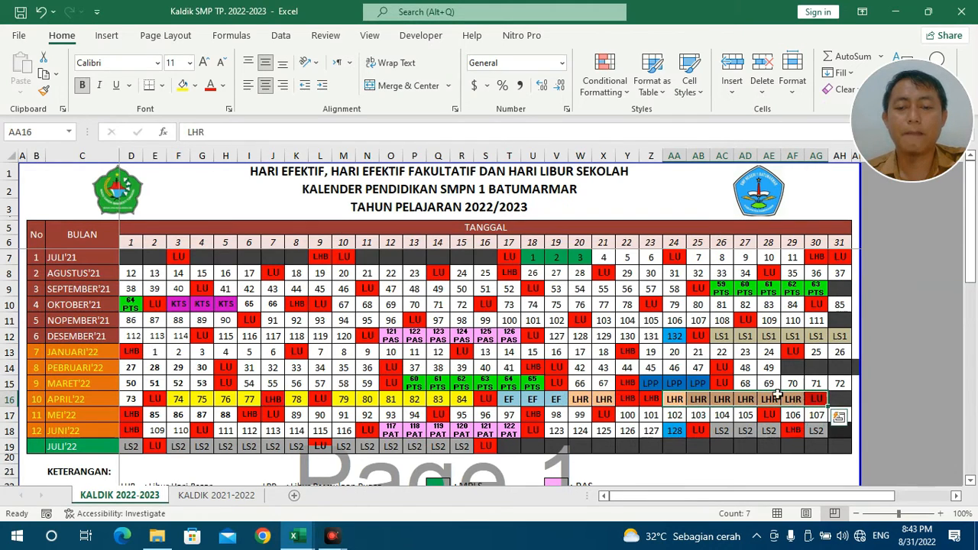
left_click(510, 399)
left_click_drag(510, 399, 605, 399)
left_click(556, 399)
left_click_drag(541, 401, 513, 401)
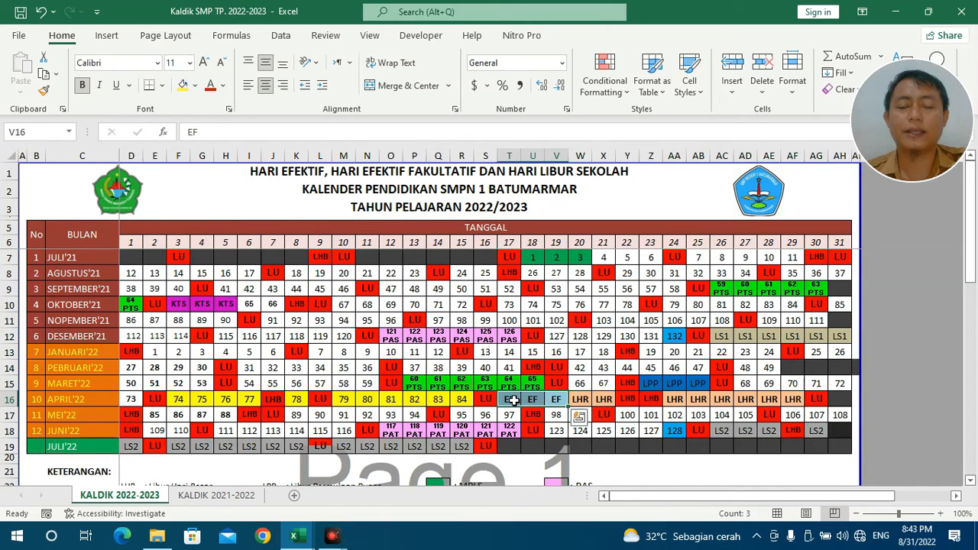
left_click_drag(580, 398, 792, 394)
Delete the Efektif Fakultatif row from section II of RPE 2.
key("alt+Tab")
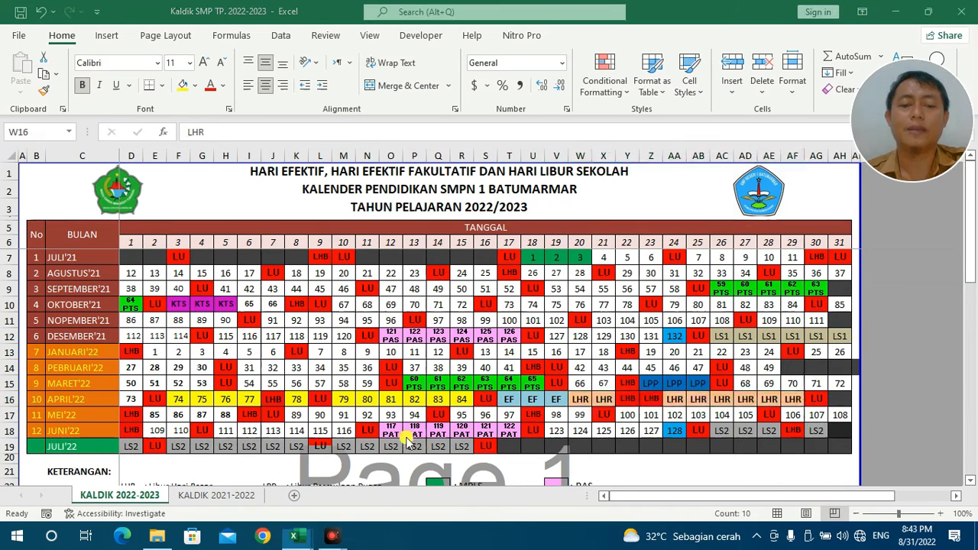
scroll(42, 449, "down", 1)
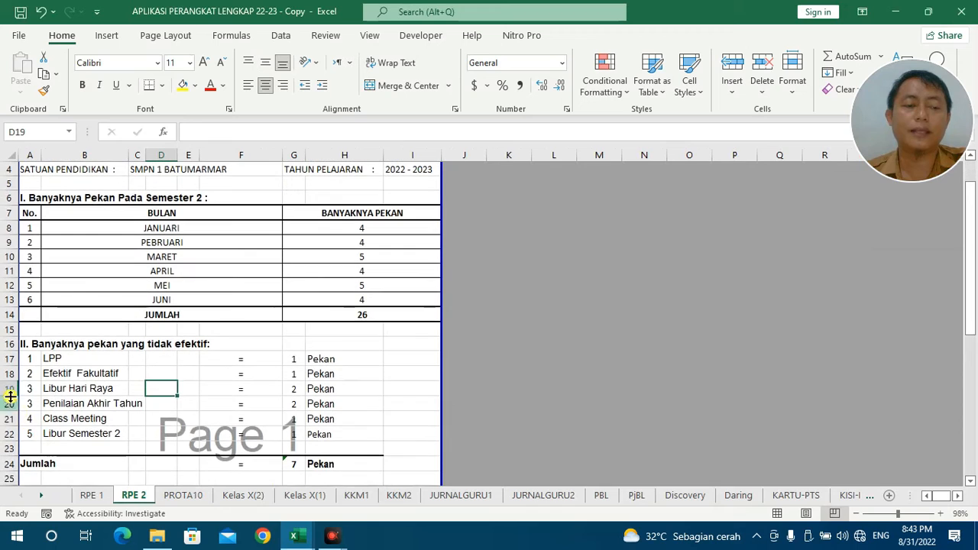
right_click(9, 373)
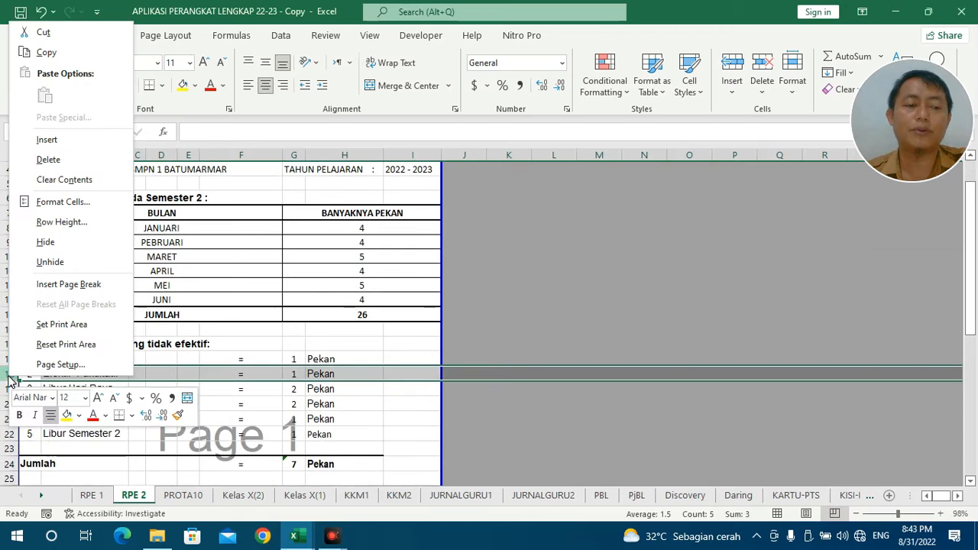
left_click(47, 160)
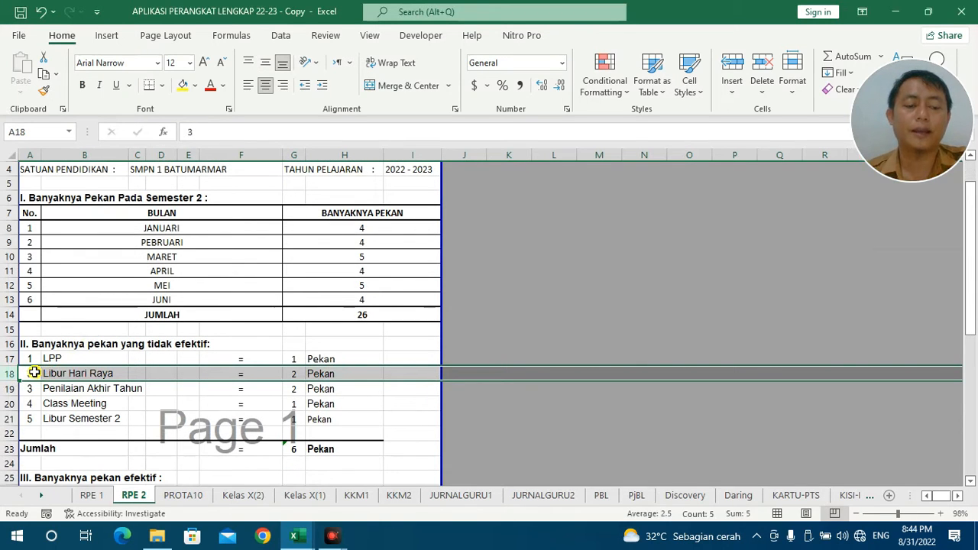
Renumber Libur Hari Raya, Penilaian Akhir Tahun and Class Meeting as 2, 3 and 4.
type("2")
key("Down")
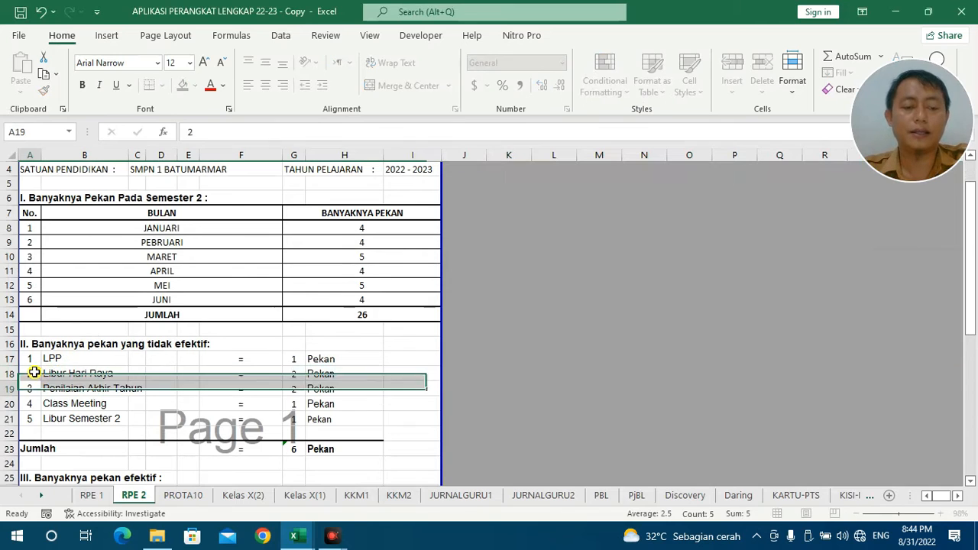
type("3")
key("Down")
type("4")
key("Down")
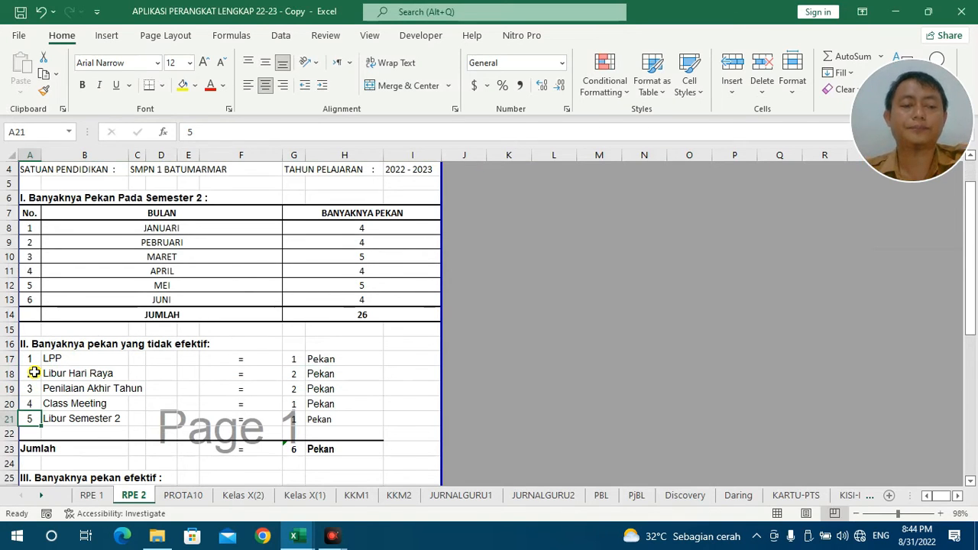
Compare the Libur Hari Raya week count on RPE 2 with the EF and LHR days in April and the May row of the Kaldik calendar.
left_click(297, 371)
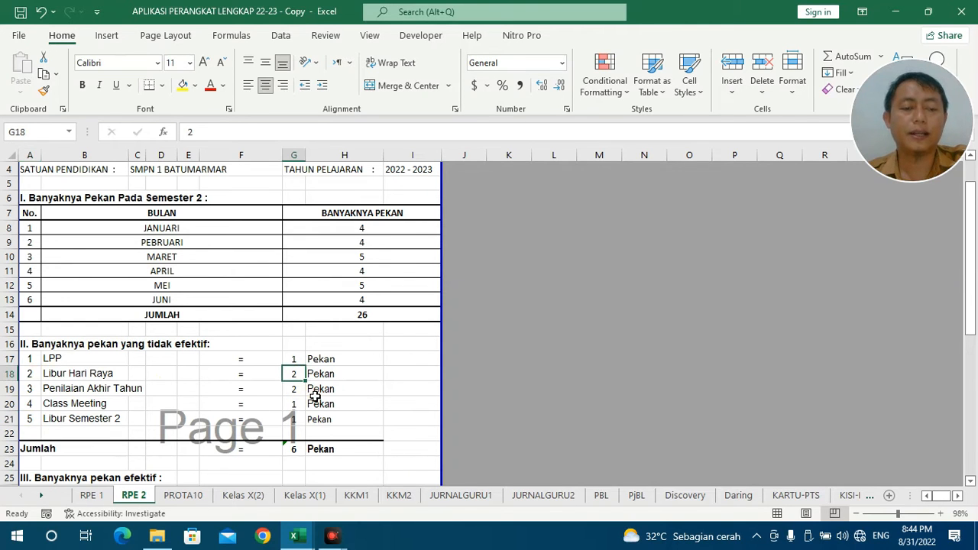
key("alt+Tab")
left_click_drag(512, 399, 746, 388)
left_click_drag(564, 401, 509, 417)
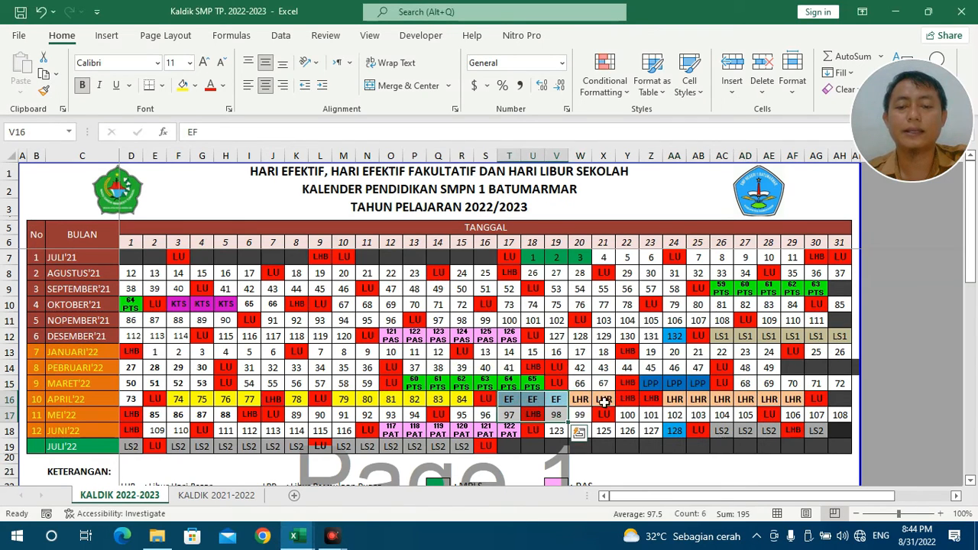
left_click_drag(594, 398, 630, 401)
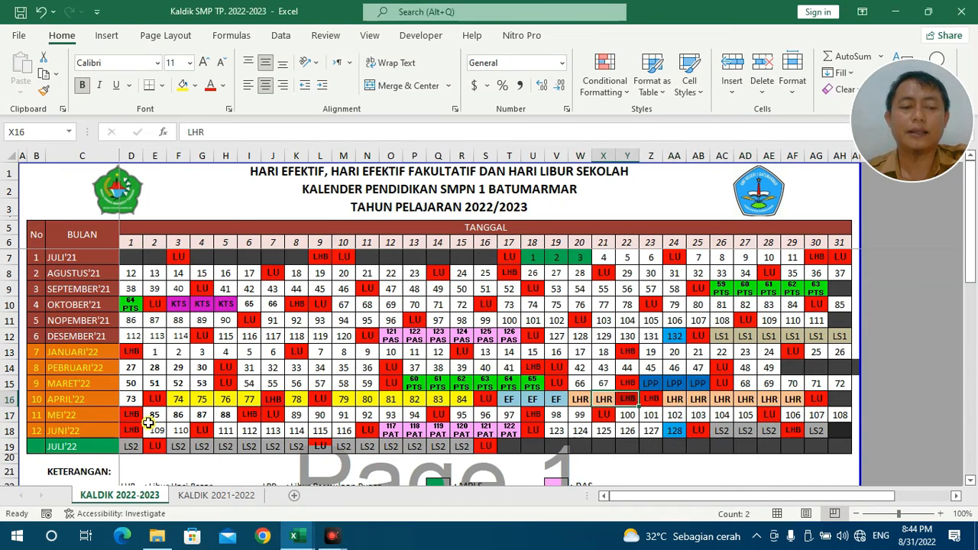
left_click_drag(153, 418, 229, 415)
left_click_drag(320, 415, 845, 416)
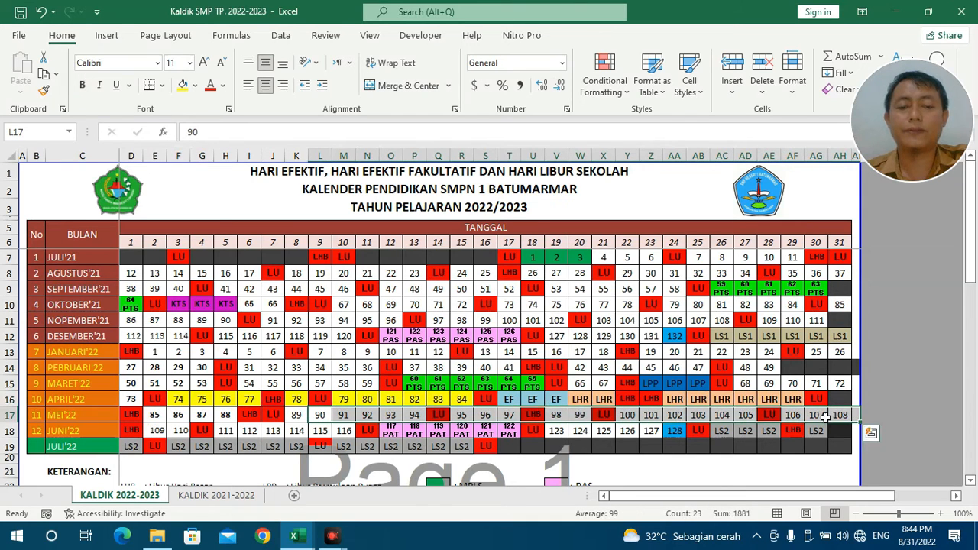
Check the PAT days of 12–17 June in the Kaldik calendar and set Penilaian Akhir Tahun on RPE 2 to 1 week.
left_click_drag(391, 430, 502, 433)
key("alt+Tab")
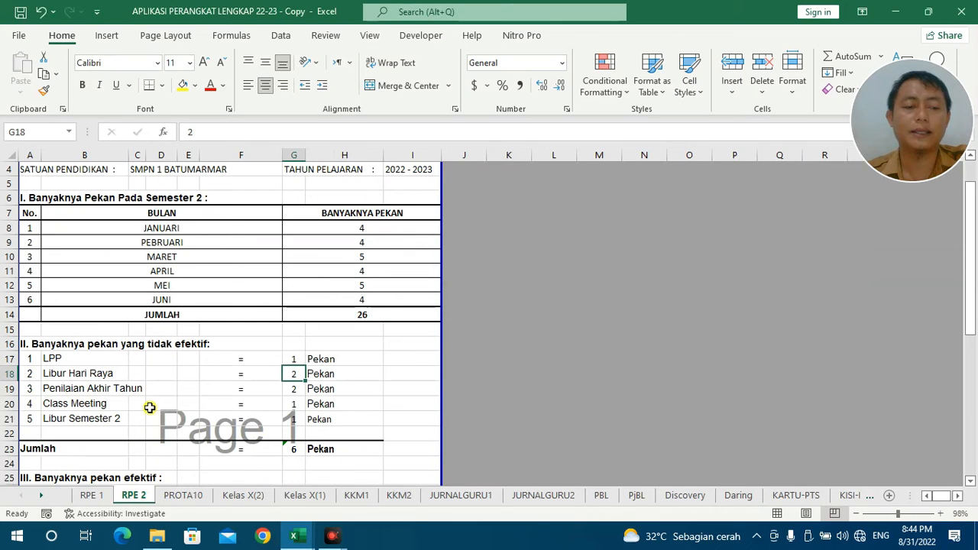
left_click(292, 390)
type("6")
key("Return")
Compare the Class Meeting and Libur Semester 2 counts on RPE 2 with 20–22 June and the late June and July holiday days in the Kaldik calendar.
key("alt+Tab")
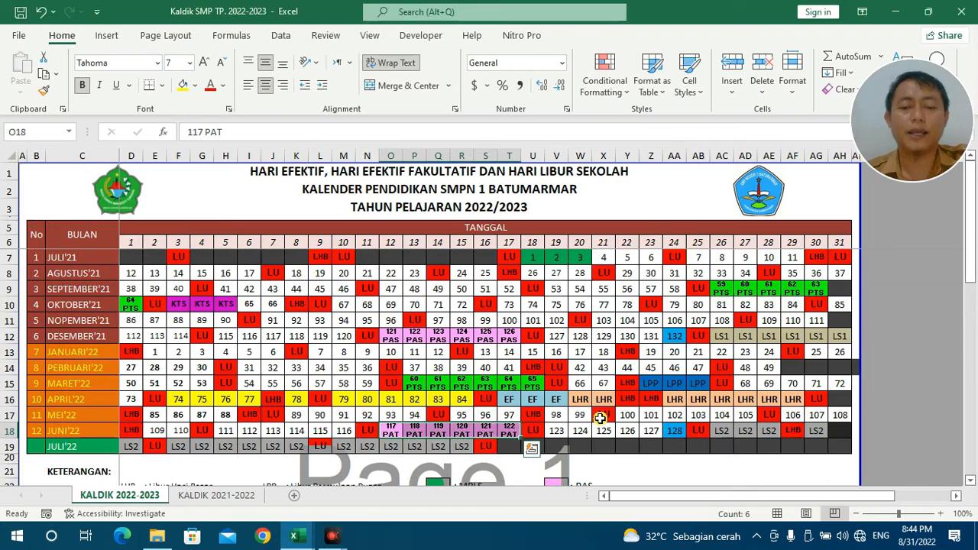
left_click_drag(580, 431, 627, 430)
key("alt+Tab")
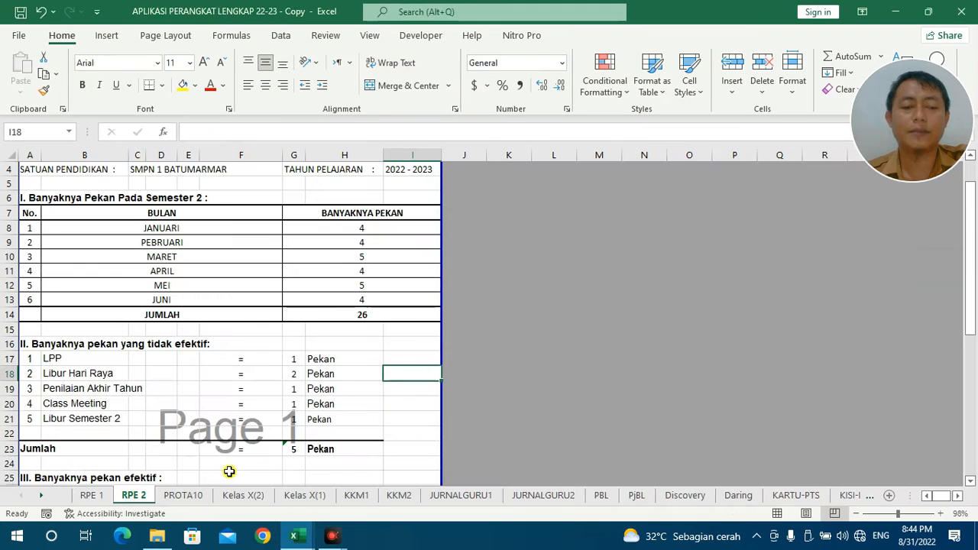
left_click(324, 404)
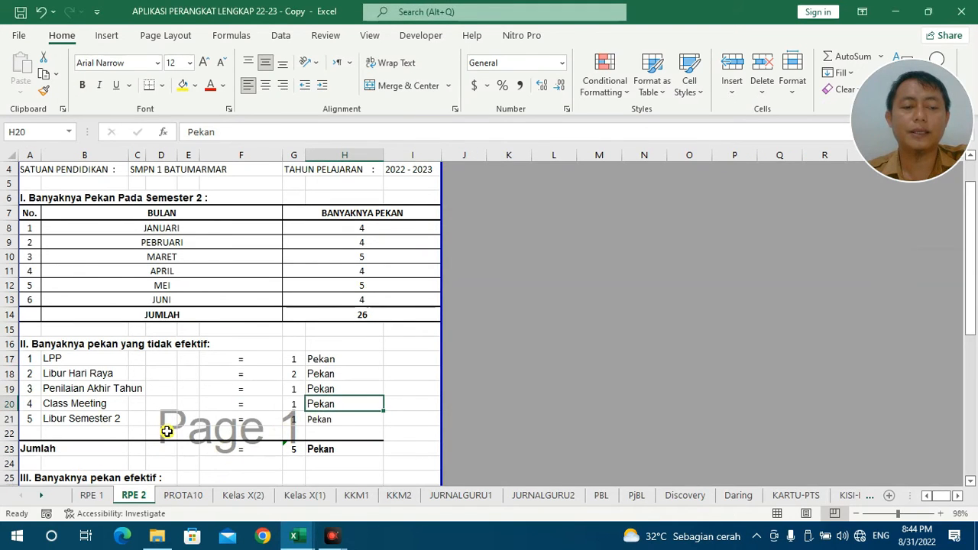
key("alt+Tab")
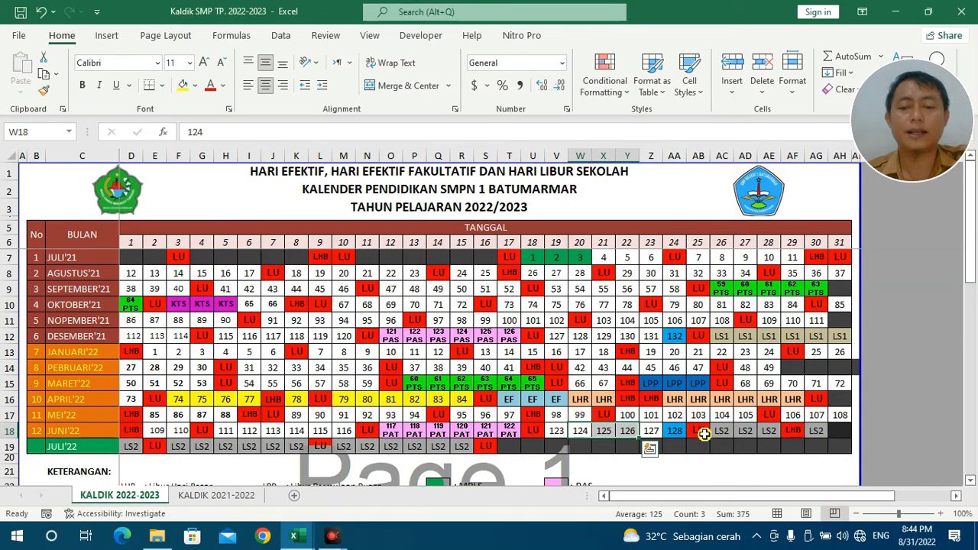
left_click_drag(701, 426, 816, 431)
left_click_drag(115, 446, 539, 449)
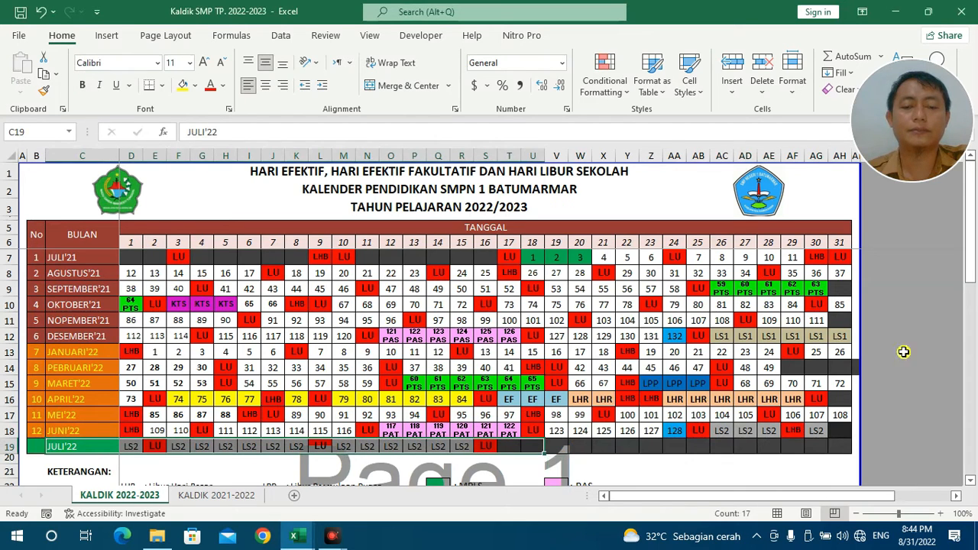
left_click_drag(722, 430, 816, 425)
left_click(155, 258)
left_click_drag(175, 257, 485, 258)
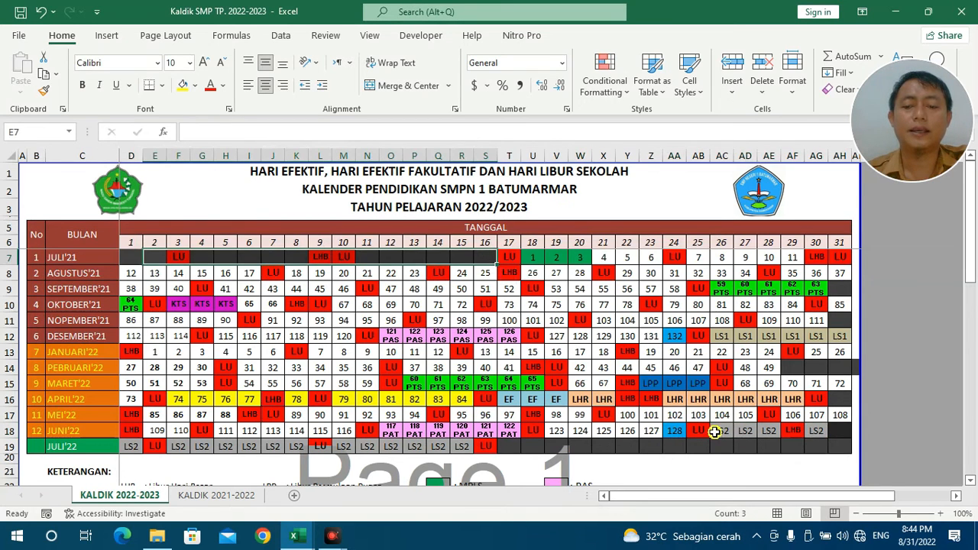
key("alt+Tab")
left_click(291, 420)
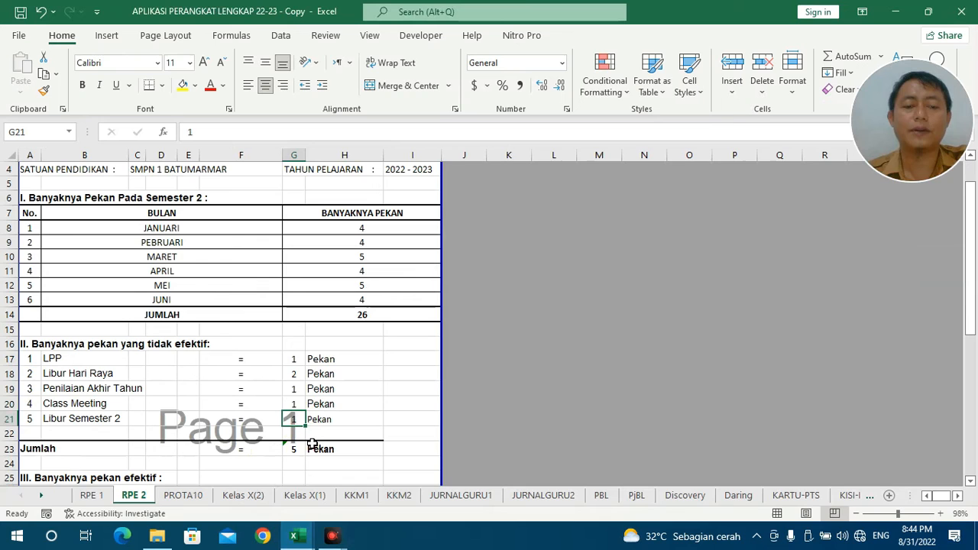
Examine the section II Jumlah on RPE 2, then the non-effective total and effective week formulas on RPE 1.
left_click(288, 453)
left_click(321, 450)
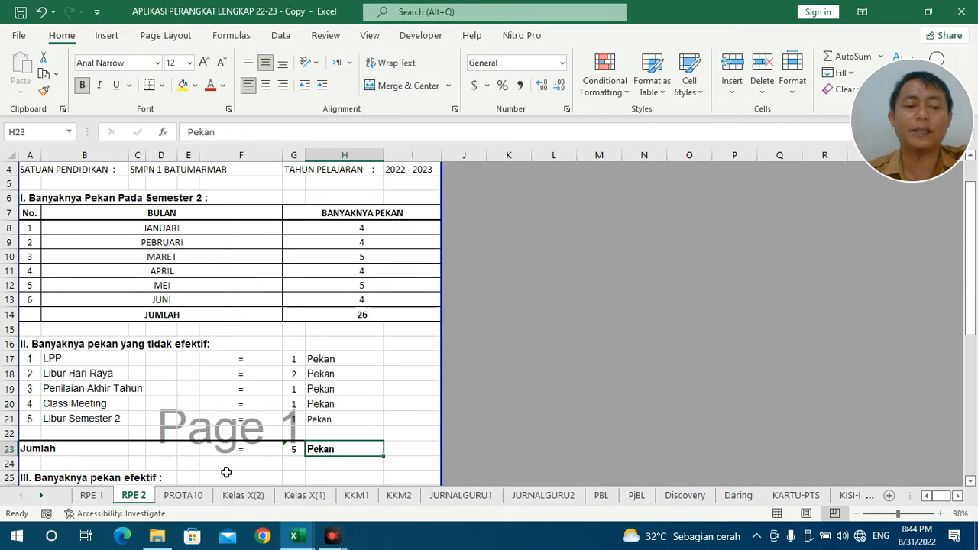
left_click(96, 495)
scroll(337, 447, "down", 1)
scroll(342, 444, "down", 1)
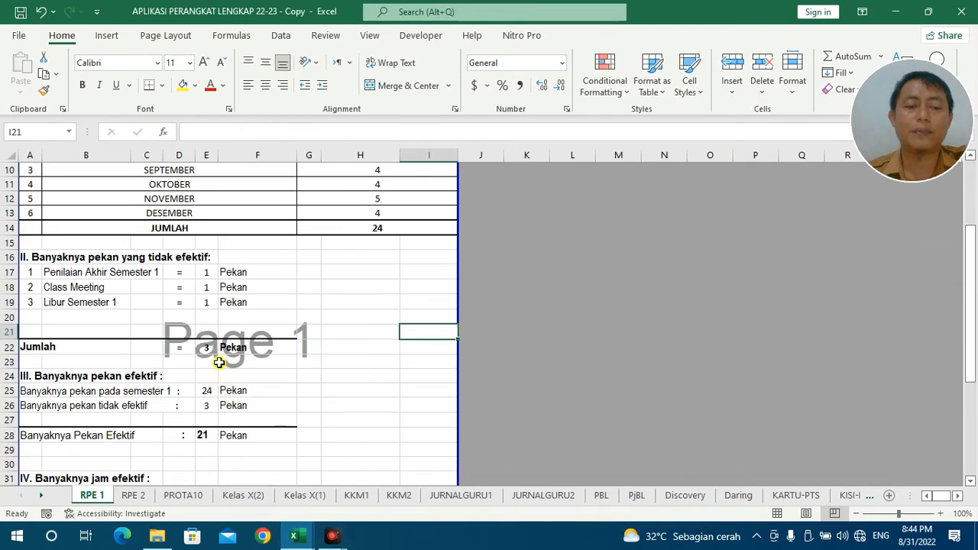
left_click(206, 349)
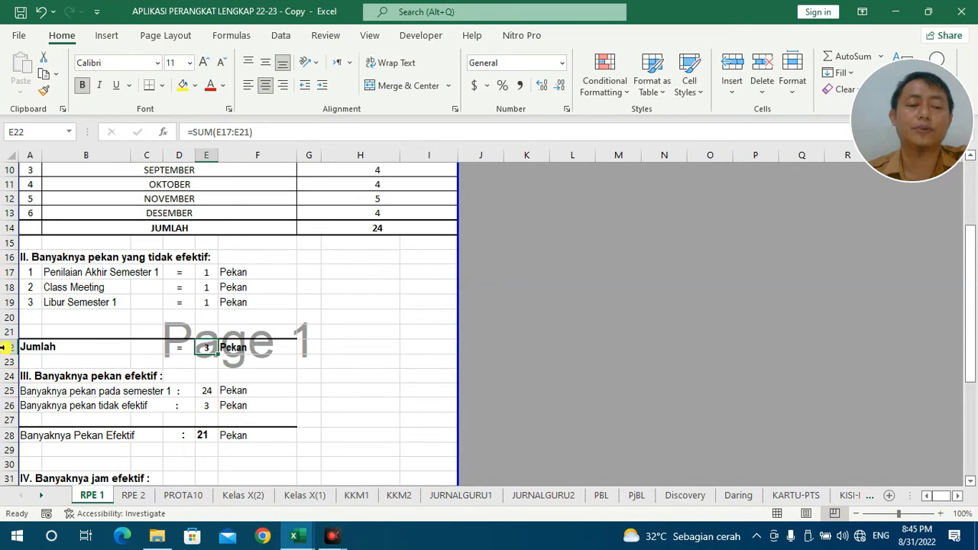
left_click(207, 392)
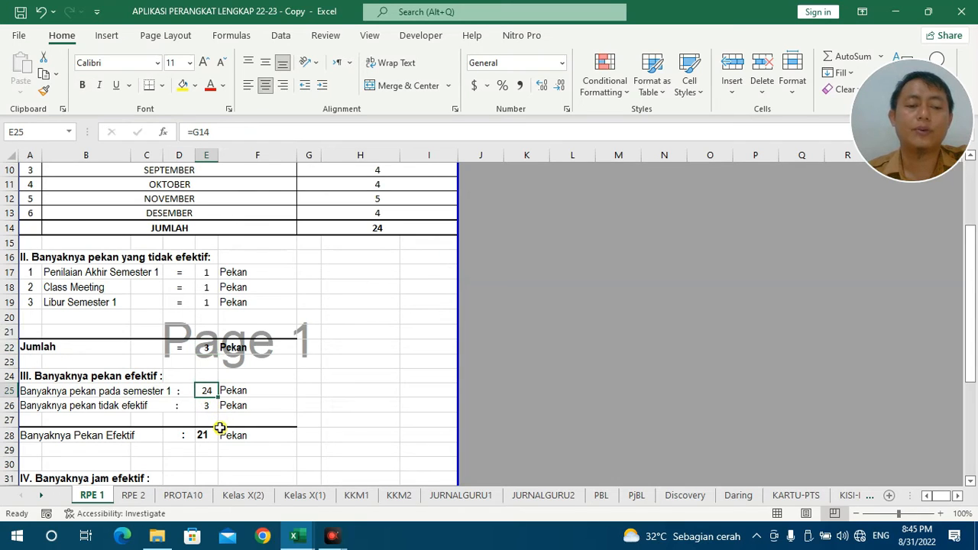
scroll(219, 428, "down", 1)
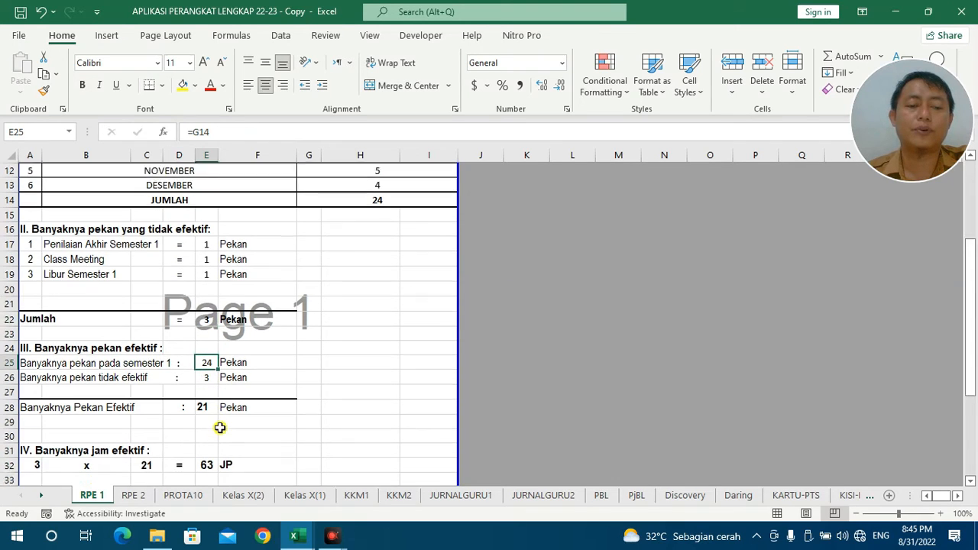
left_click(202, 392)
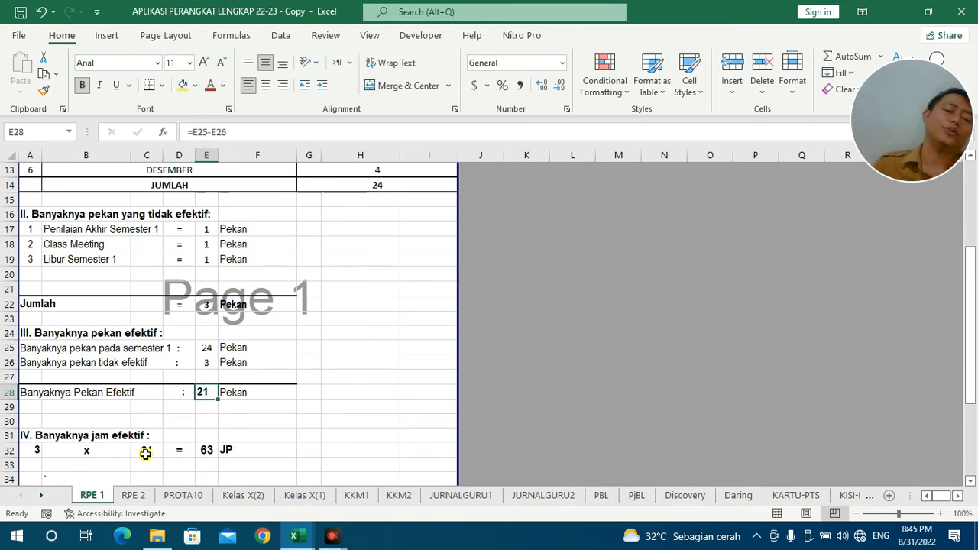
Examine the effective week calculation in section III and the effective hours formula in section IV of RPE 2.
left_click(138, 496)
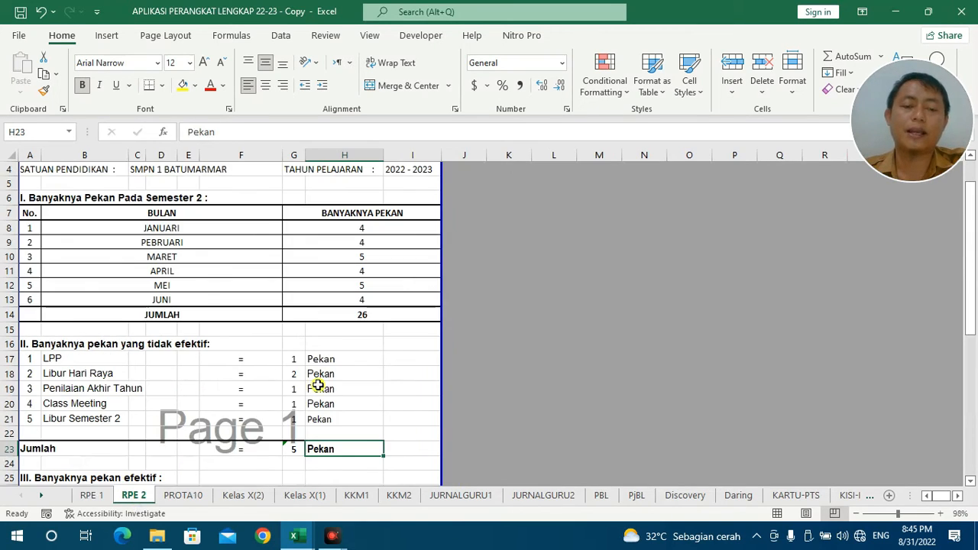
scroll(313, 350, "down", 2)
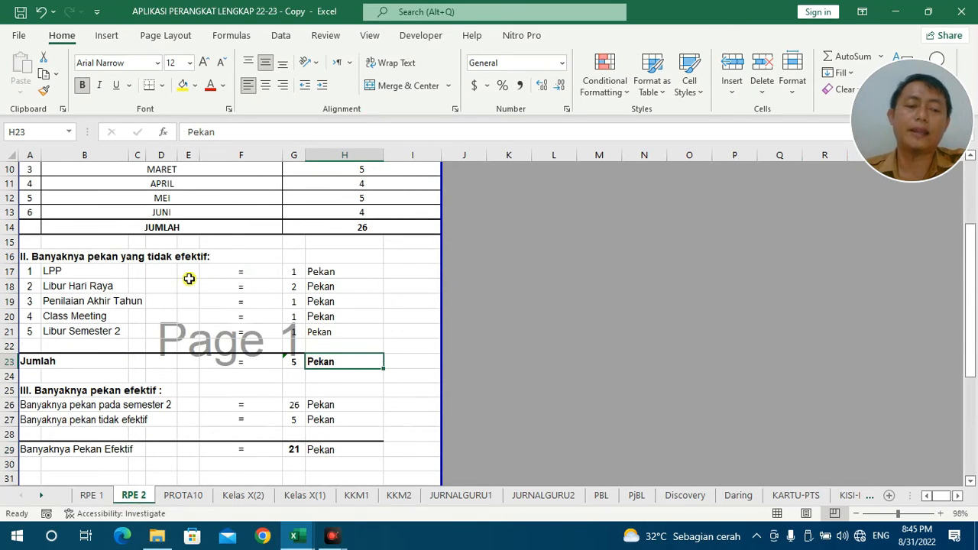
scroll(175, 329, "down", 2)
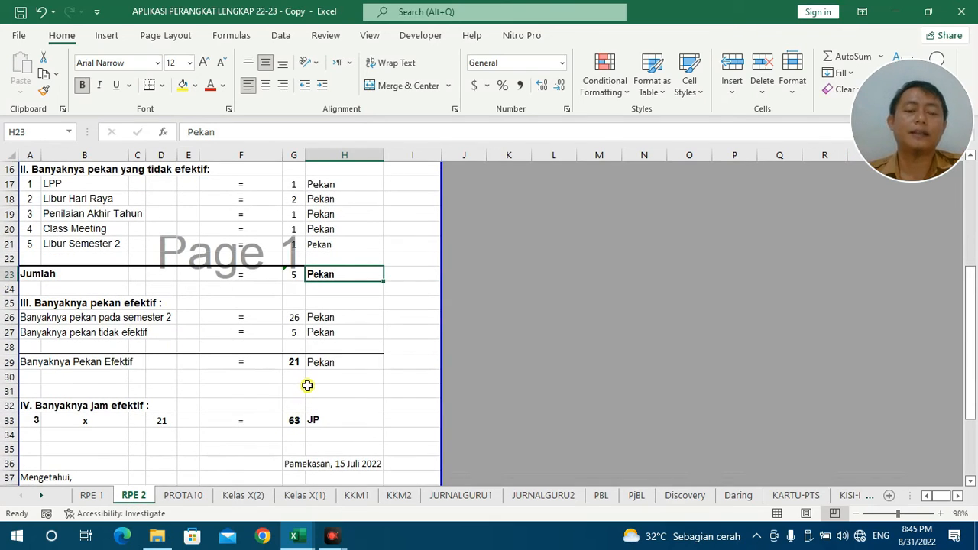
left_click(296, 318)
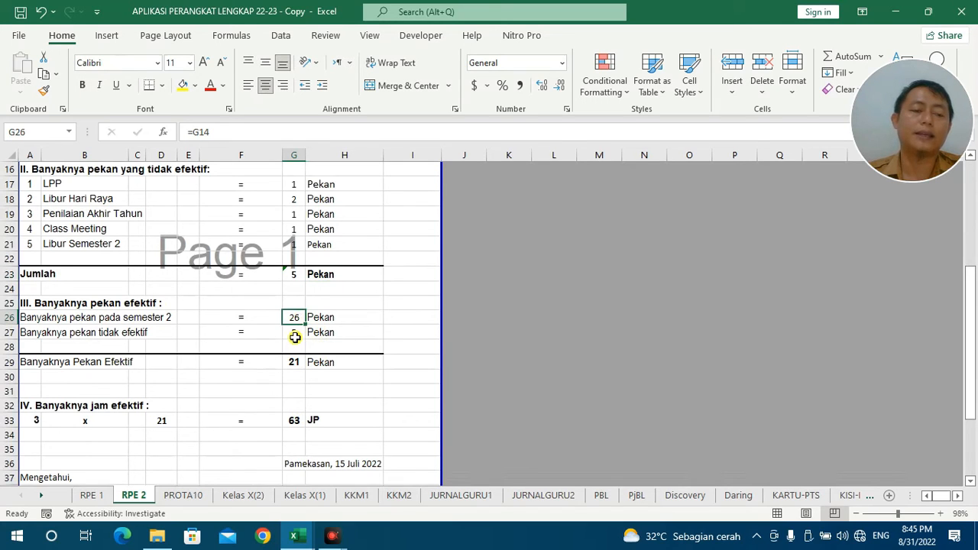
left_click(294, 338)
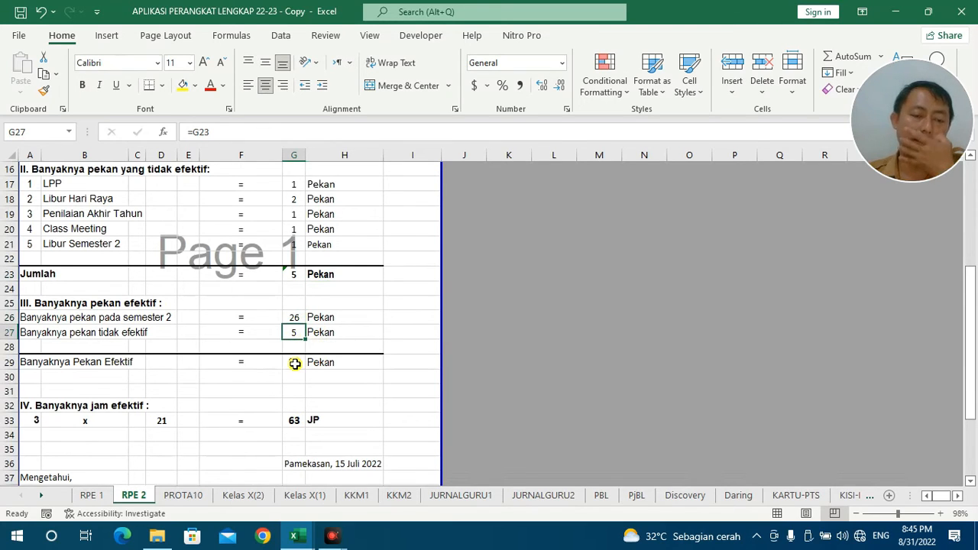
left_click(294, 363)
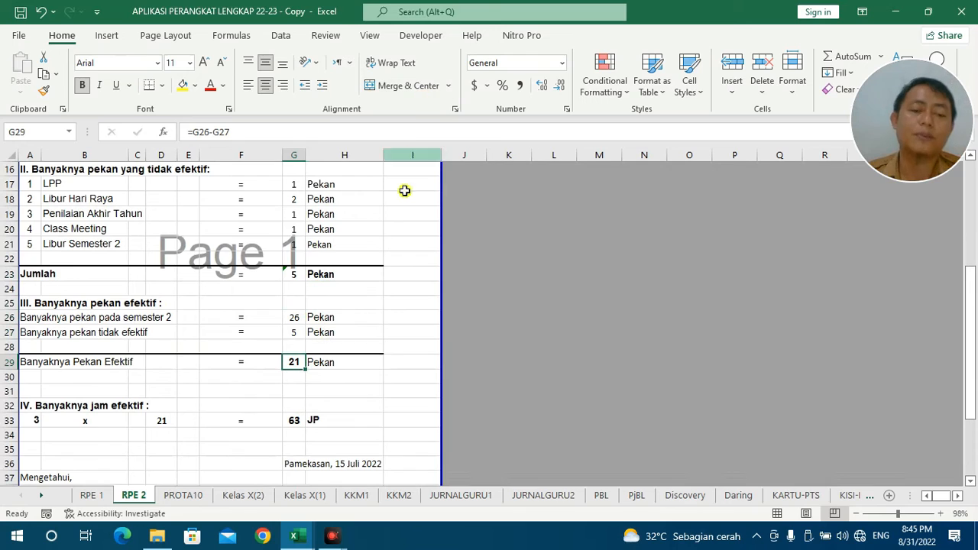
left_click(296, 420)
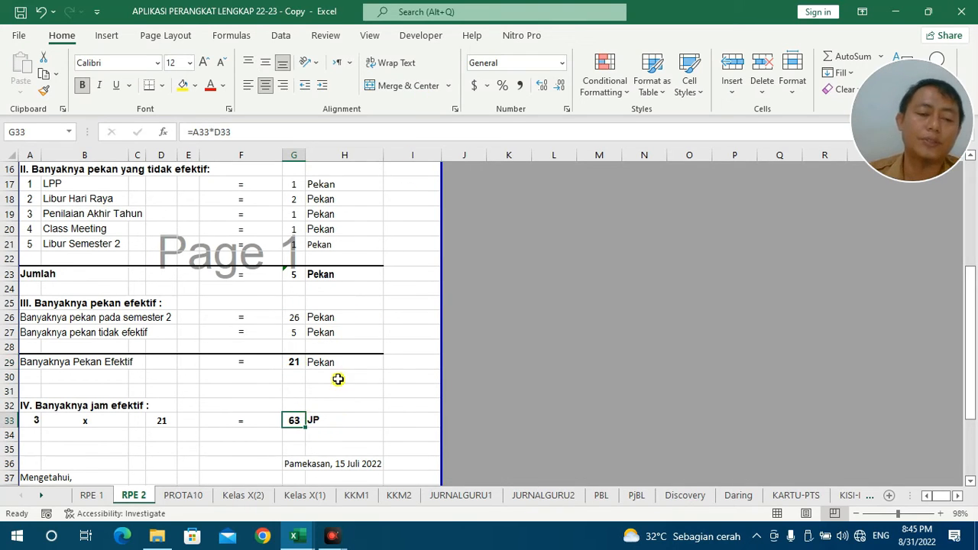
scroll(336, 369, "up", 1)
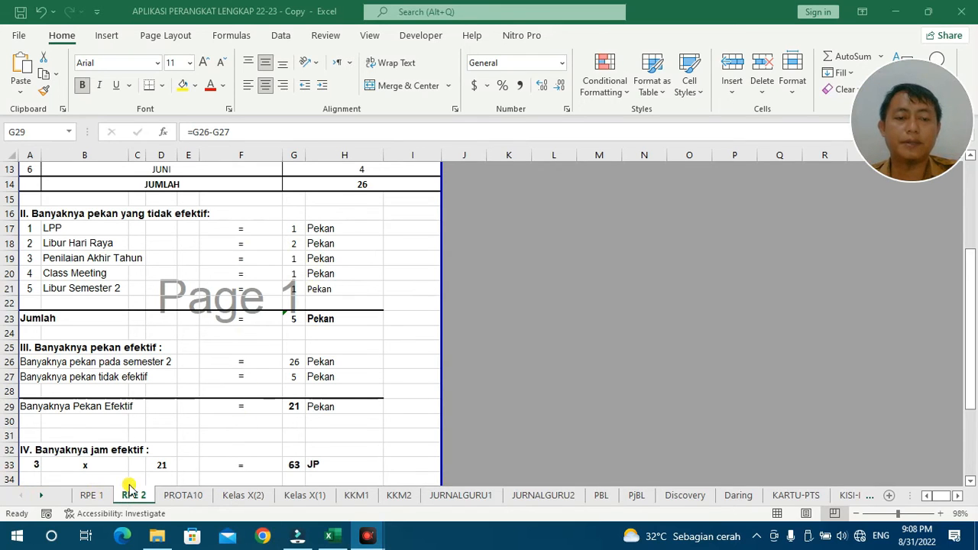
Check the section II week counts on RPE 2 and extend its Jumlah formula to =SUM(G17:G22) to include LPP.
left_click(298, 229)
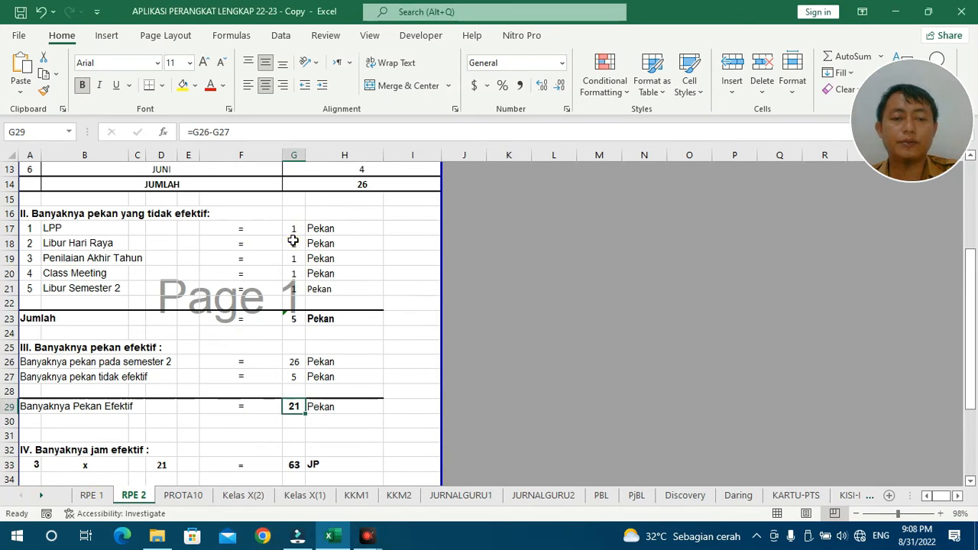
left_click(294, 242)
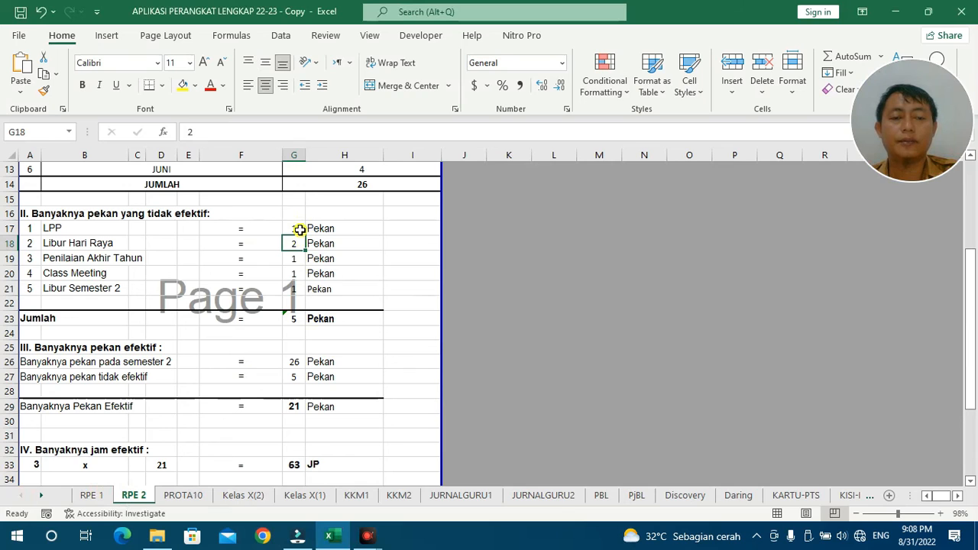
left_click(294, 257)
left_click(295, 273)
left_click(298, 289)
left_click(297, 318)
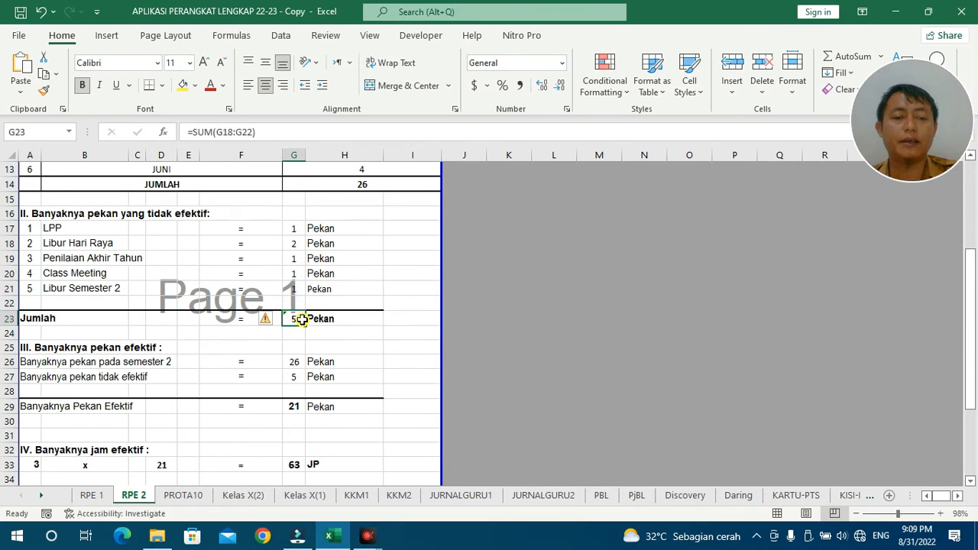
left_click(248, 131)
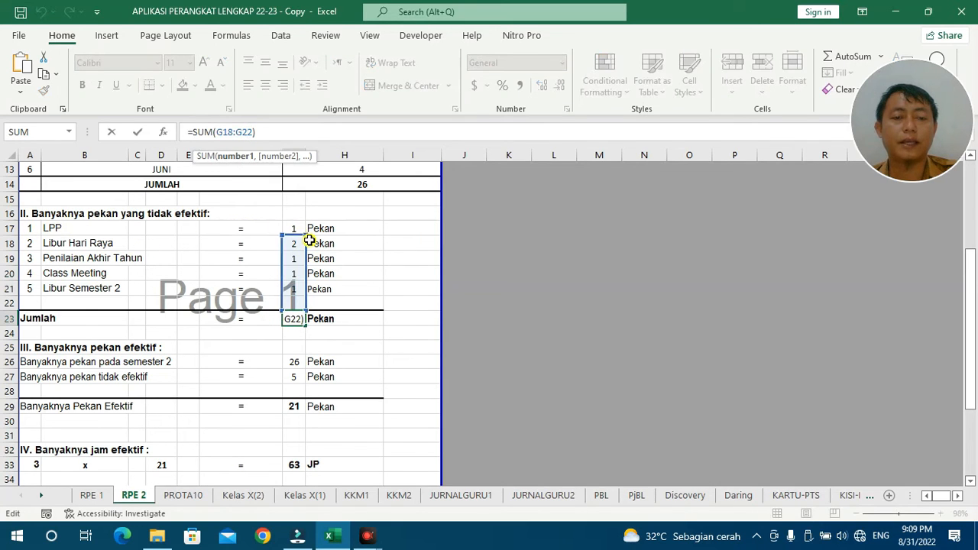
left_click_drag(306, 228, 306, 222)
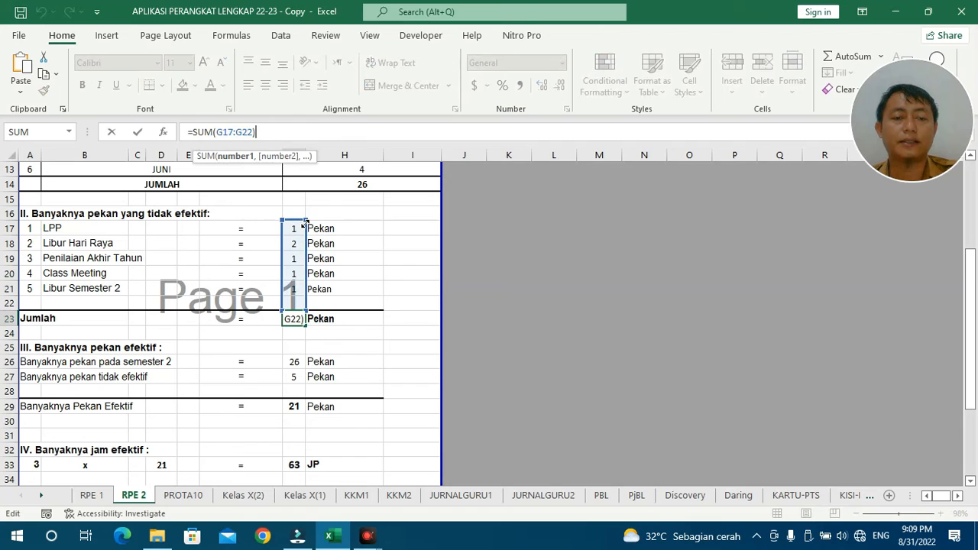
key("Return")
left_click(302, 321)
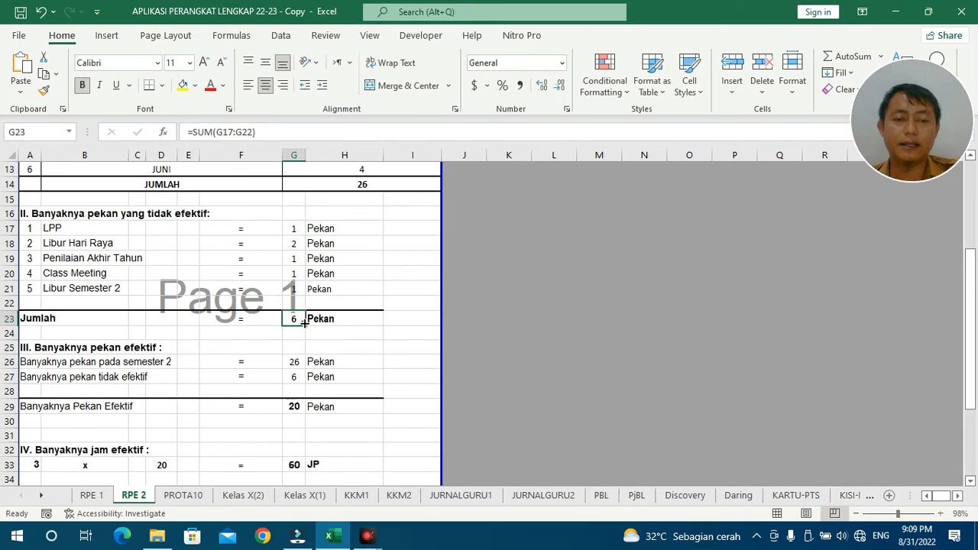
Review the LPP count and the cell range covered by the Jumlah formula in section II of RPE 2.
left_click(294, 229)
left_click(298, 318)
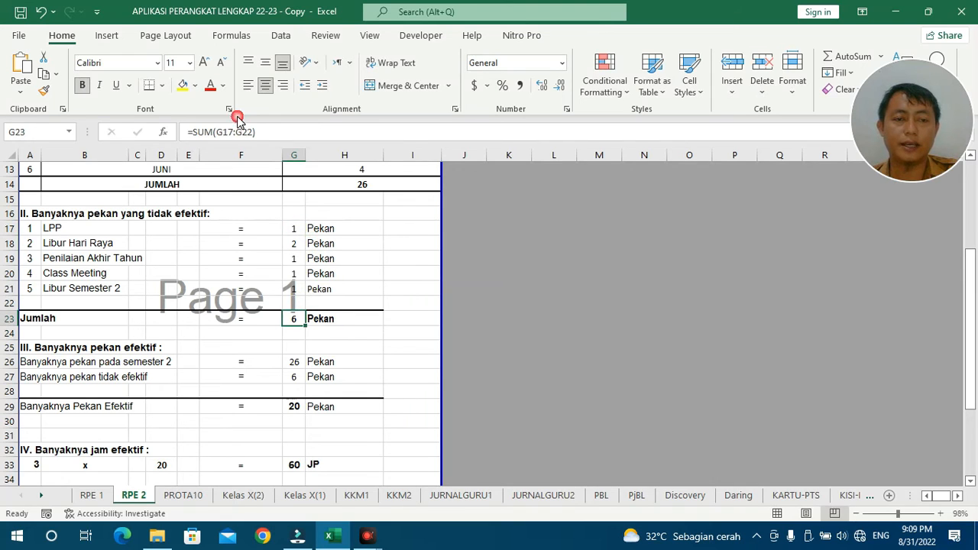
left_click(234, 132)
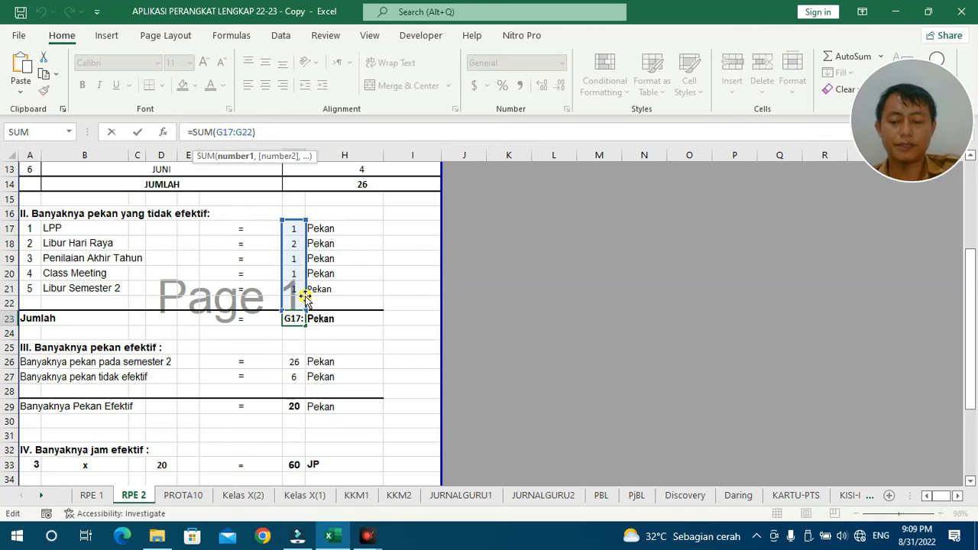
key("Return")
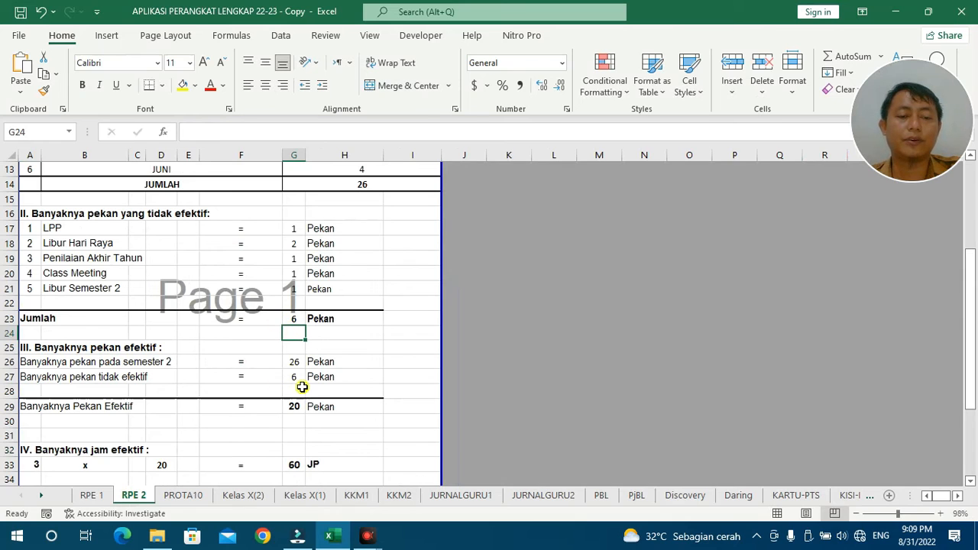
Examine the effective weeks formula in section III, the weekly hours in section IV and the linked subject cell on RPE 2.
left_click(294, 410)
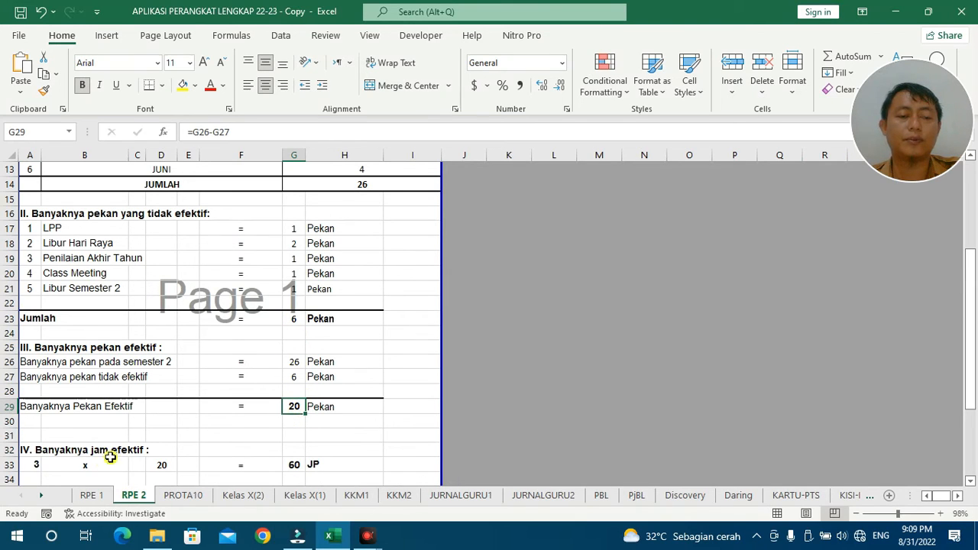
left_click(37, 467)
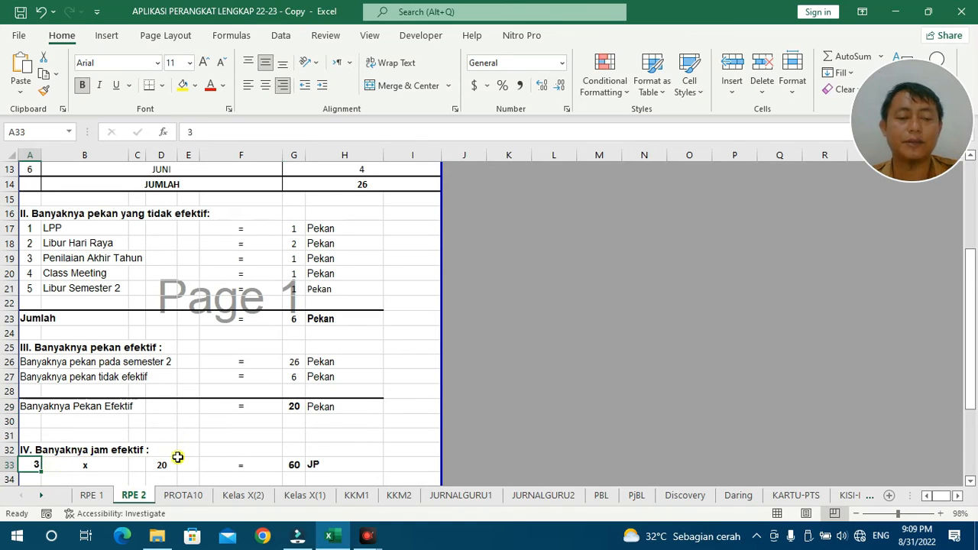
scroll(168, 397, "up", 4)
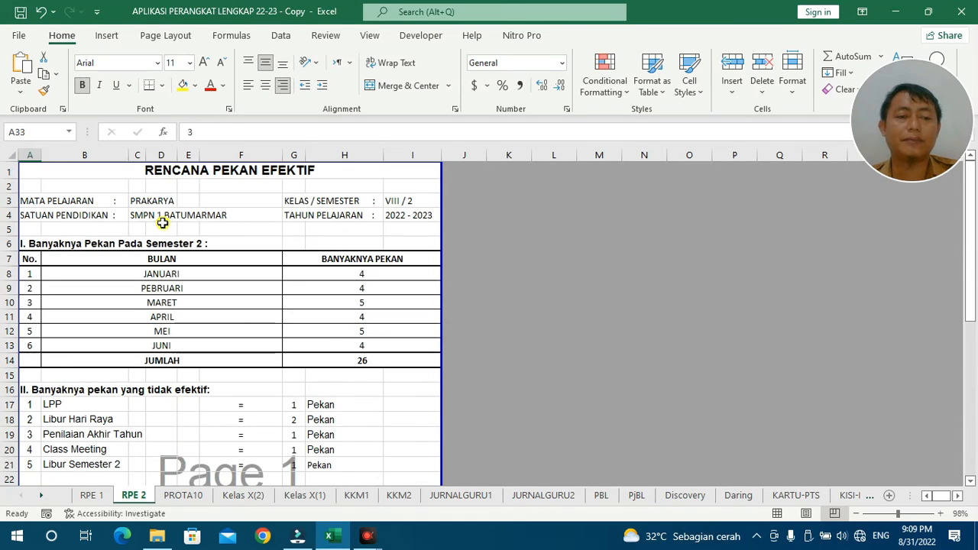
left_click(164, 197)
left_click(141, 201)
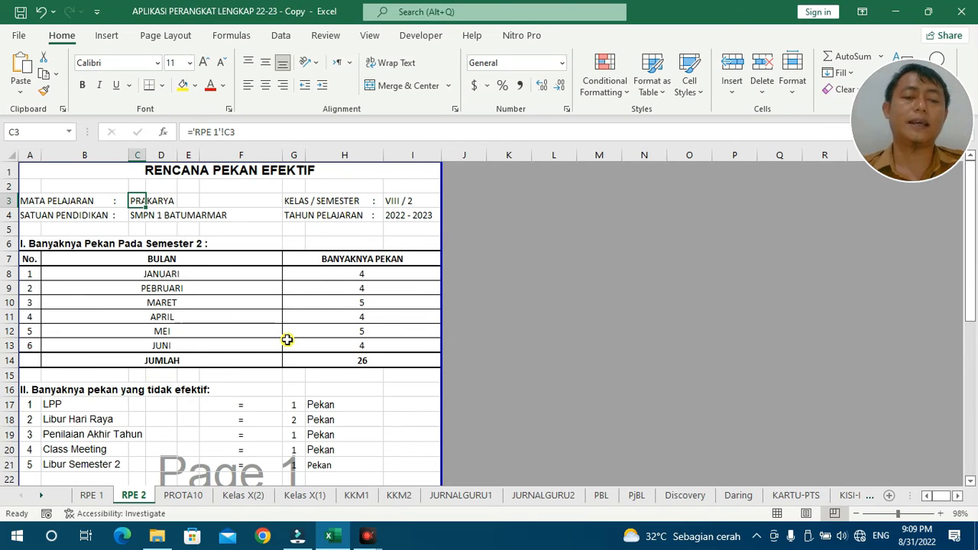
scroll(287, 339, "down", 2)
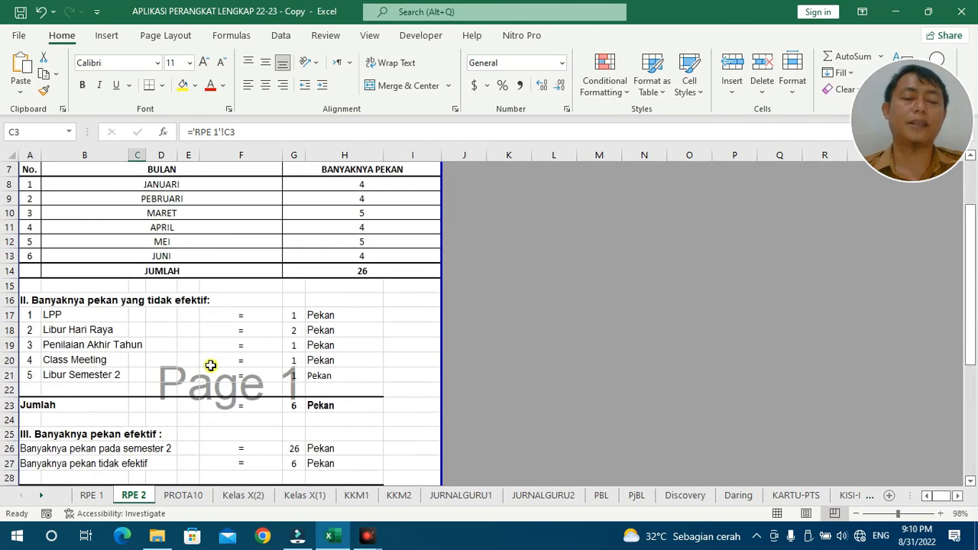
scroll(144, 395, "down", 3)
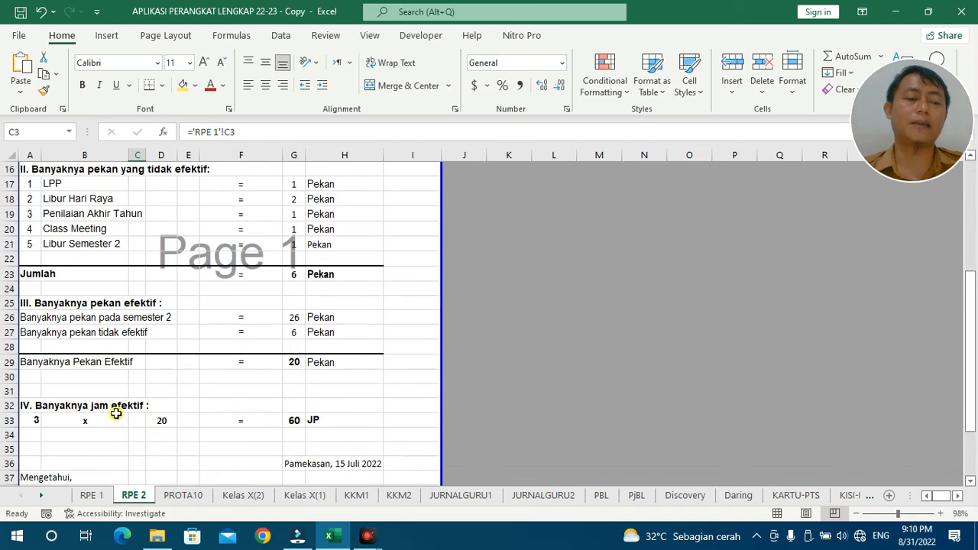
Check the weekly hours in section IV against the subject and class/semester details in the header of RPE 2.
left_click(35, 421)
scroll(332, 324, "up", 4)
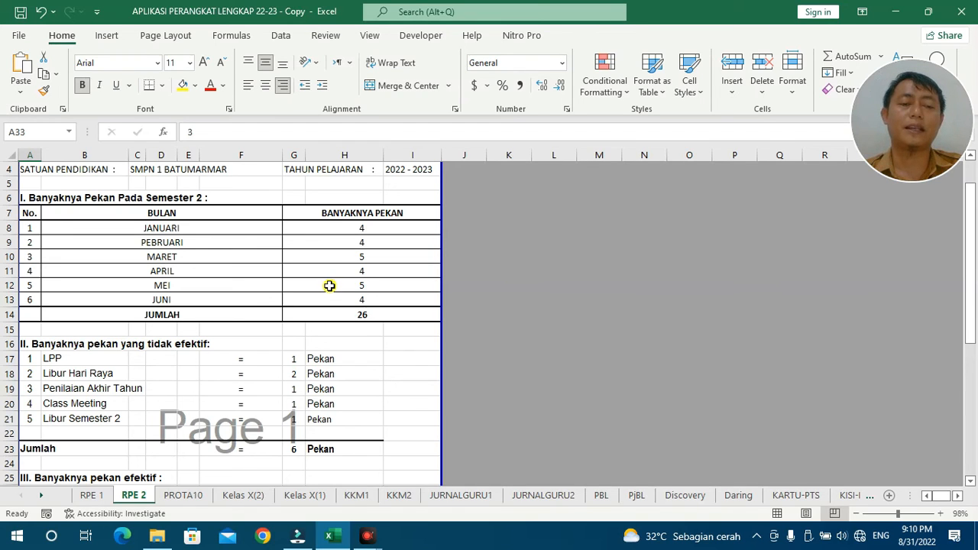
scroll(321, 277, "up", 1)
left_click(137, 204)
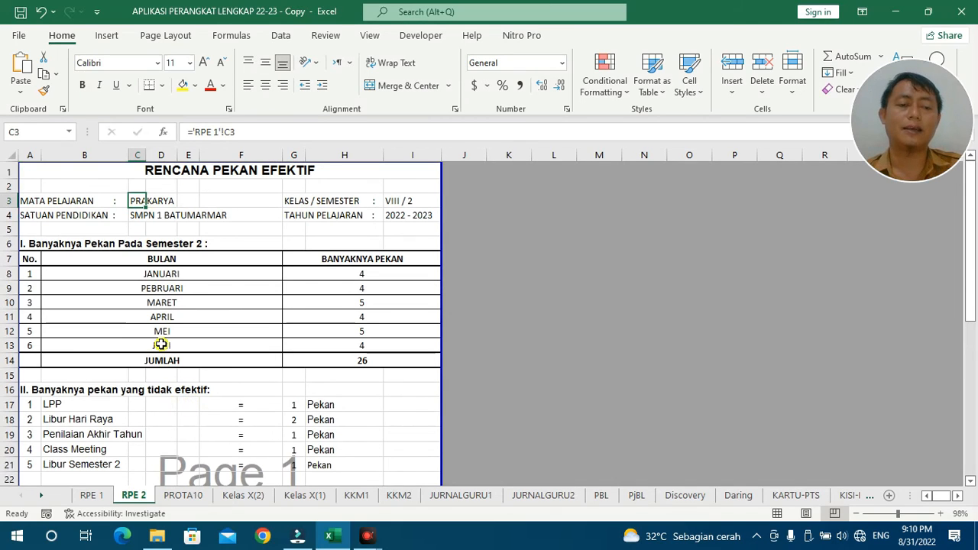
left_click(390, 200)
scroll(192, 456, "down", 3)
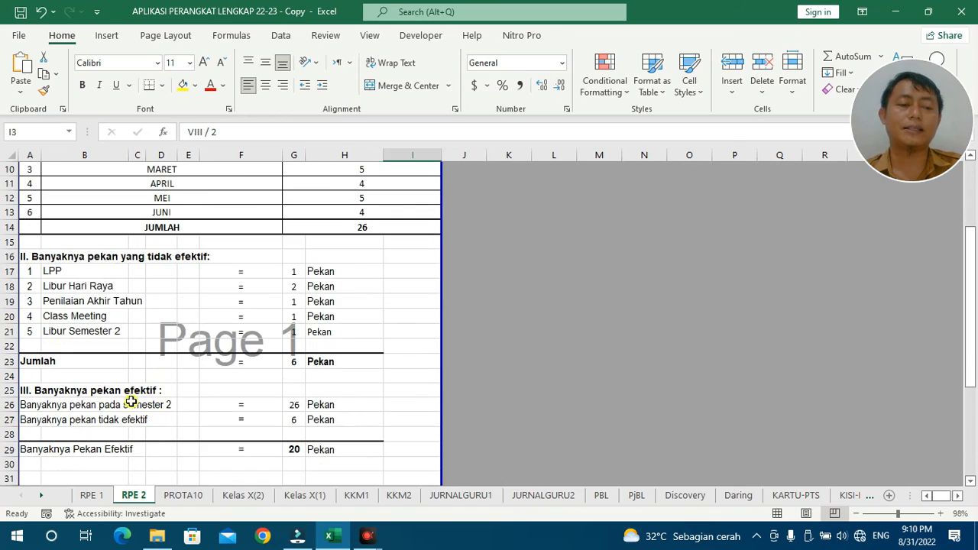
scroll(145, 405, "down", 2)
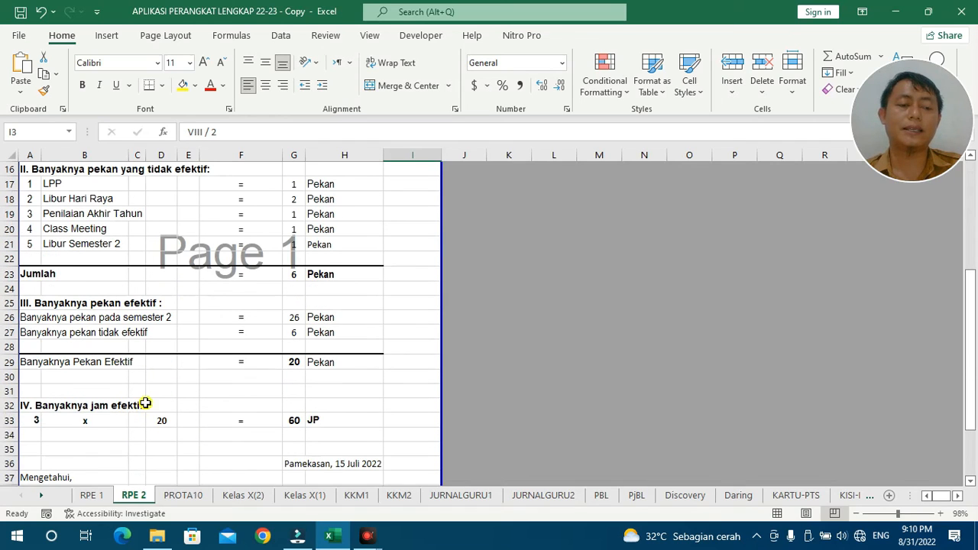
Set the weekly hours in section IV of RPE 2 to 2 and check the effective hours result.
left_click(35, 416)
type("2")
left_click(161, 449)
left_click(166, 419)
left_click(295, 419)
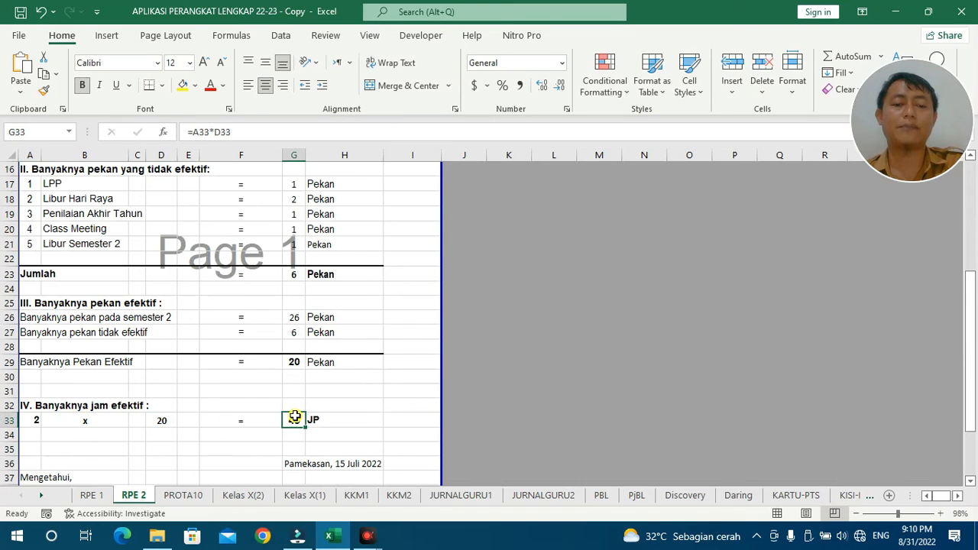
left_click_drag(295, 419, 327, 420)
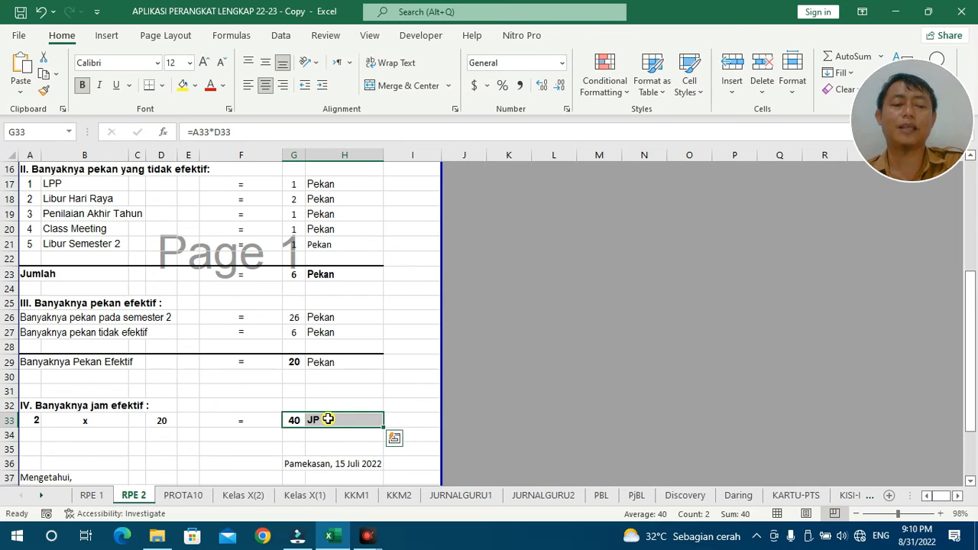
Set the weekly hours in section IV of RPE 1 to 2 and check its effective hours formula.
left_click(103, 497)
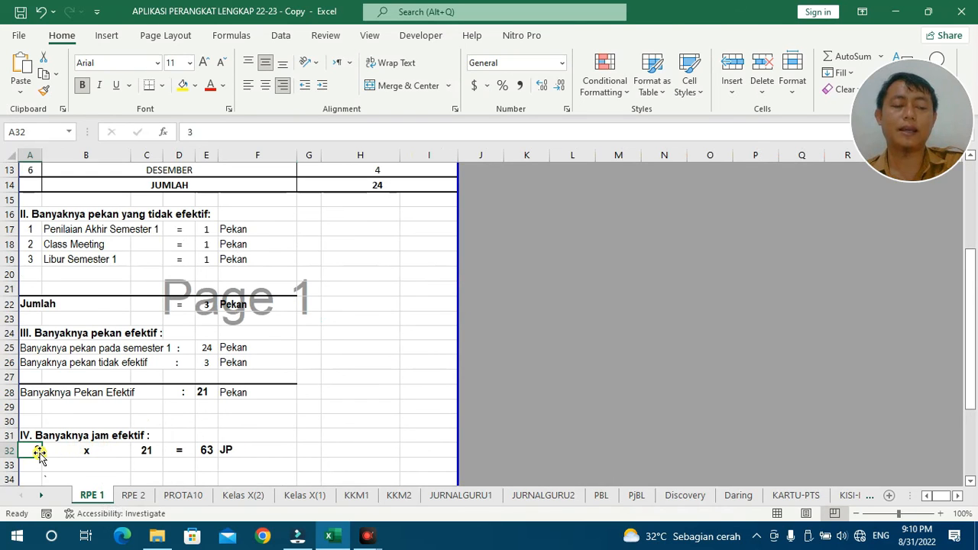
type("2")
left_click(182, 450)
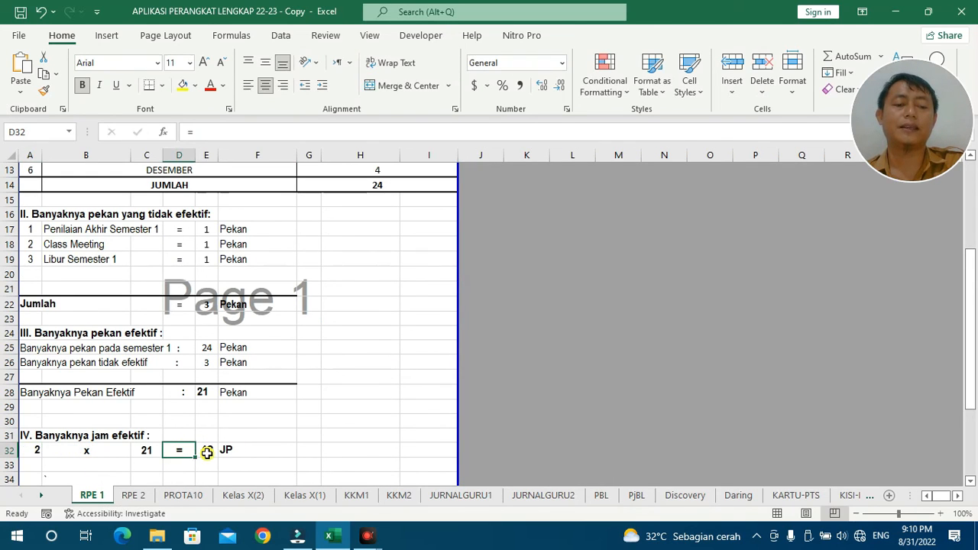
left_click(206, 452)
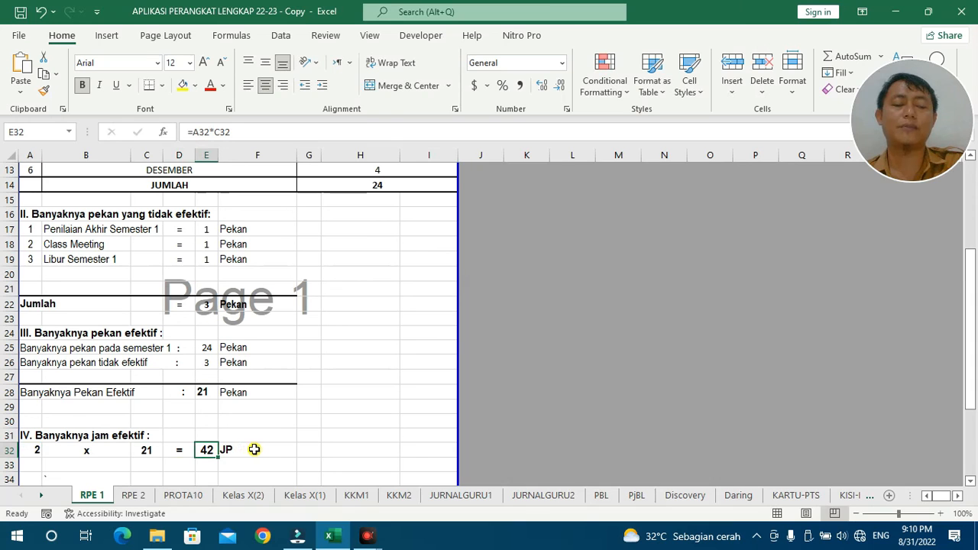
scroll(286, 437, "up", 2)
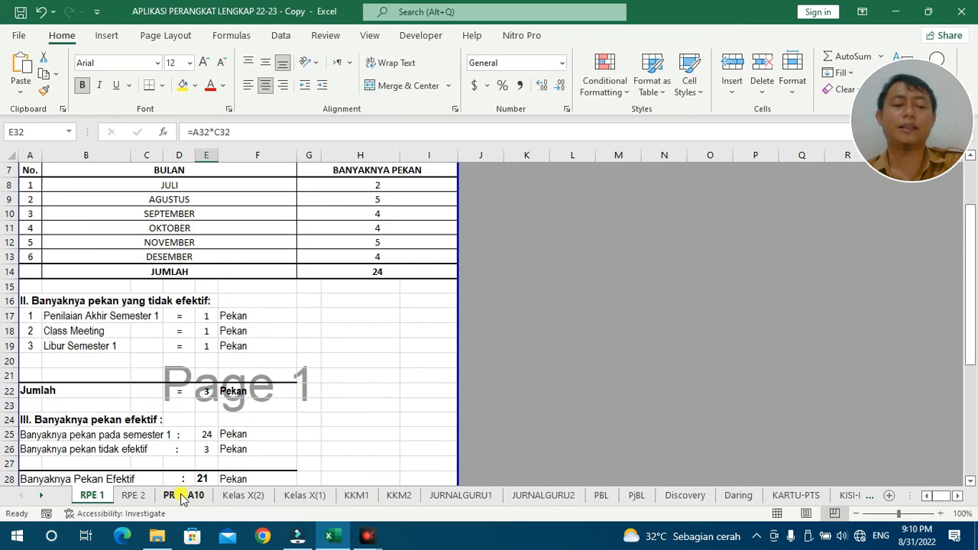
Compare the header details and monthly week counts of RPE 2 and RPE 1.
left_click(134, 496)
scroll(259, 440, "up", 3)
scroll(343, 331, "up", 2)
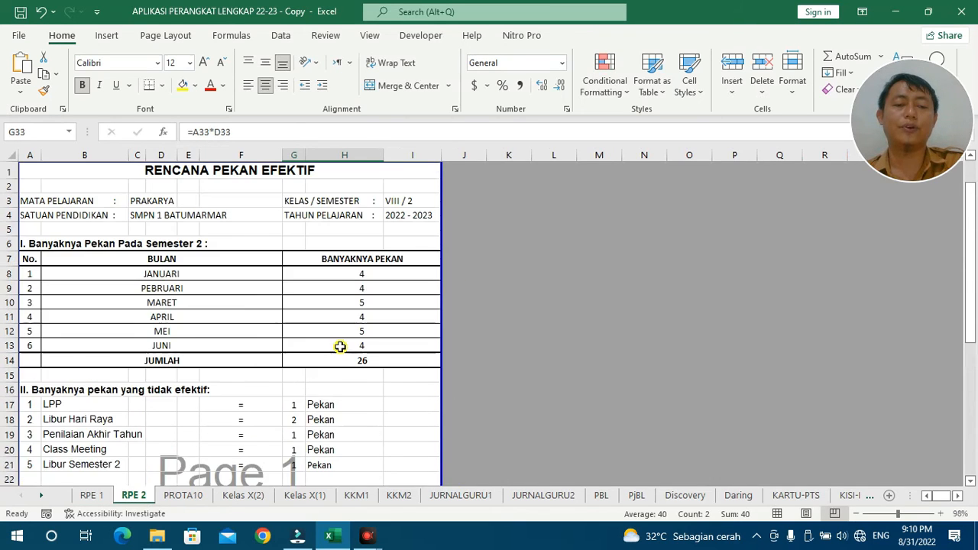
left_click(107, 495)
scroll(147, 462, "up", 2)
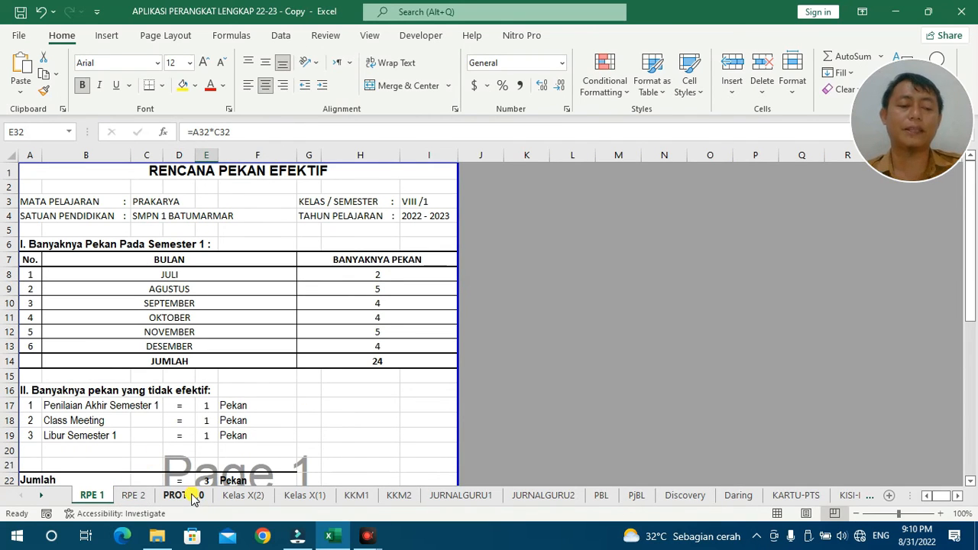
left_click(133, 495)
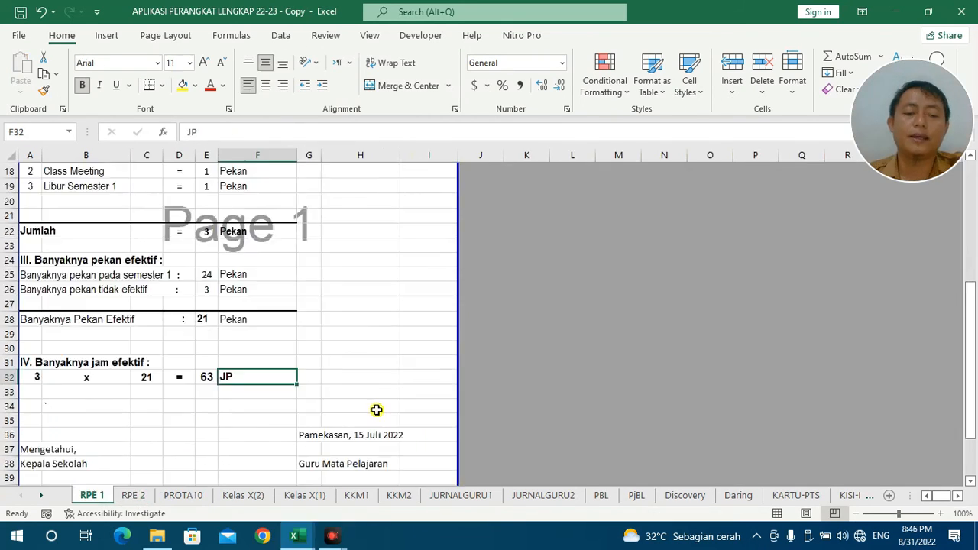
Review RPE 1 from its subject and school details down to the signature block and the teacher's NIP line.
scroll(373, 390, "down", 3)
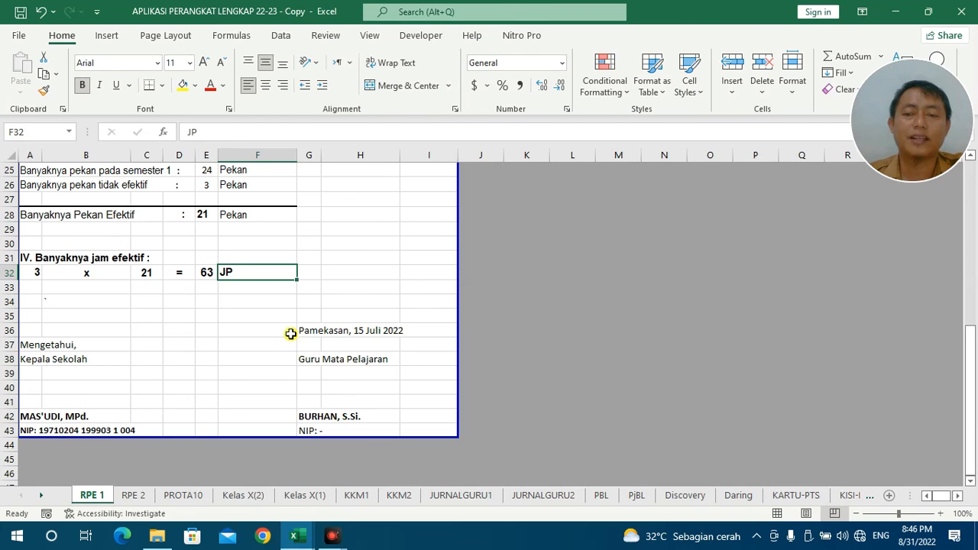
scroll(291, 333, "up", 5)
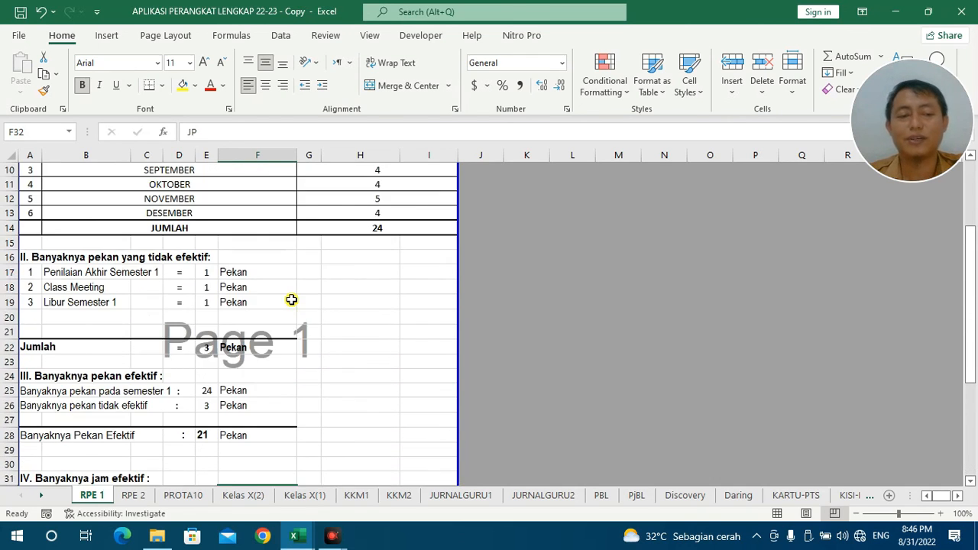
scroll(291, 300, "up", 3)
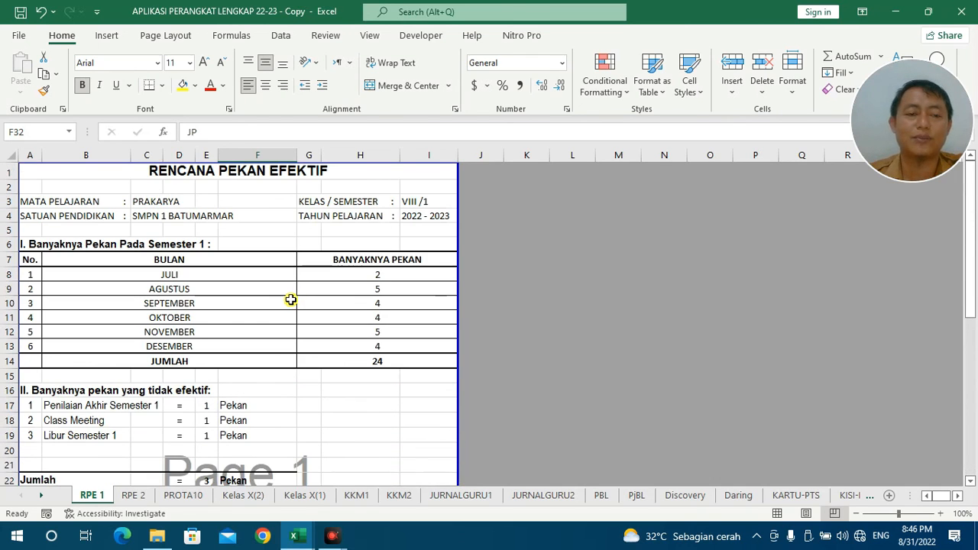
left_click(176, 199)
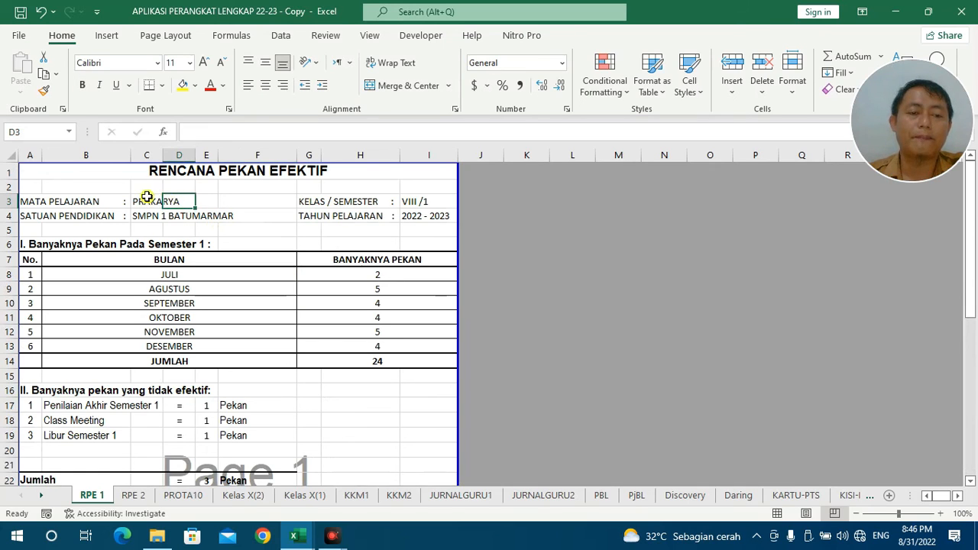
left_click_drag(142, 198, 145, 218)
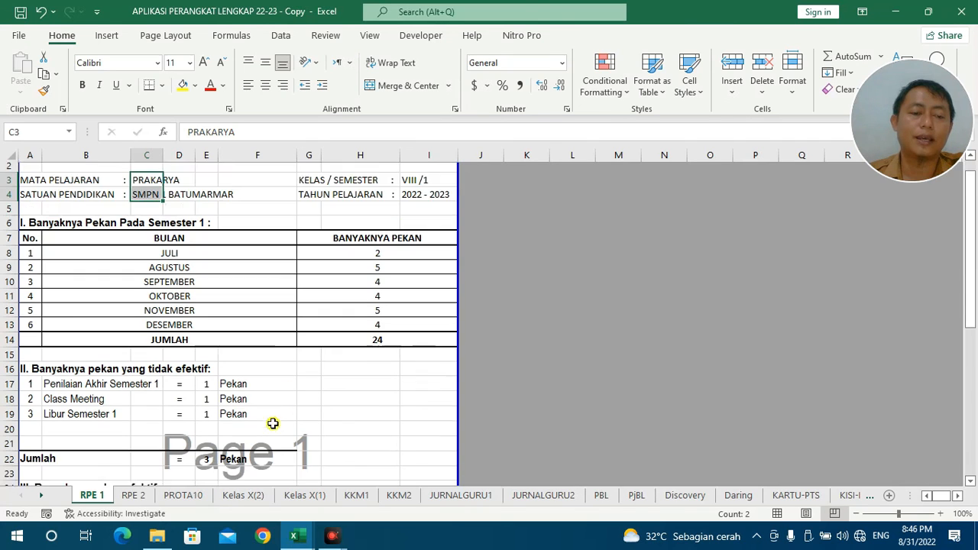
scroll(270, 418, "down", 10)
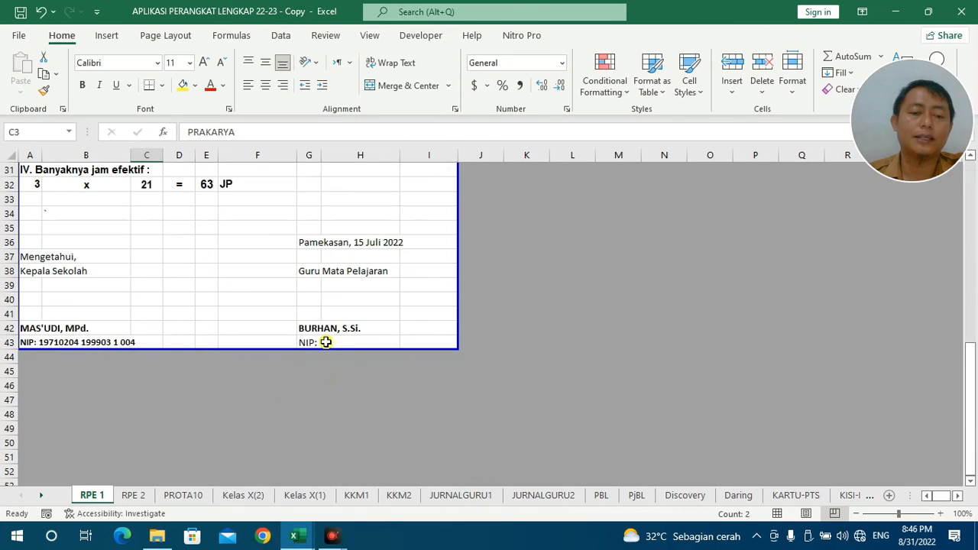
left_click(325, 341)
left_click(306, 342)
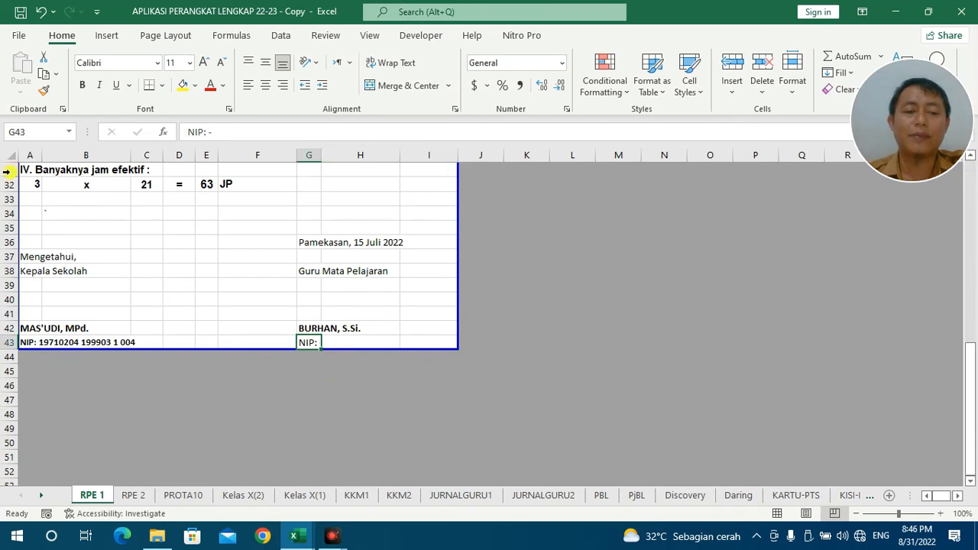
Look through RPE 2 and PROTA10, and inspect the subject and class details of the Program Semester on Kelas X(2).
left_click(150, 498)
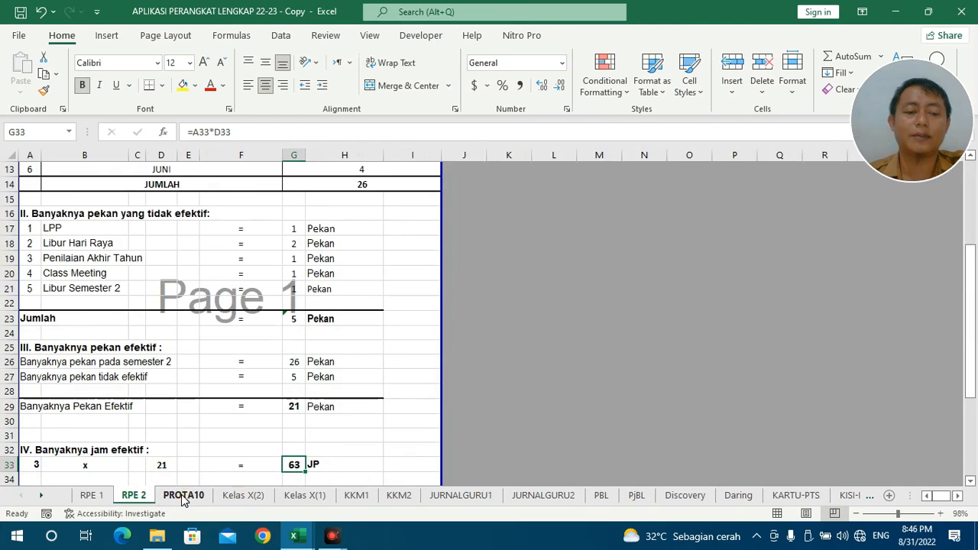
left_click(183, 495)
left_click(239, 496)
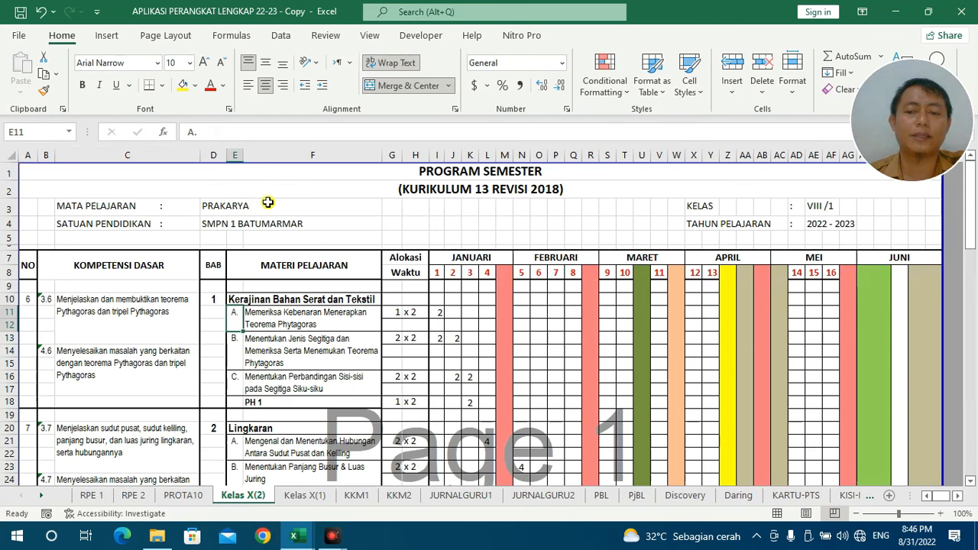
left_click(268, 205)
left_click(847, 206)
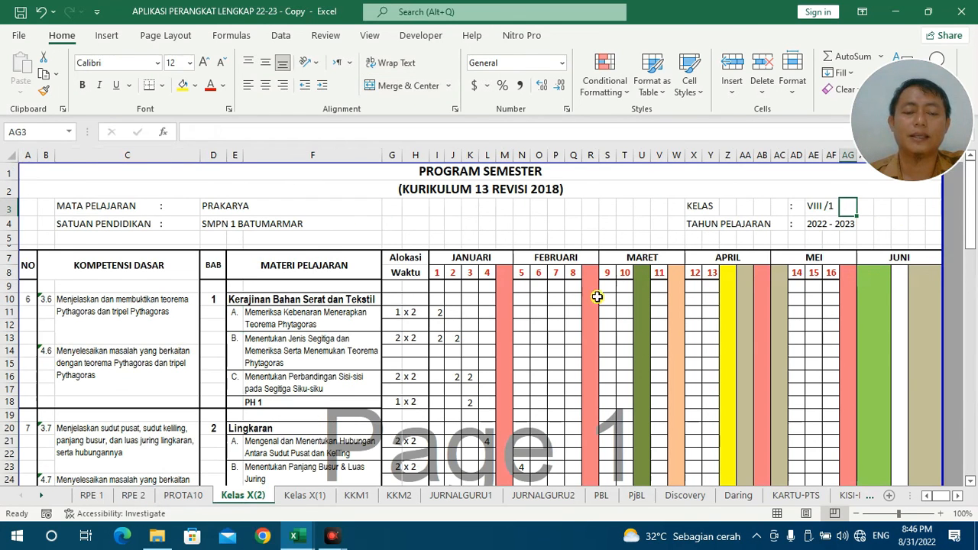